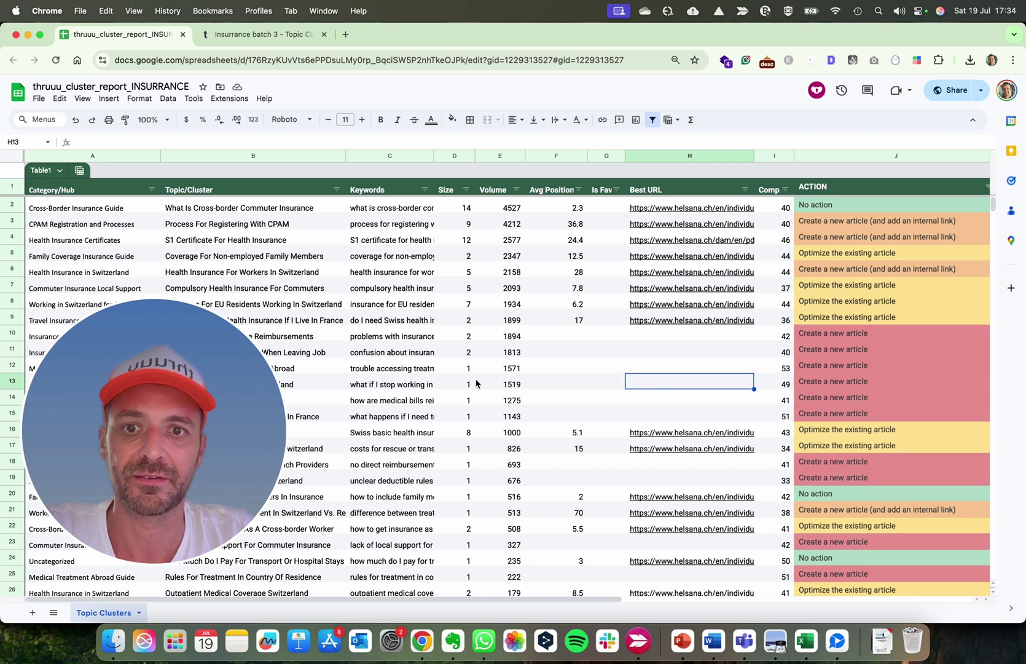
Examine the Topic/Cluster column and the ACTION recommendations for the first clusters in the report
click(233, 156)
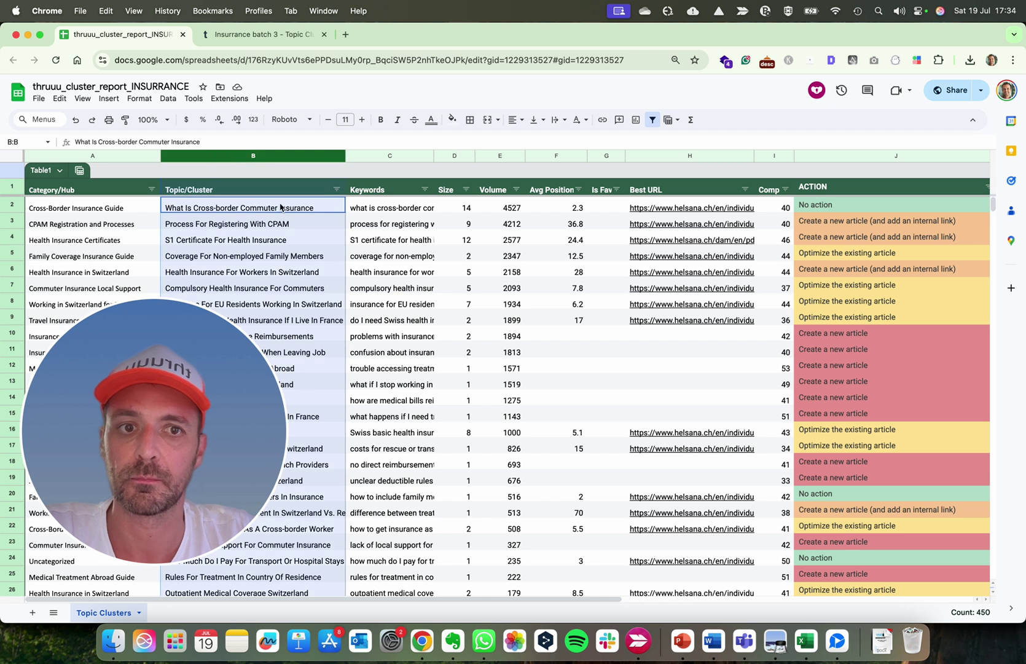
click(858, 224)
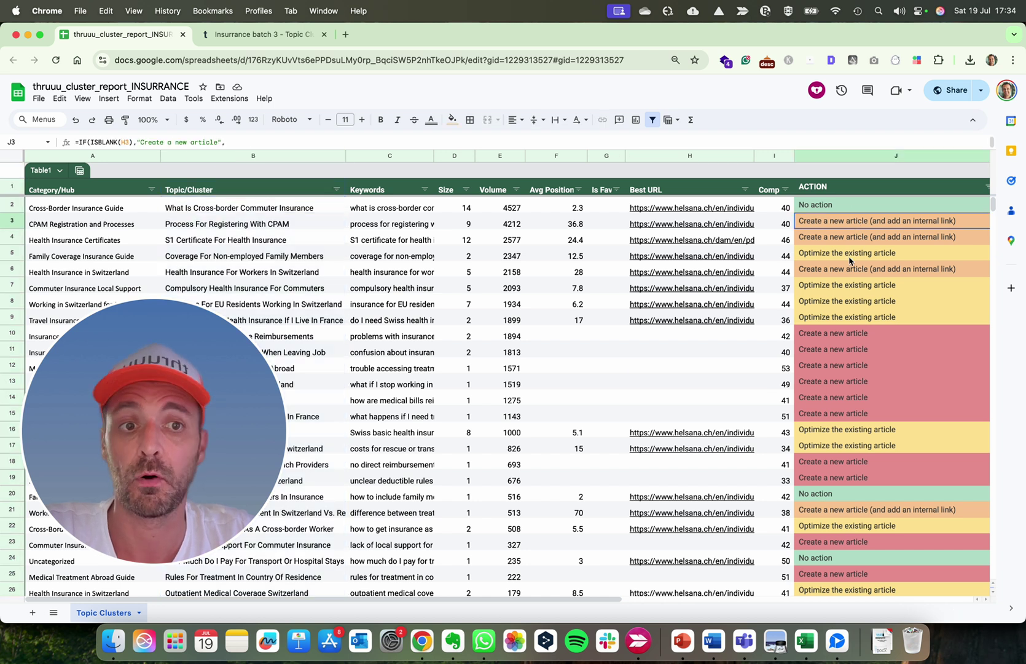
click(850, 254)
click(828, 206)
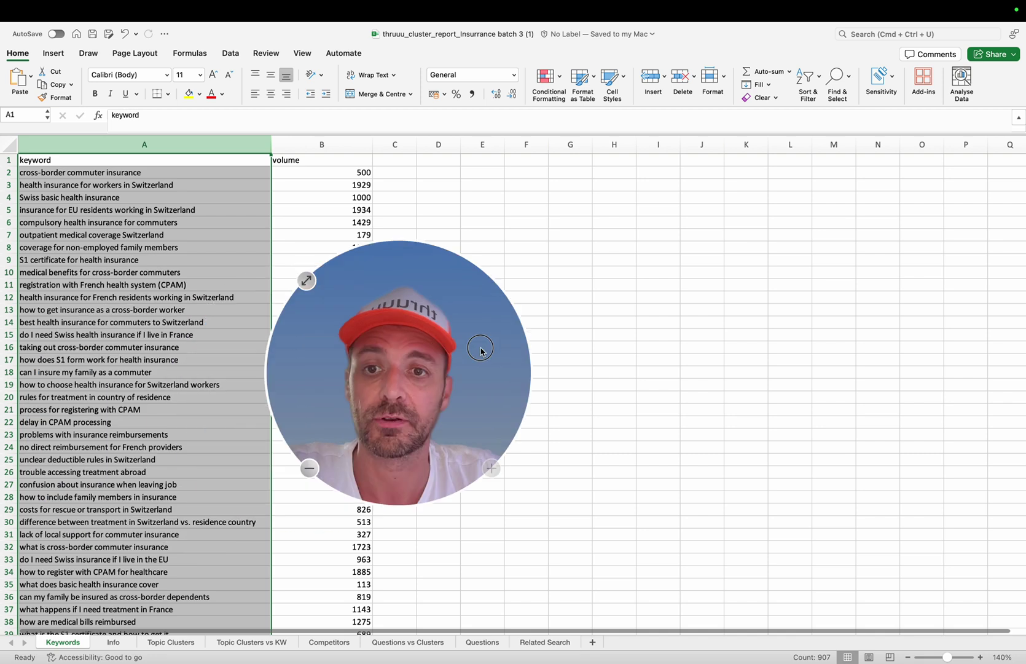
Review the keyword list and the volume column on the Keywords sheet of the Excel workbook
drag(481, 349, 700, 326)
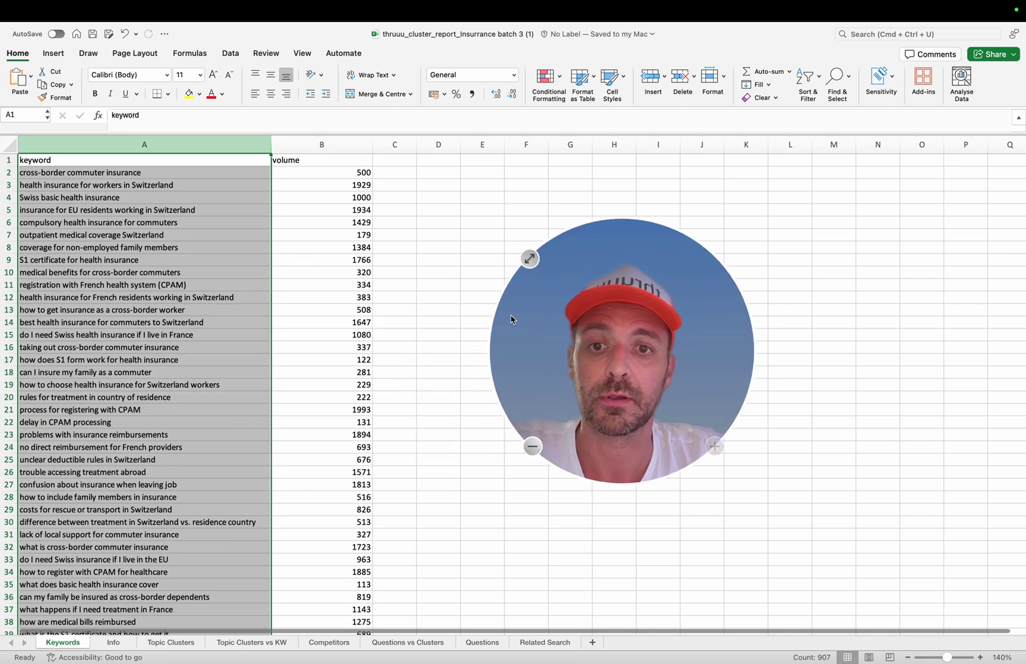
click(395, 313)
scroll(135, 203, down, 1)
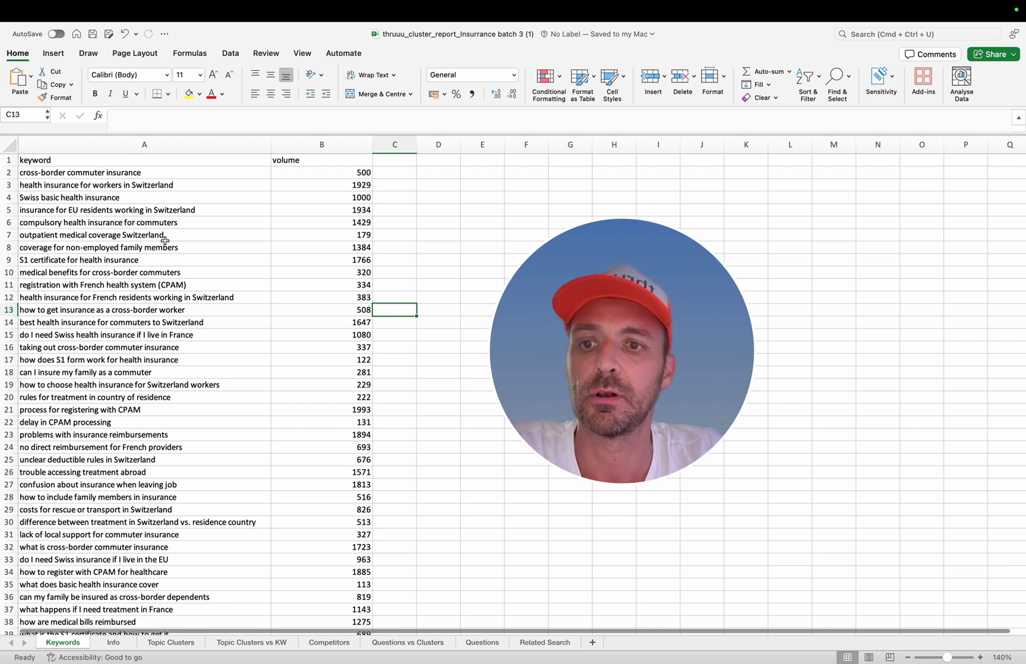
scroll(165, 241, down, 6)
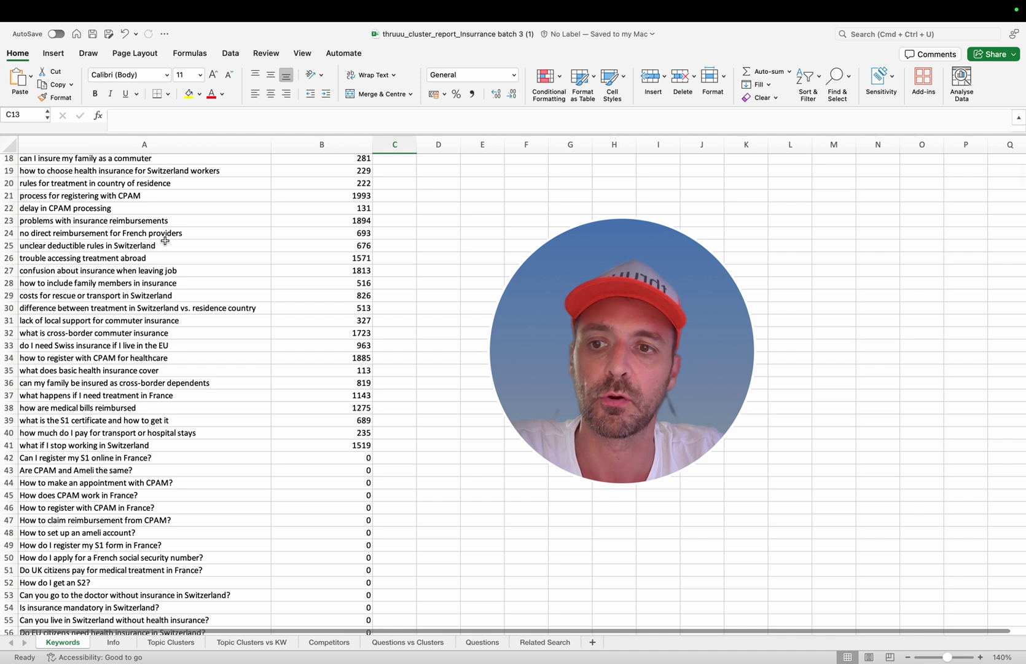
scroll(165, 241, down, 3)
scroll(118, 364, up, 8)
scroll(242, 321, down, 1)
scroll(265, 316, up, 2)
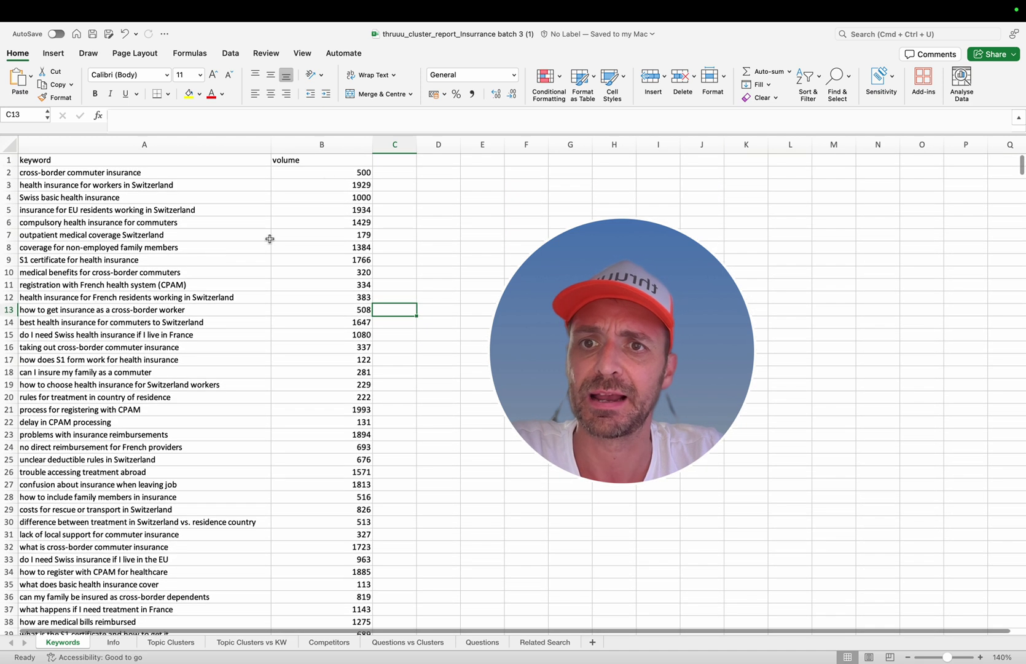
click(325, 147)
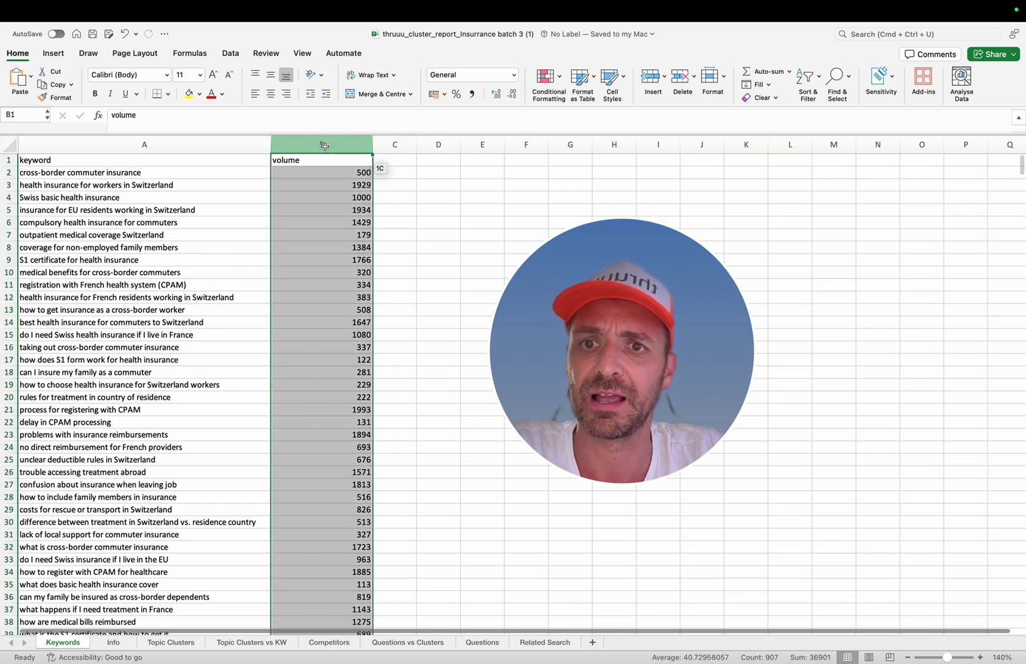
click(336, 193)
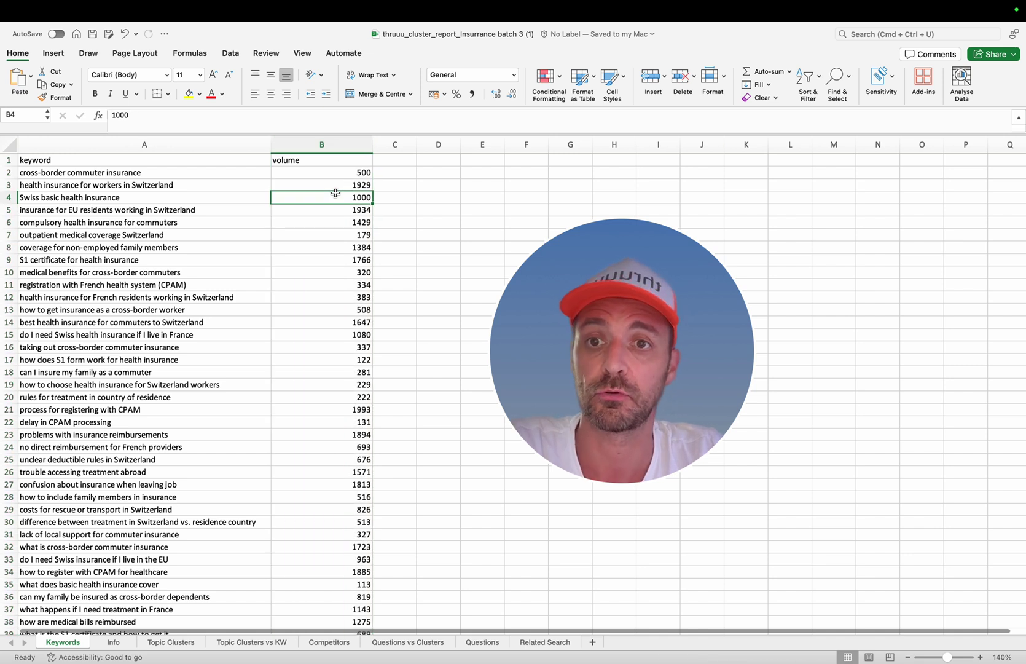
Return to the Google Sheets report and inspect the full keyword list of the "What Is Cross-border Commuter Insurance" cluster
key(ctrl+Left)
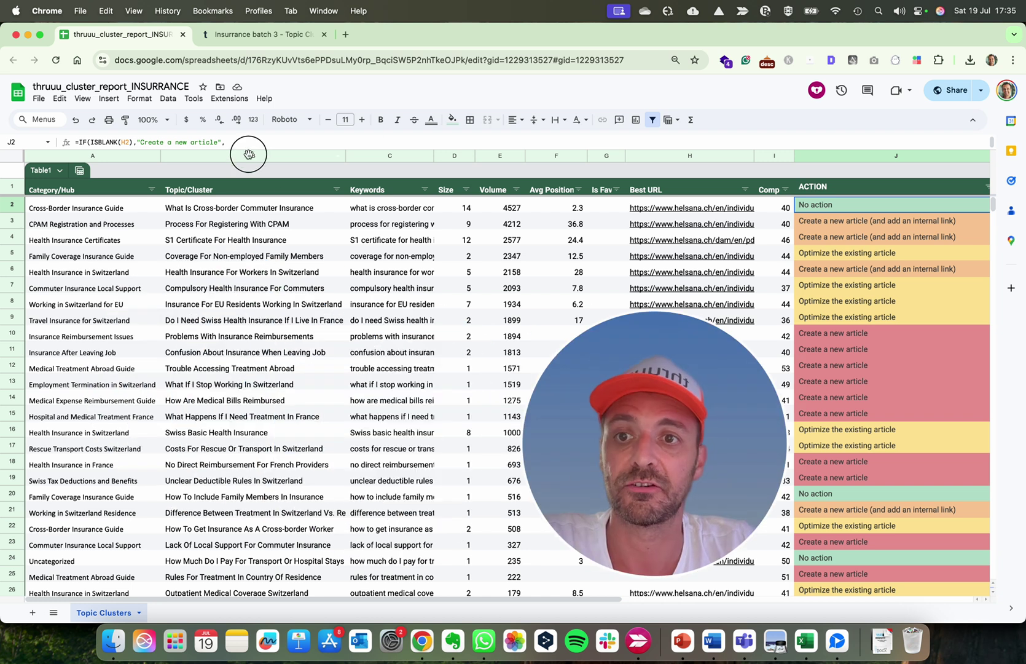
click(387, 208)
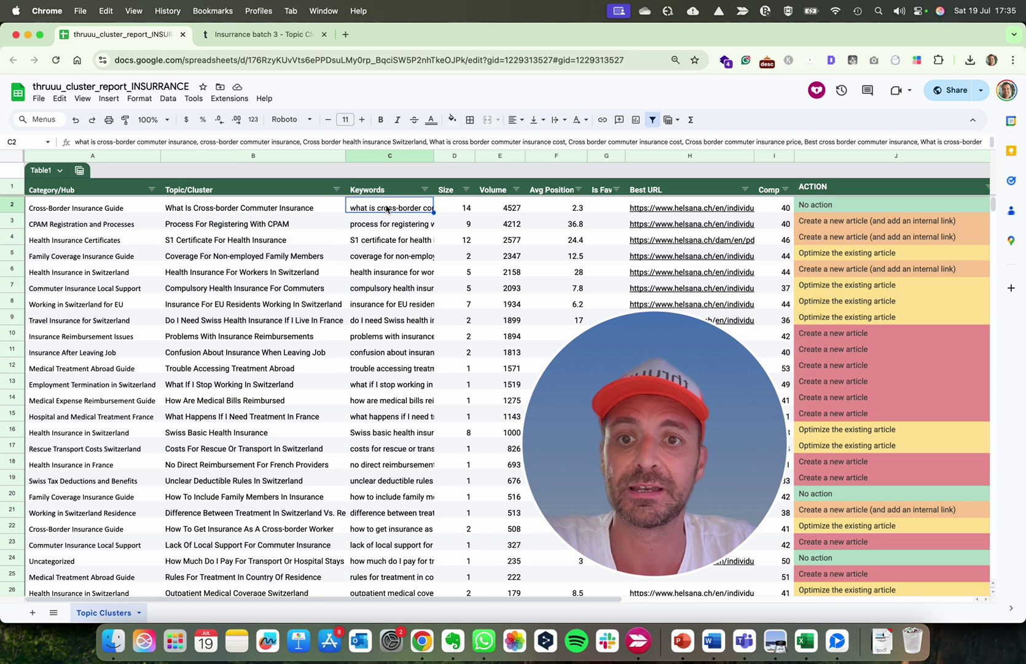
triple_click(322, 142)
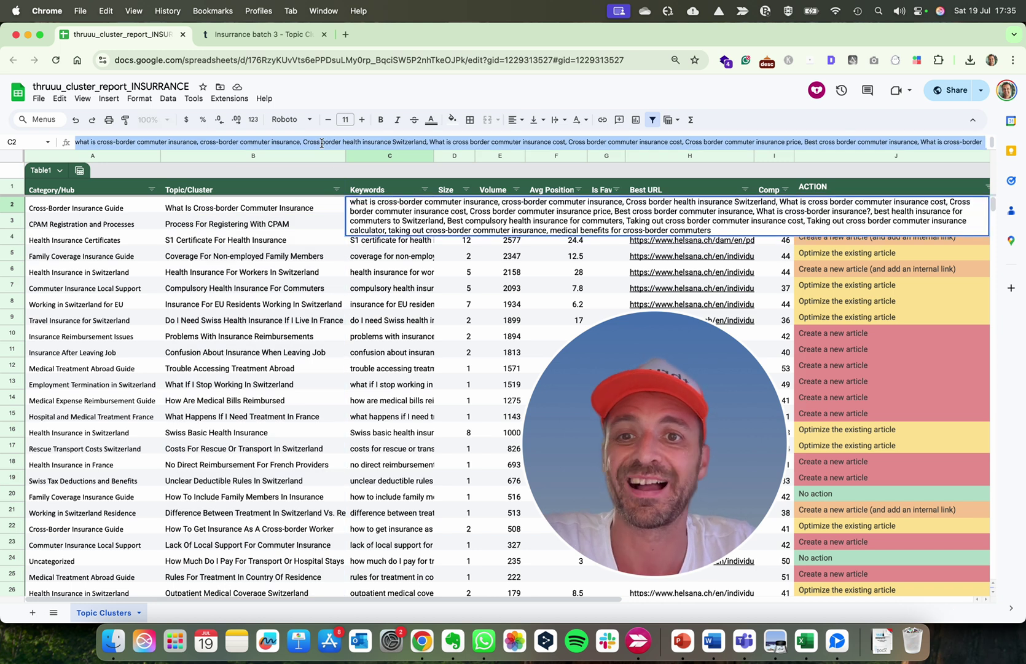
click(265, 212)
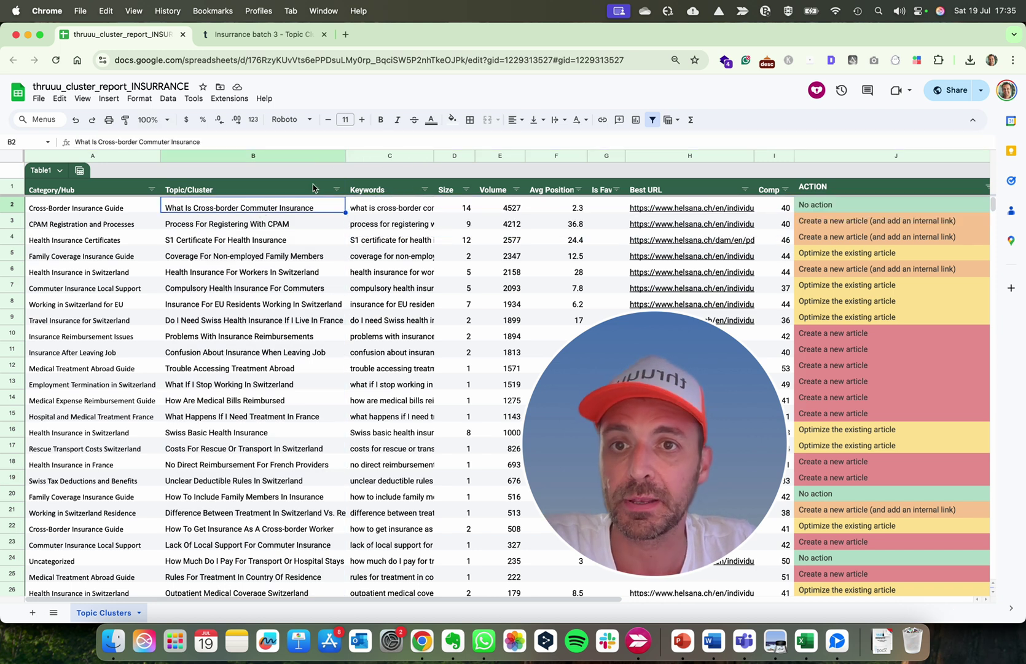
click(395, 208)
triple_click(373, 140)
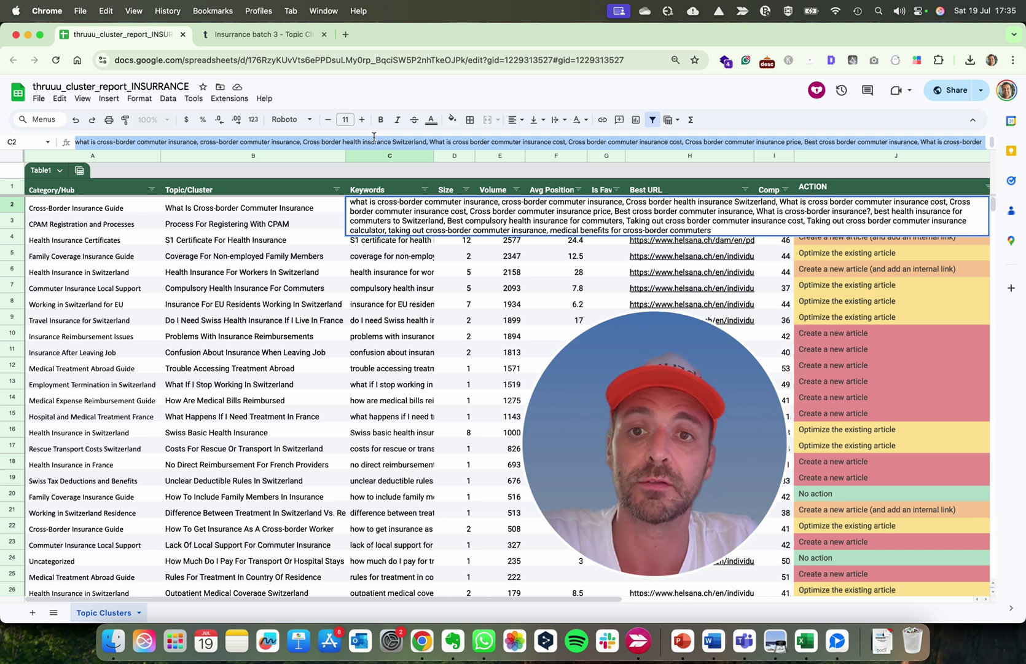
click(274, 211)
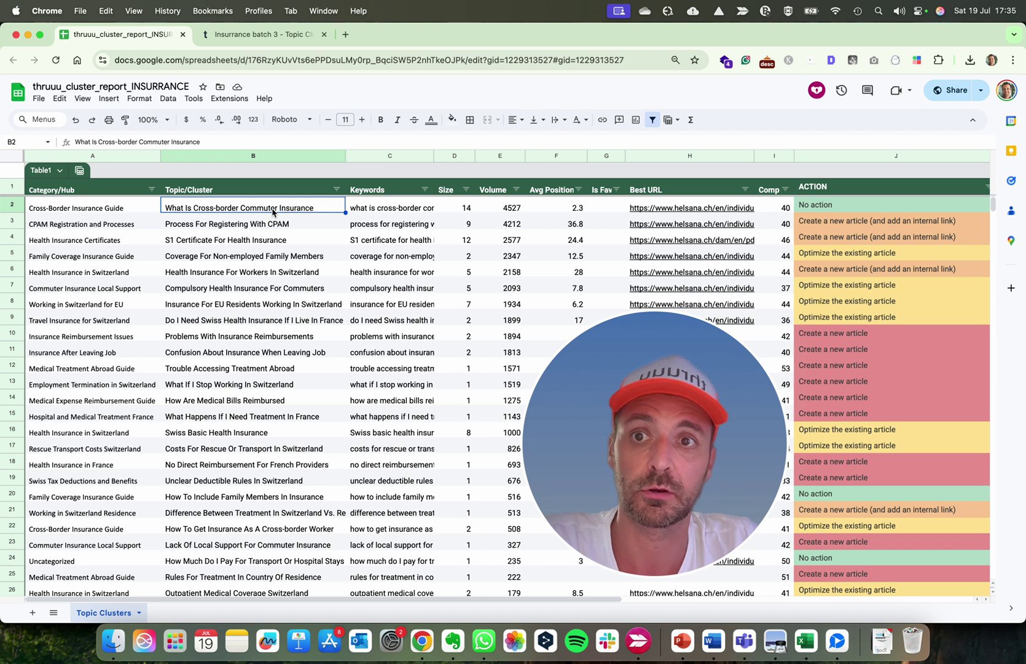
Switch to thruuu, go to its dashboard and start creating a new topic cluster
click(284, 37)
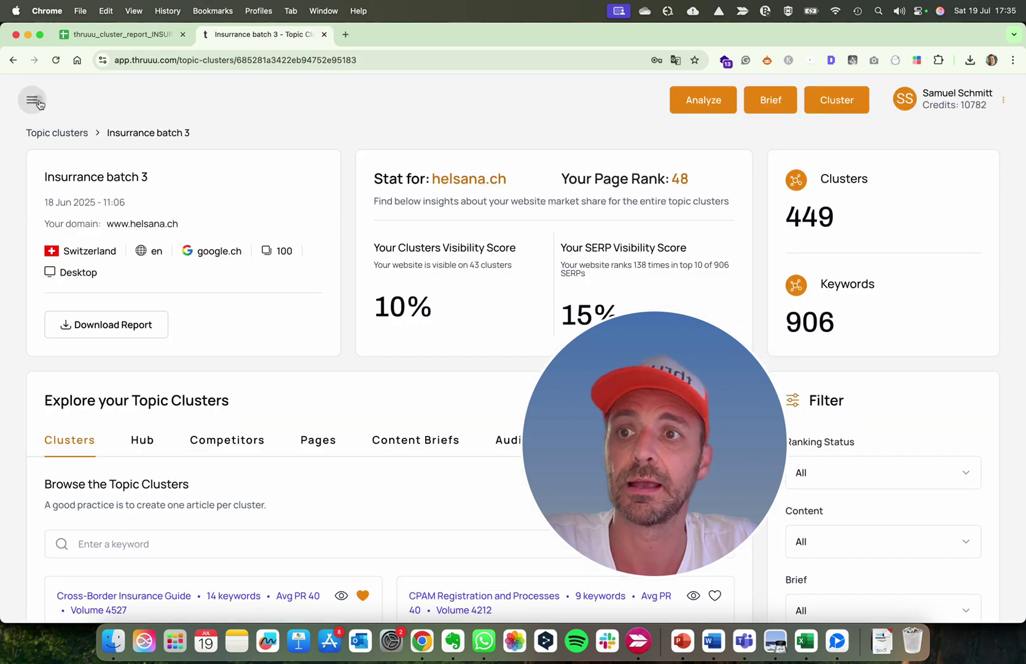
click(34, 100)
click(62, 164)
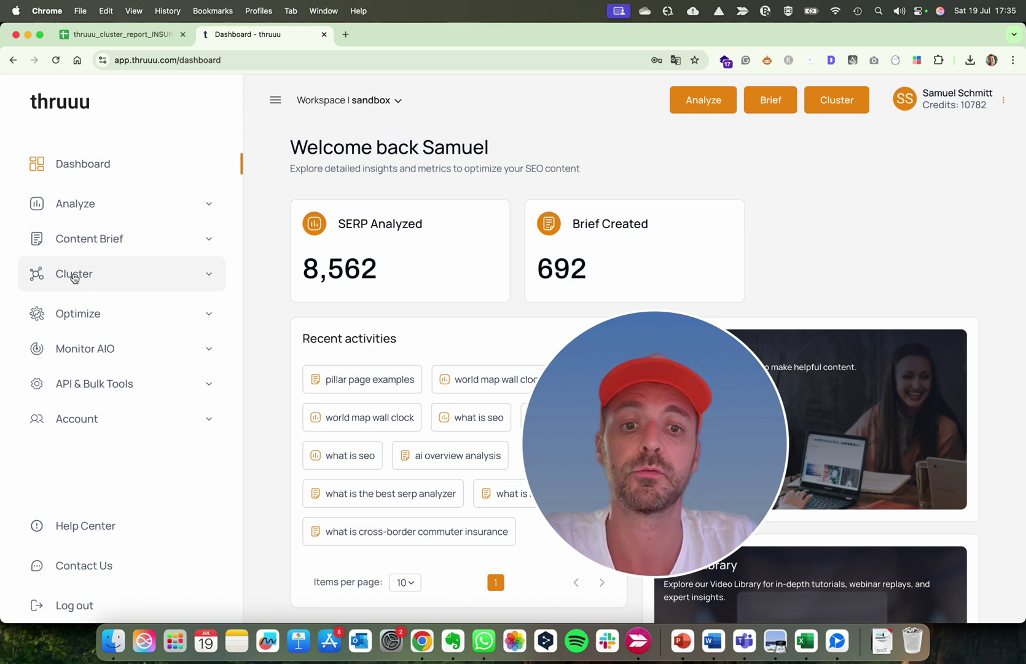
drag(645, 388, 206, 373)
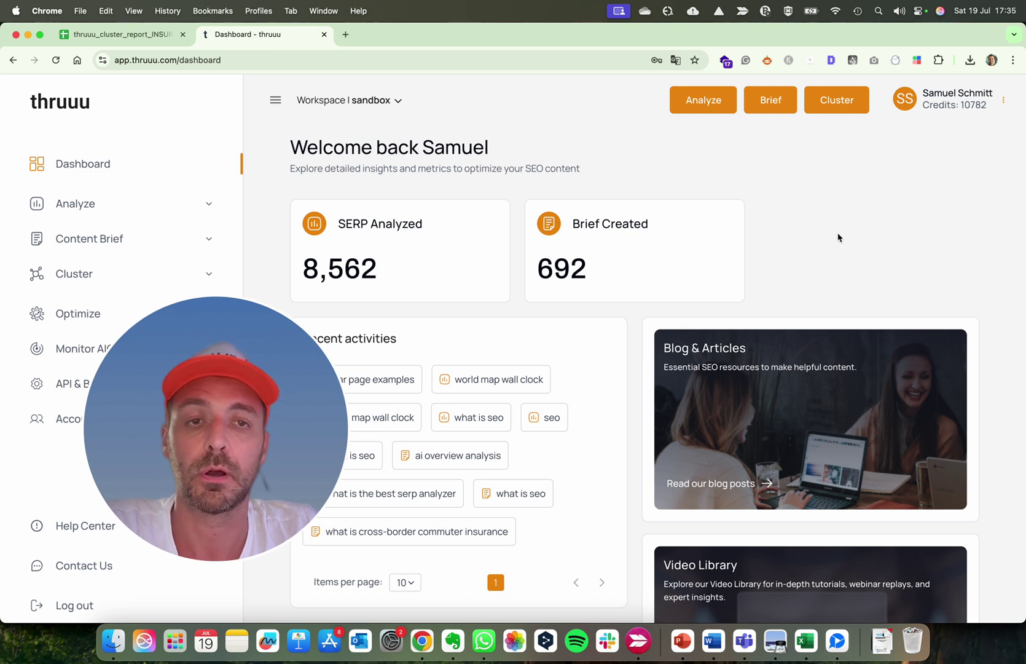
click(844, 103)
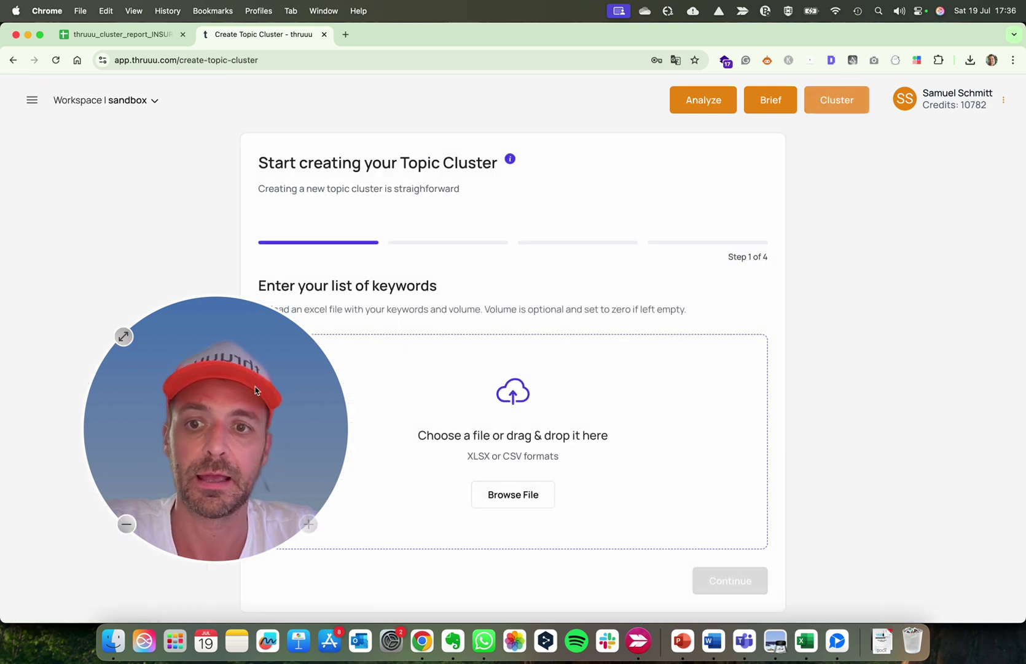
Upload the keyword file "thruuu_cluster_report_Insurrance batch 3 (1).xlsx" from the Downloads folder
drag(216, 356, 154, 320)
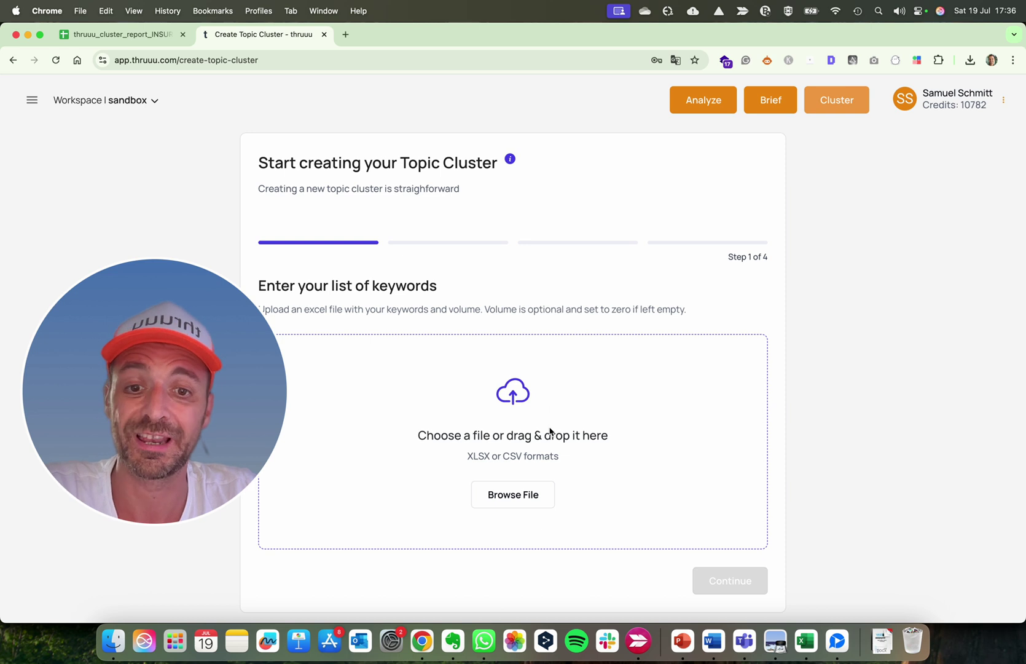
click(520, 495)
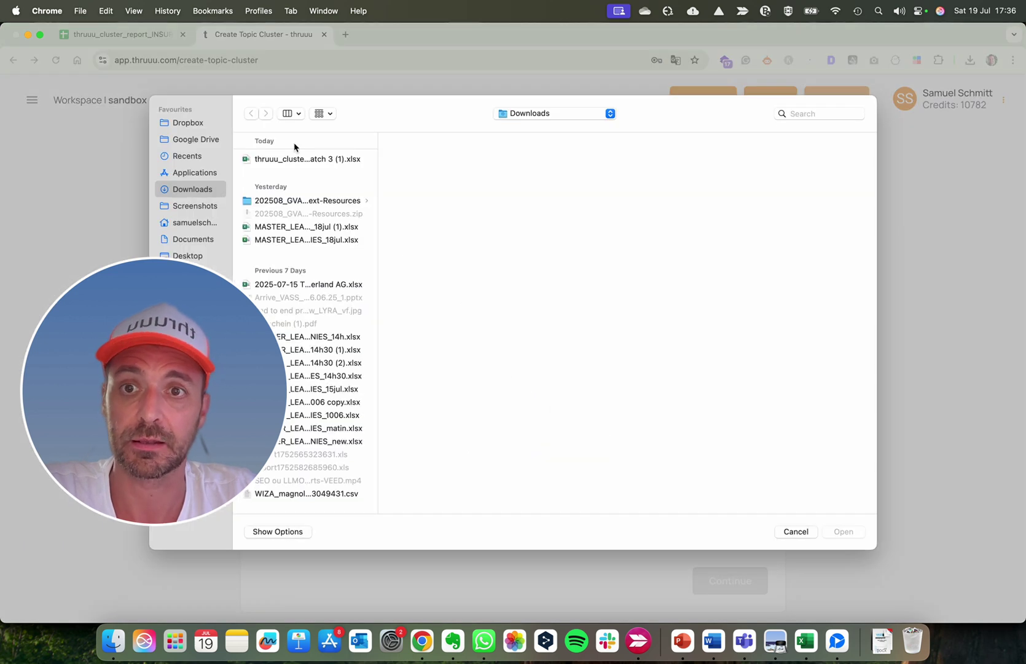
double_click(287, 160)
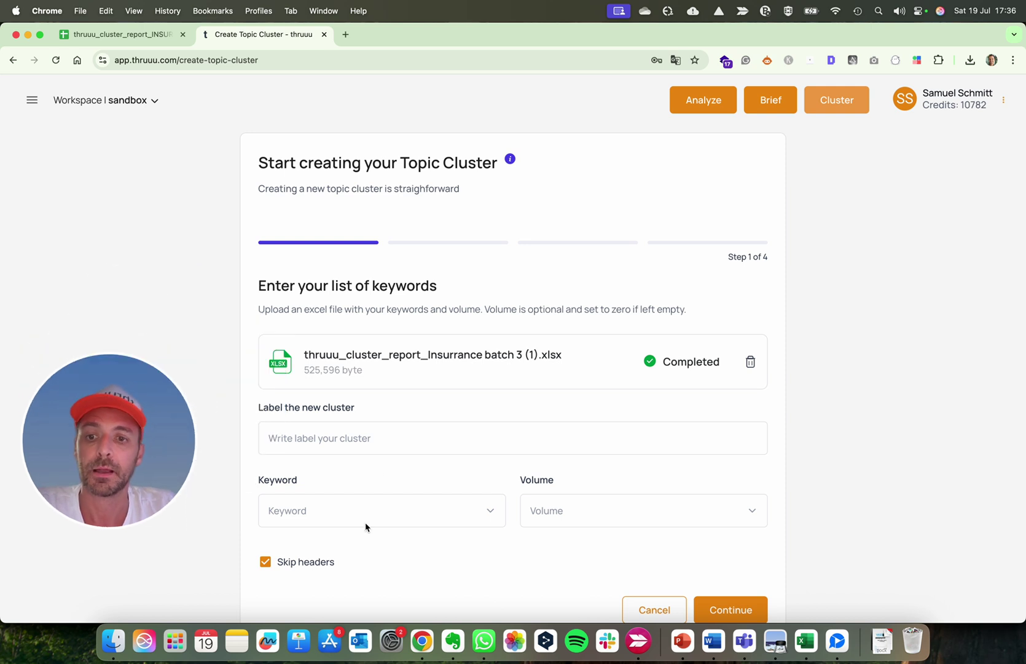
Label the cluster "cluster", map the Keyword and Volume fields to the keyword and volume columns, and continue to the SERP settings
click(322, 434)
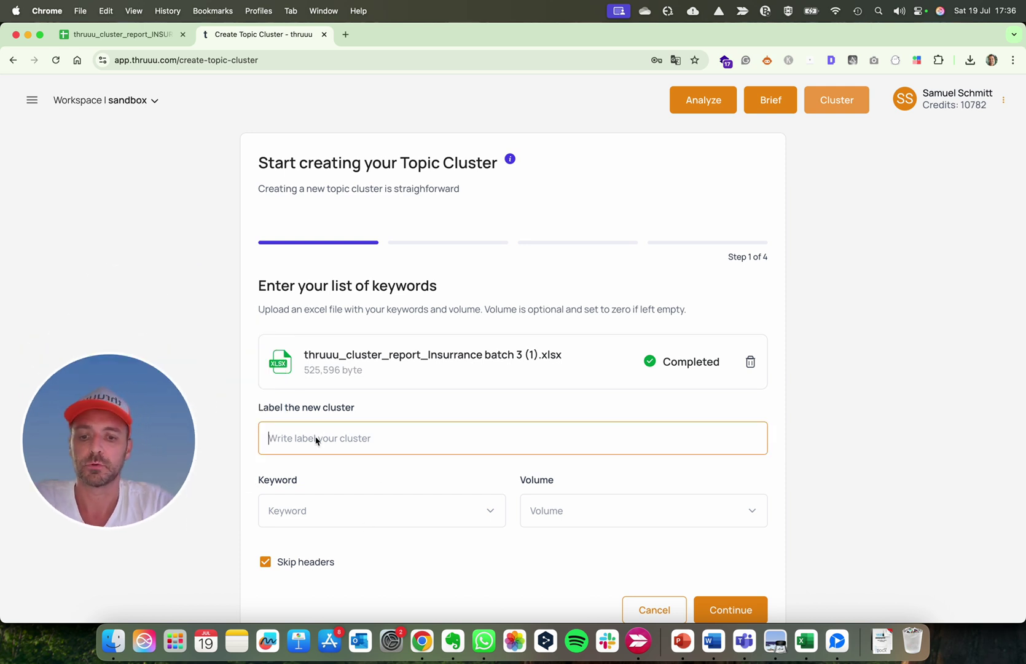
text(cluster)
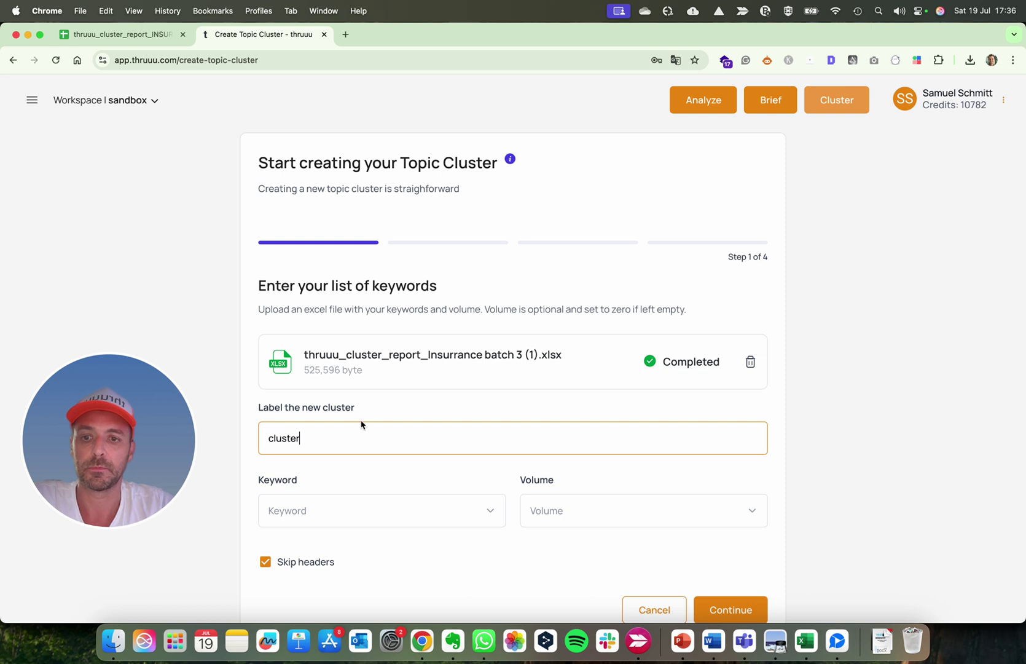
scroll(361, 424, down, 2)
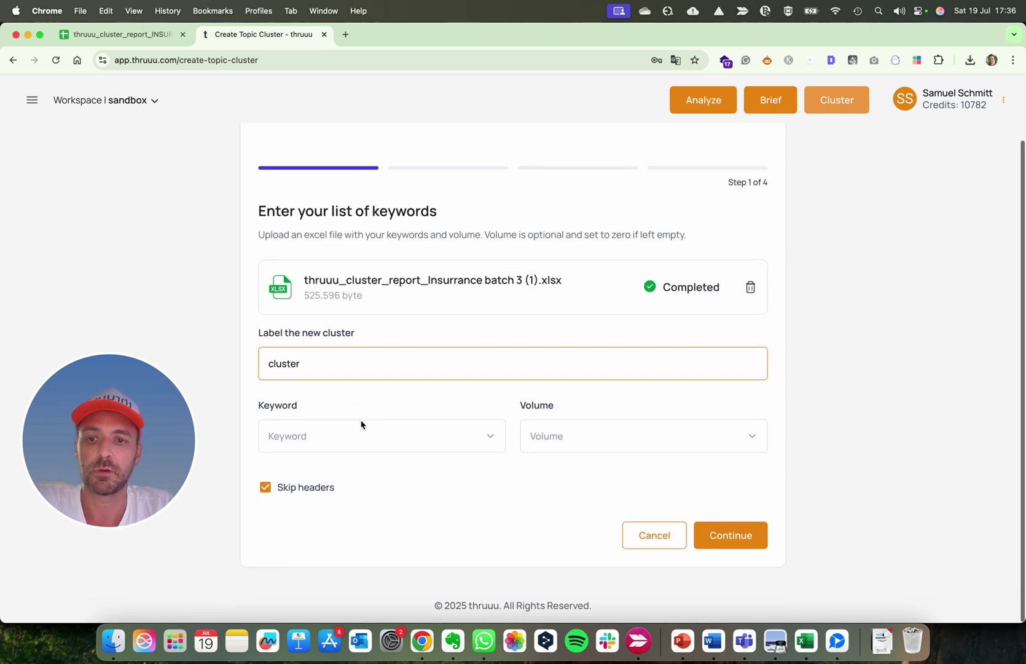
click(314, 437)
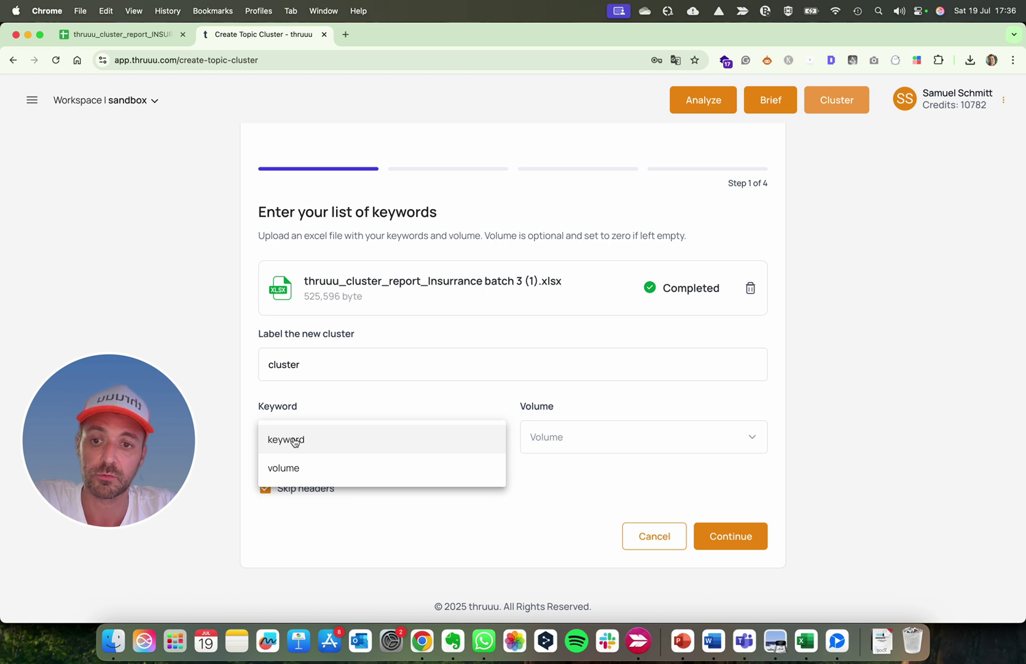
click(295, 442)
click(573, 441)
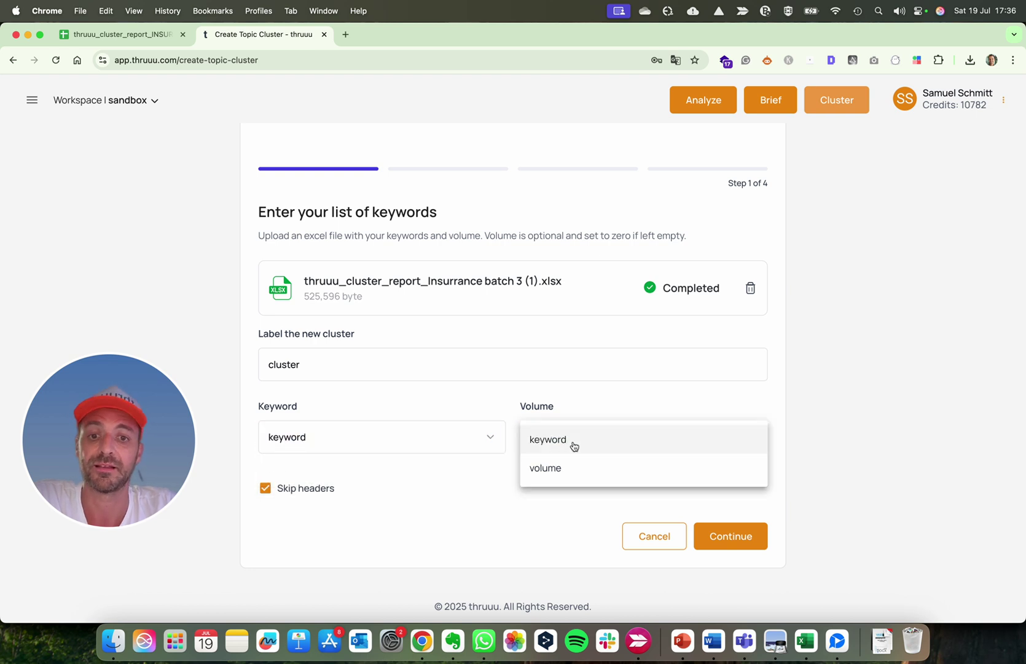
click(557, 470)
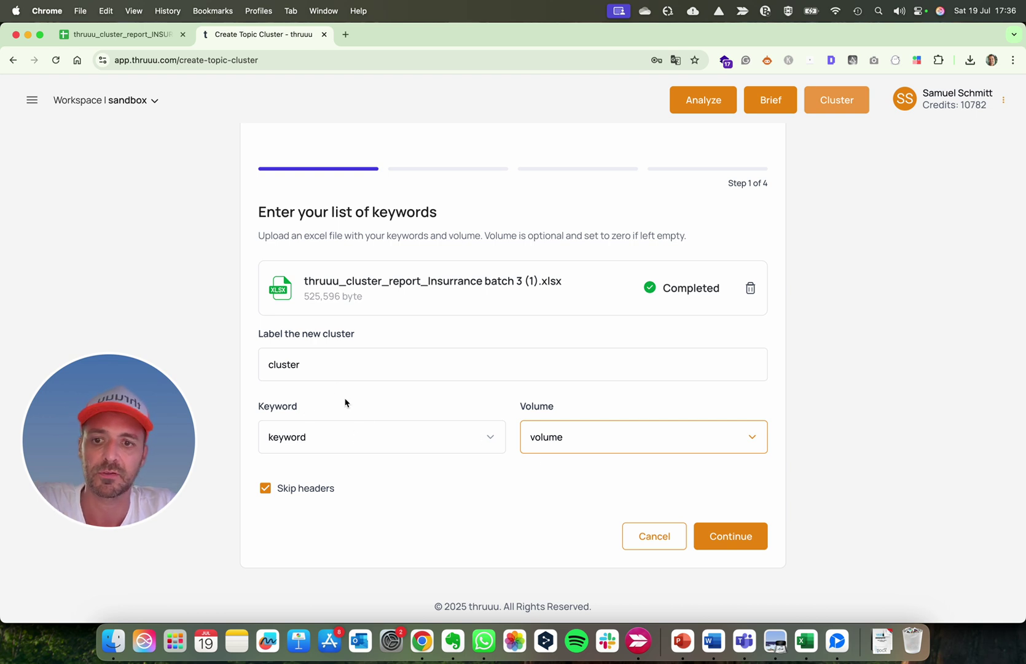
click(737, 541)
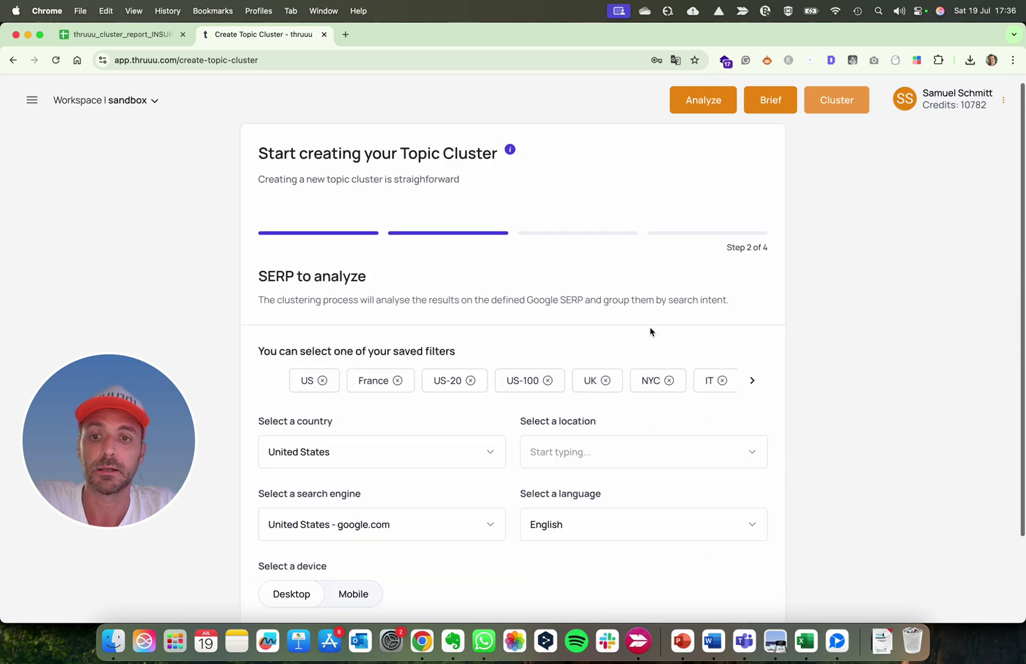
Accept the United States, google.com, English, Desktop SERP settings and continue without selecting a domain to track
scroll(650, 332, down, 3)
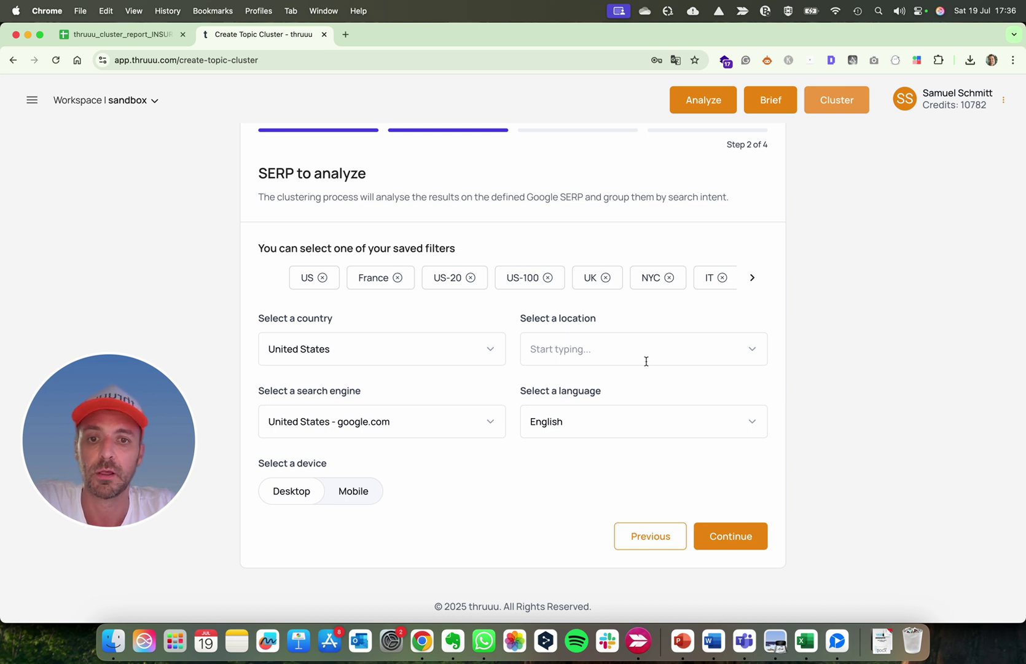
click(733, 538)
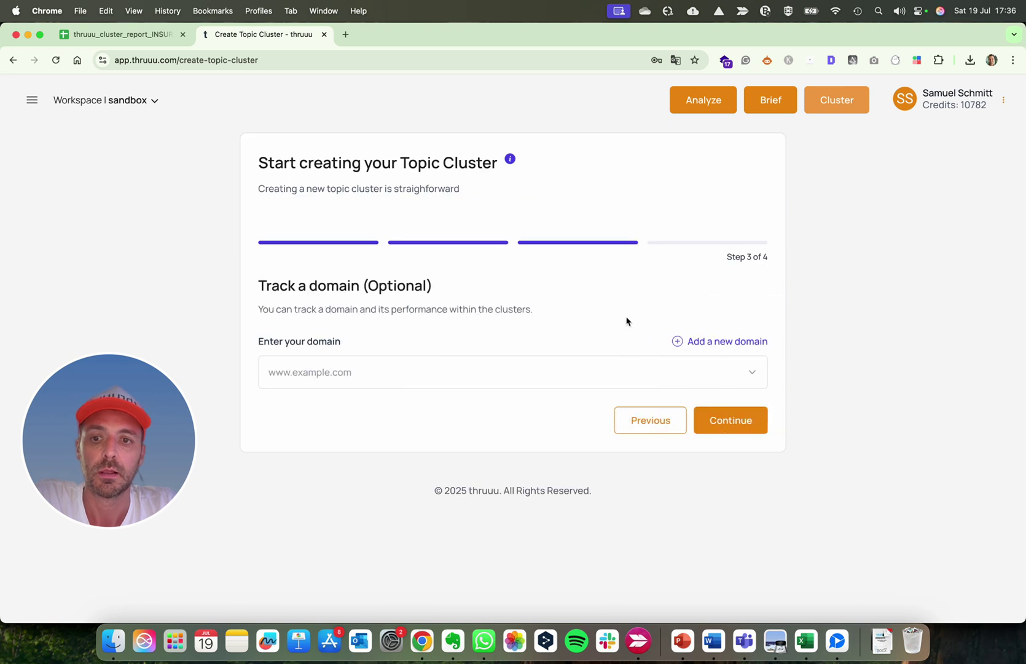
click(446, 368)
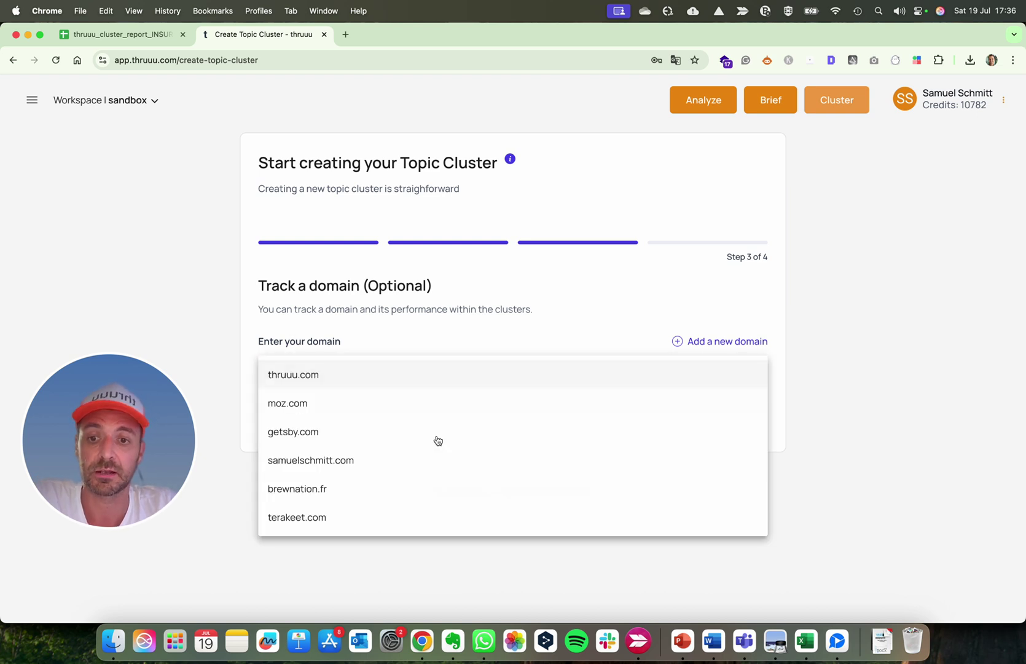
click(471, 338)
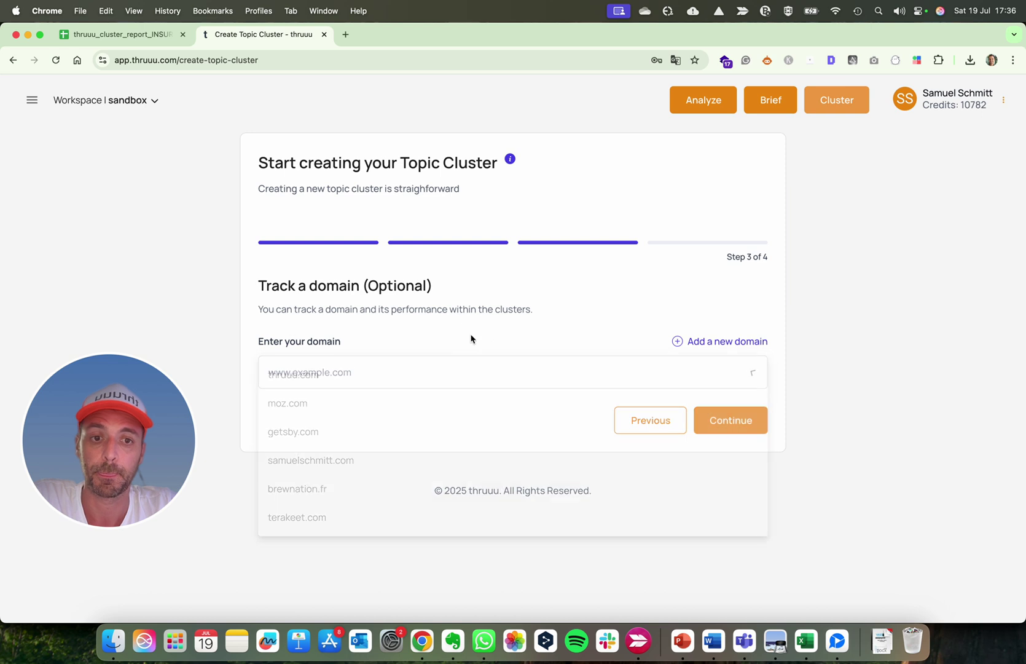
click(729, 425)
Review the imported keywords and volumes down to the end of the final cluster creation page
scroll(594, 357, down, 5)
scroll(592, 357, down, 5)
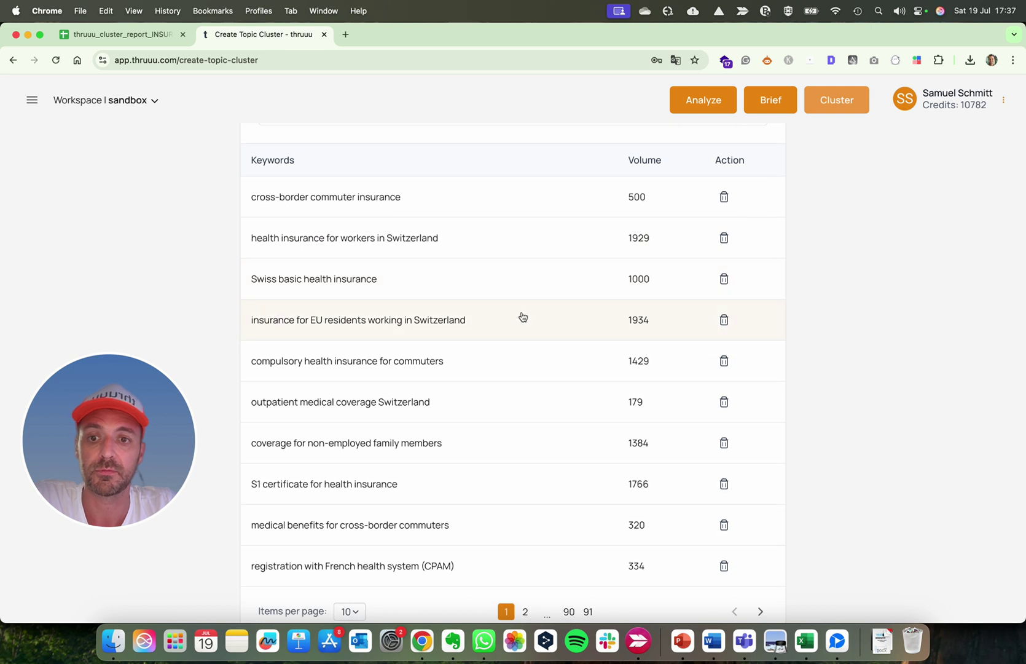
scroll(522, 317, down, 4)
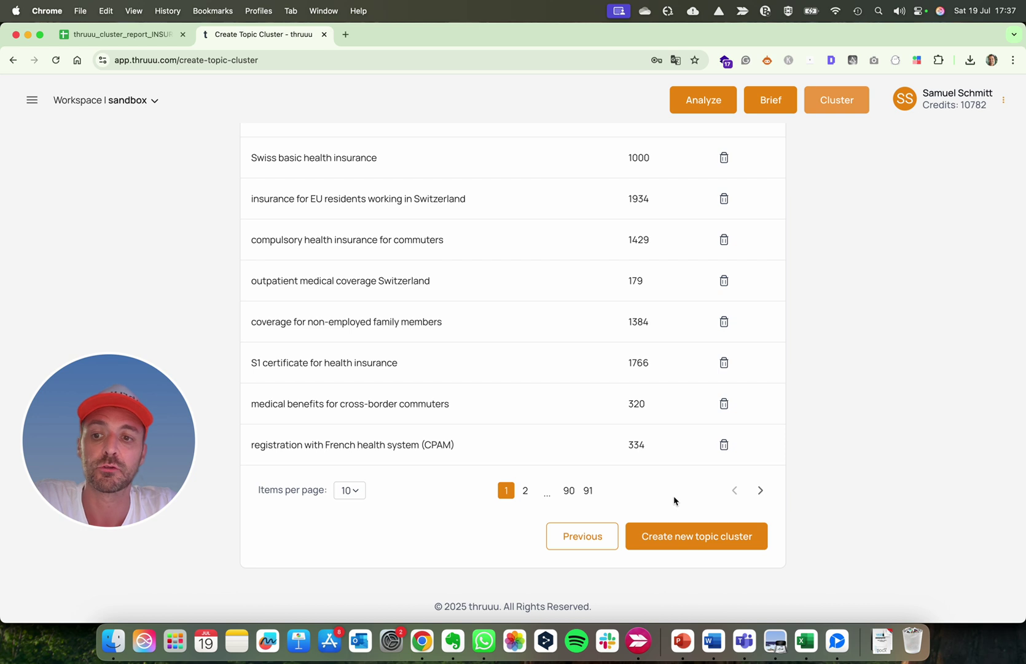
mouse_move(119, 406)
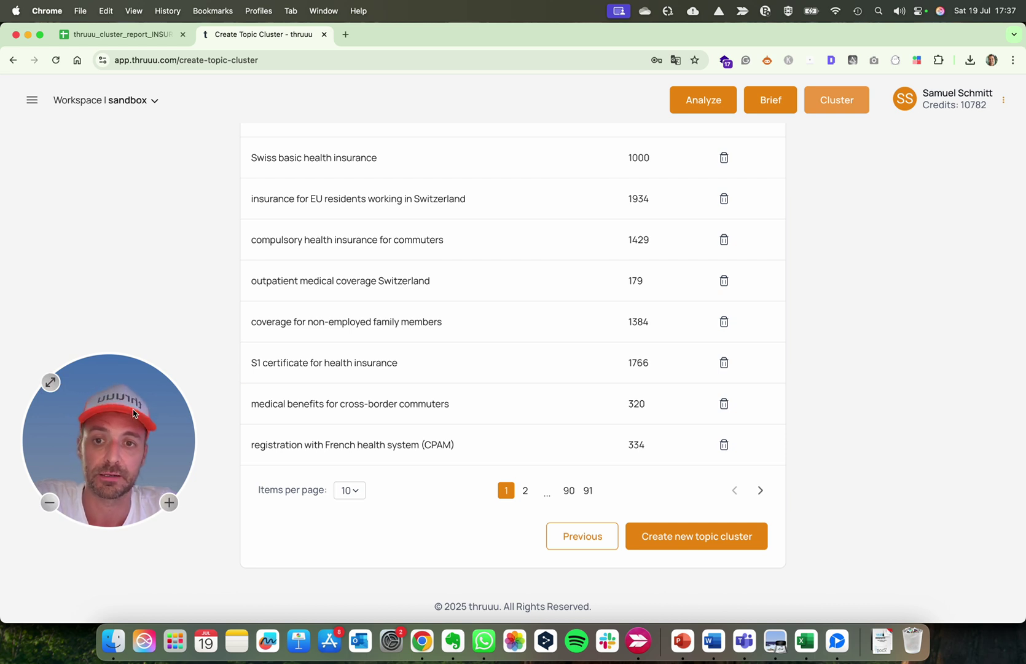
drag(112, 412, 906, 393)
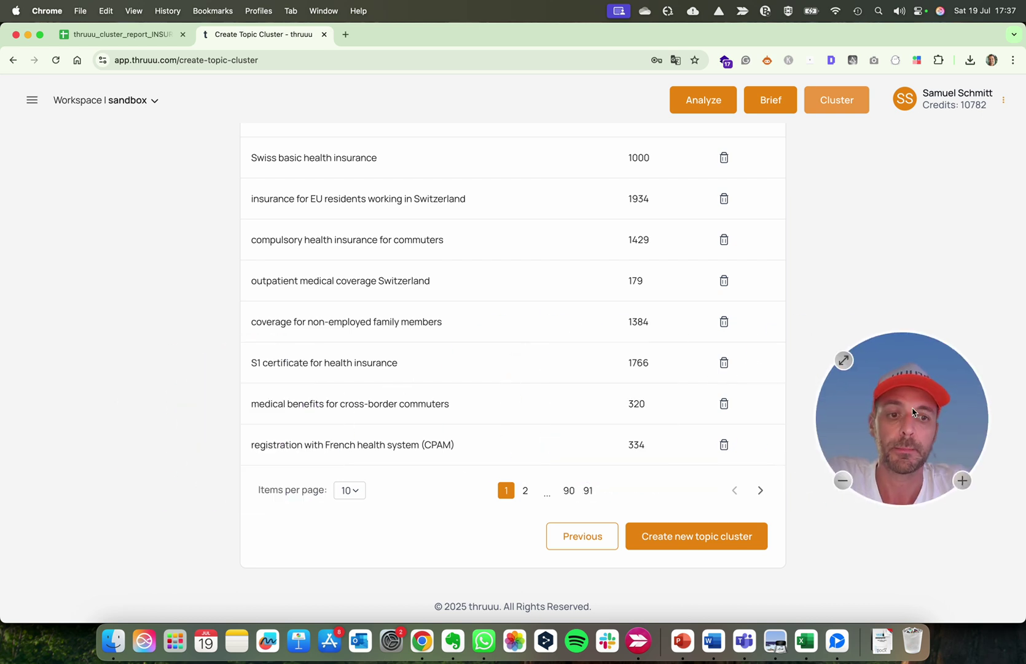
Open the existing "Insurrance batch 3" report from the saved topic clusters
click(29, 100)
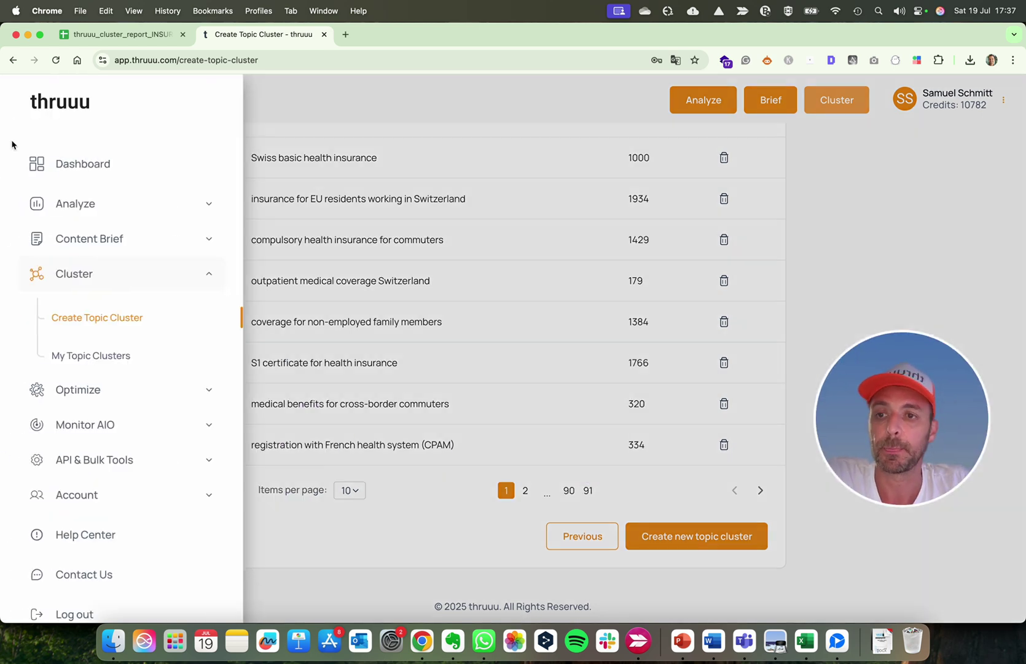
click(106, 361)
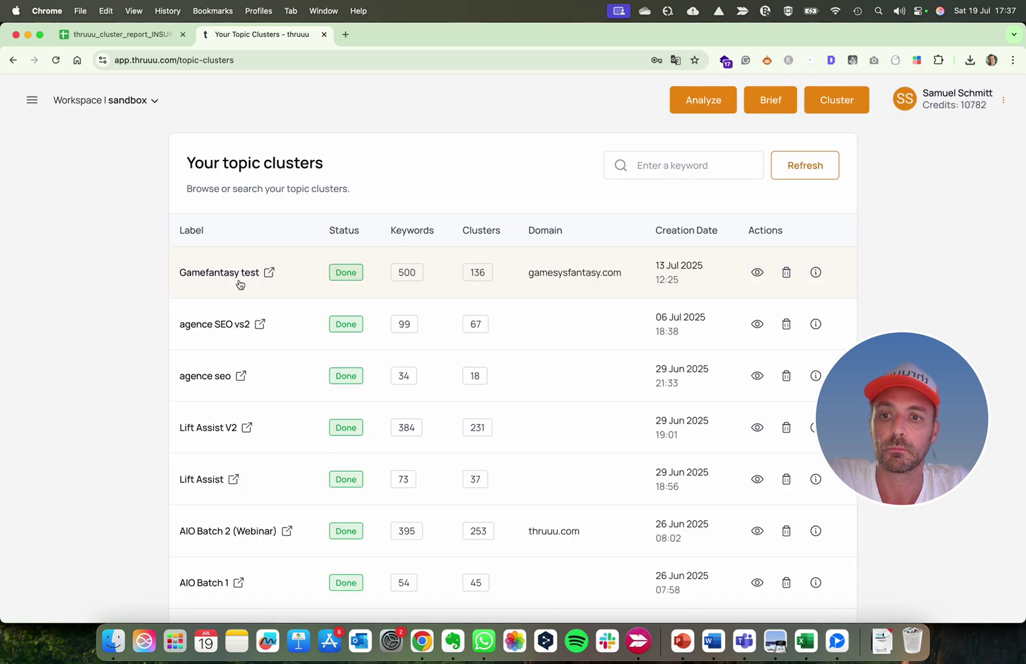
scroll(240, 283, down, 5)
click(214, 384)
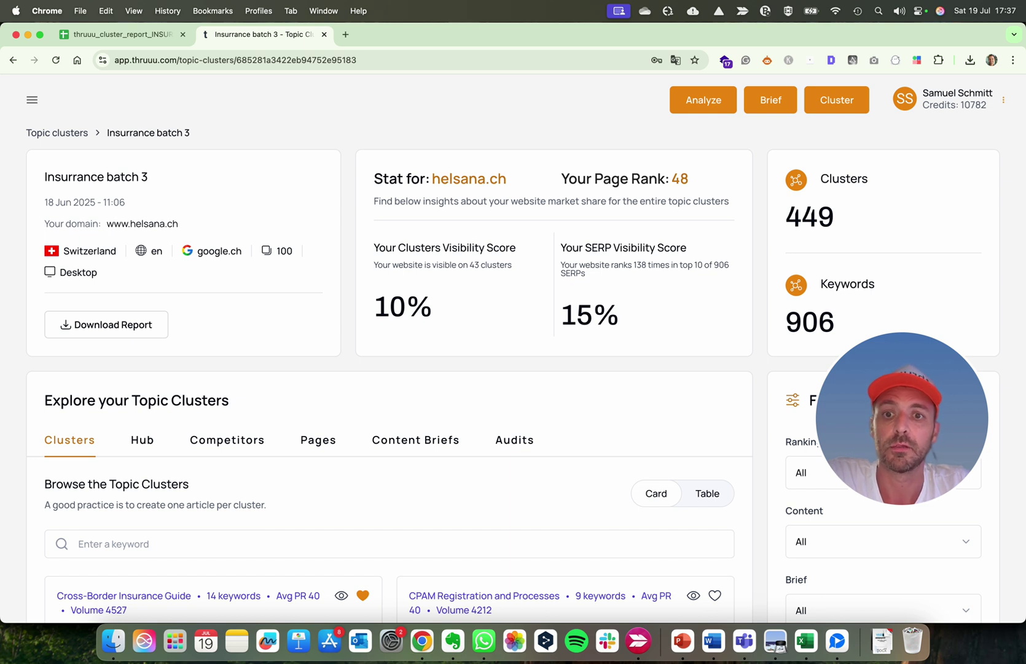
Examine the topic cards for cross-border commuter insurance and registering with CPAM in the cluster list
scroll(355, 260, down, 5)
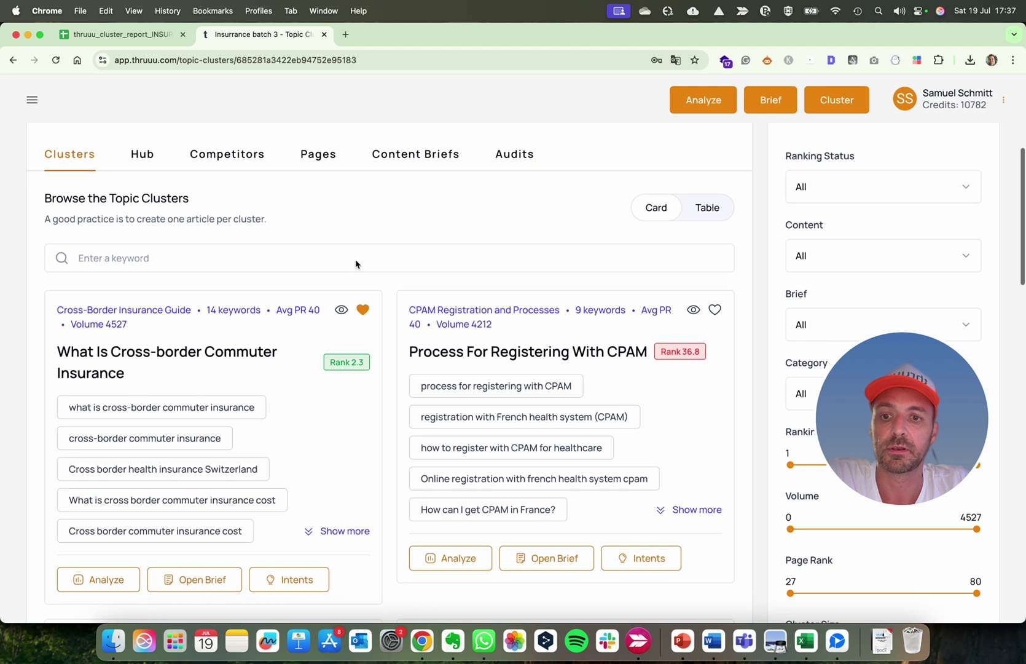
scroll(355, 260, down, 1)
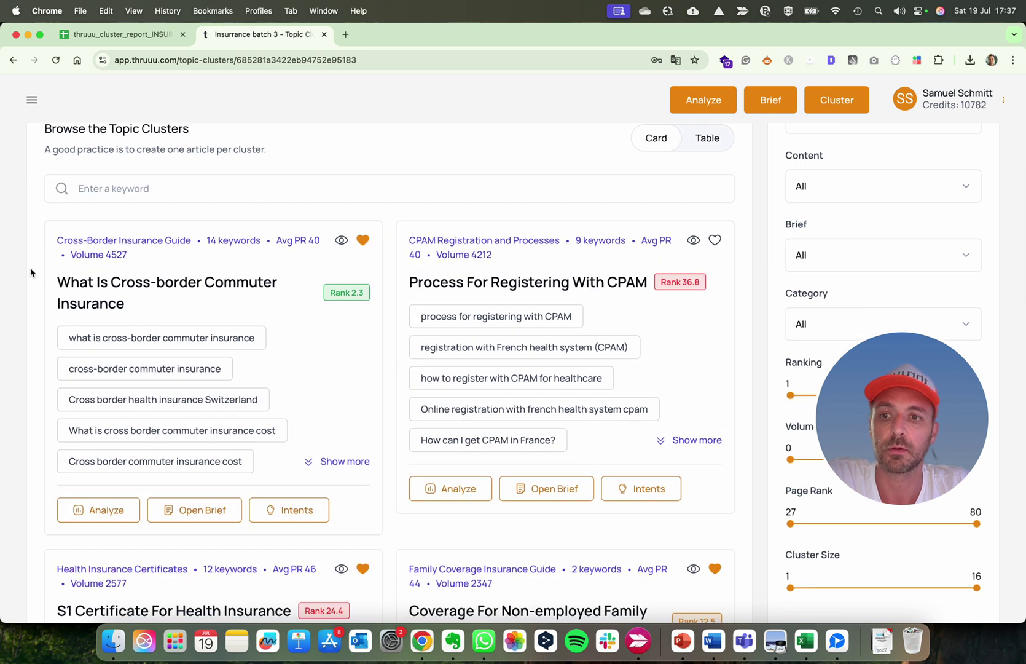
drag(62, 277, 155, 305)
triple_click(200, 275)
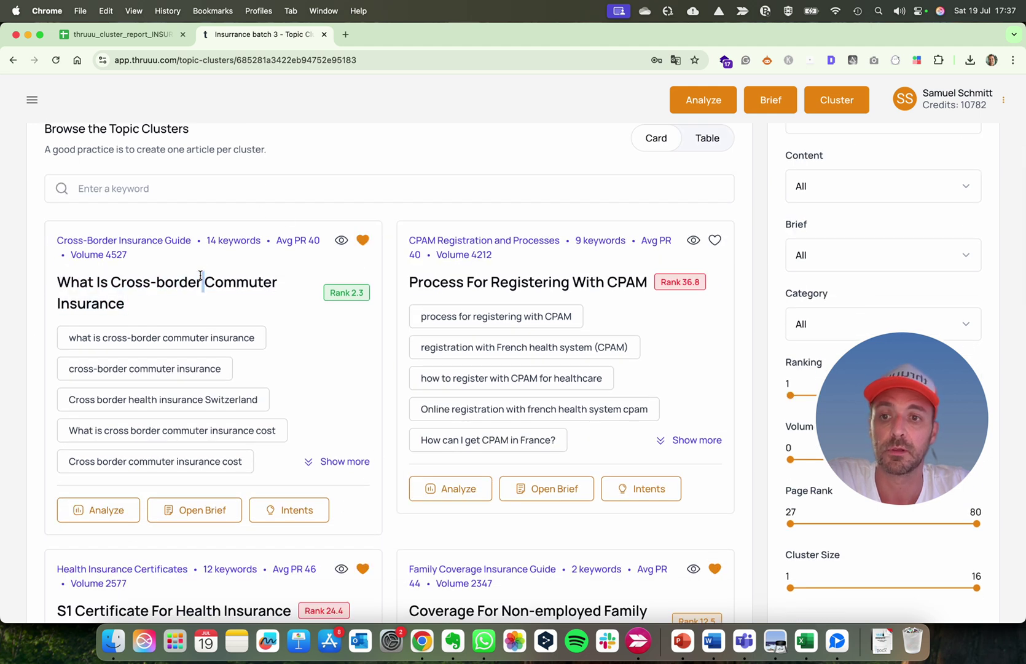
click(121, 283)
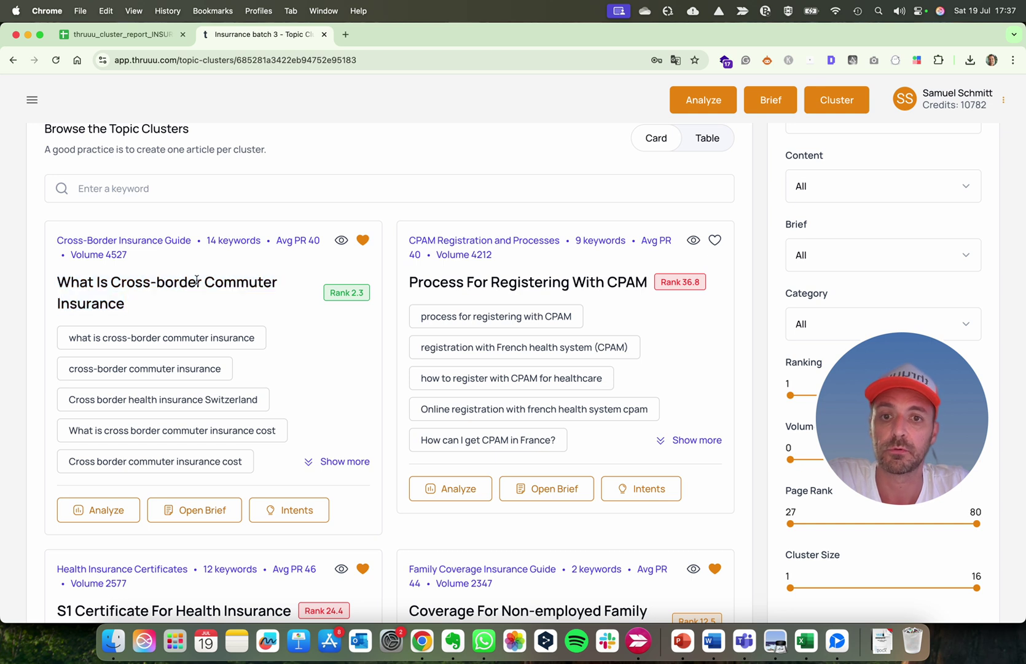
triple_click(600, 279)
click(541, 282)
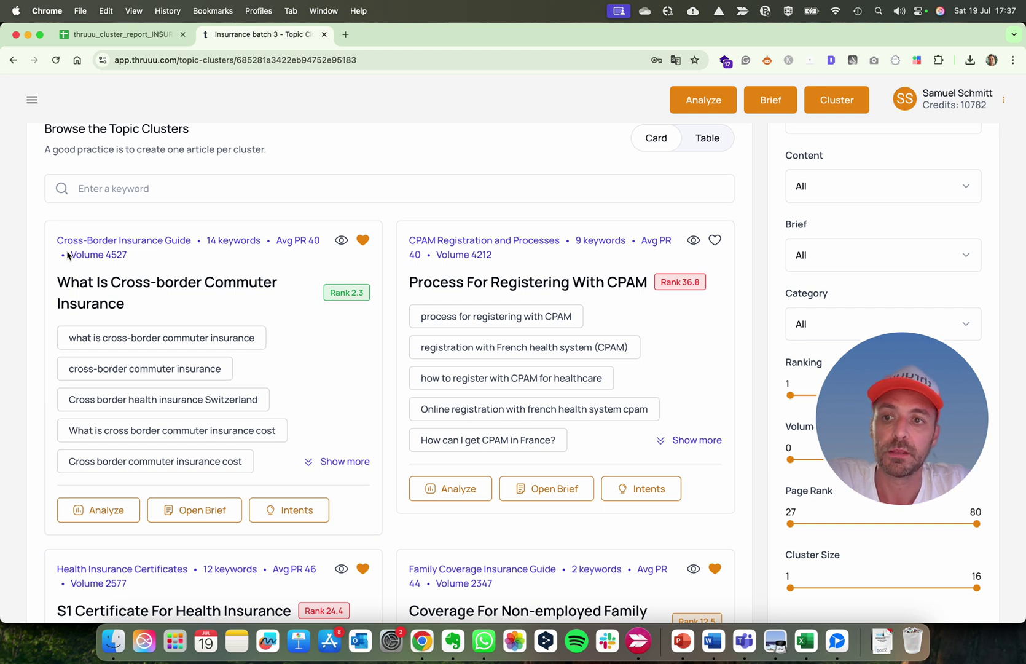
double_click(107, 298)
triple_click(160, 280)
click(129, 279)
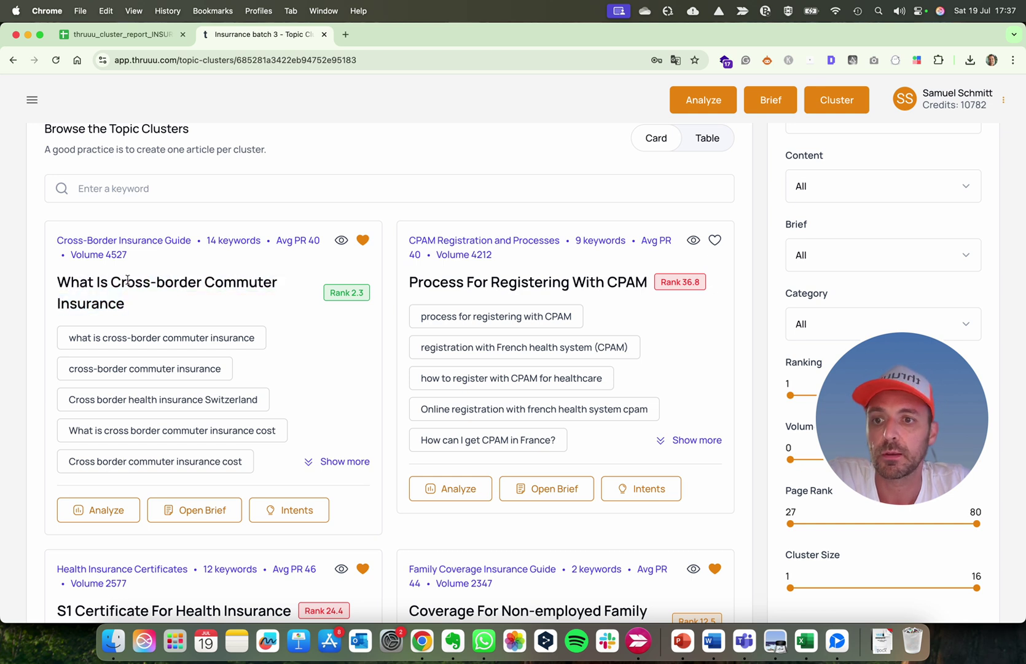
Expand the full keyword list of the "What Is Cross-border Commuter Insurance" topic and review its keywords
click(337, 462)
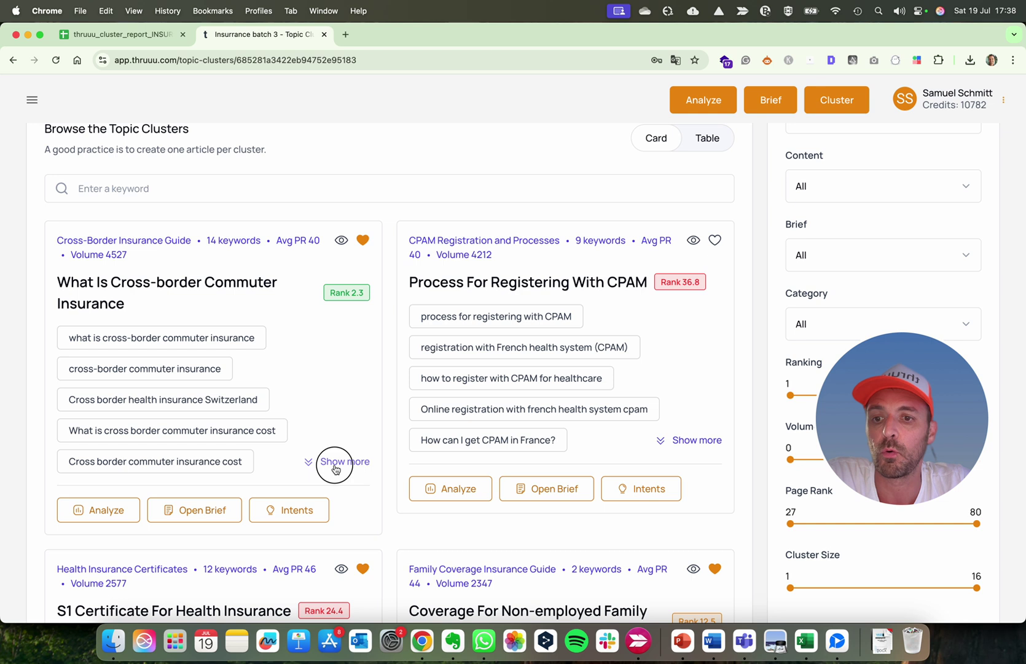
scroll(218, 326, down, 3)
scroll(218, 326, up, 1)
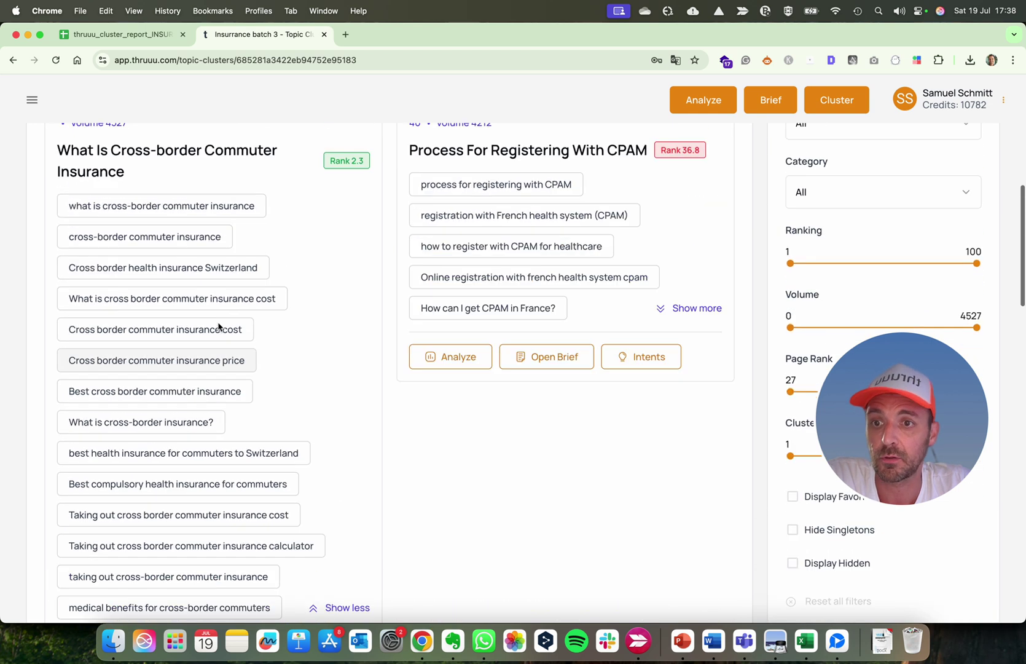
scroll(286, 406, up, 1)
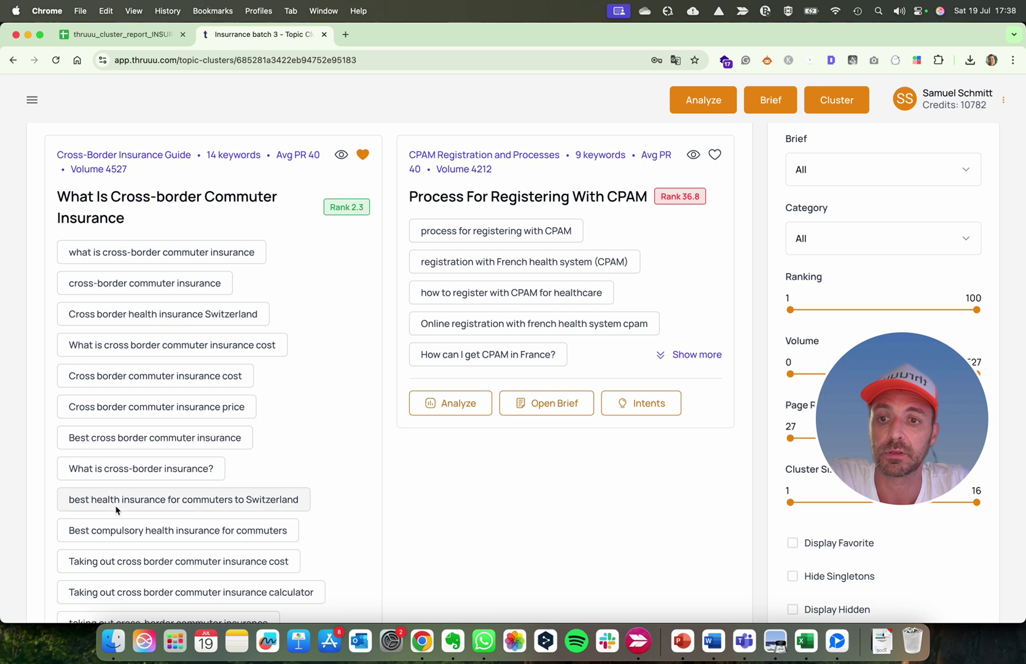
triple_click(156, 190)
click(219, 199)
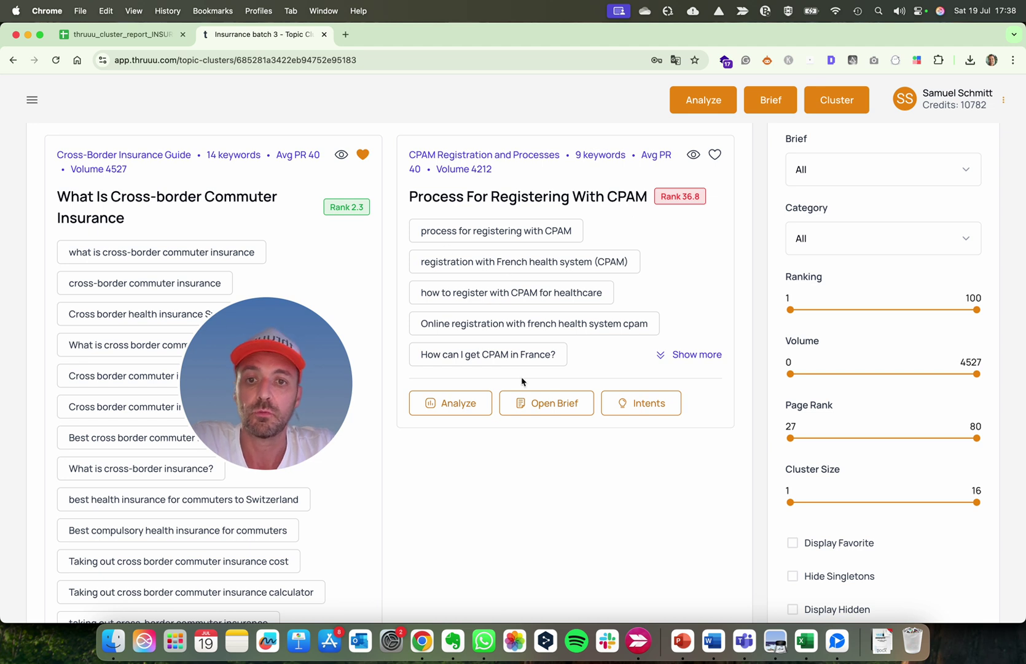
scroll(522, 571, up, 3)
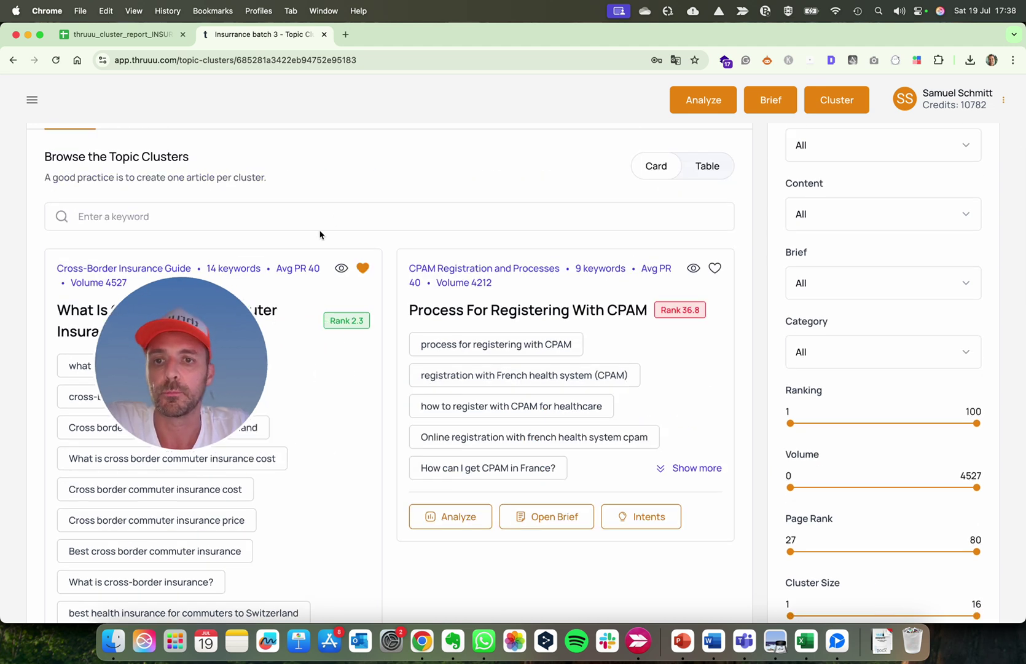
scroll(337, 280, up, 5)
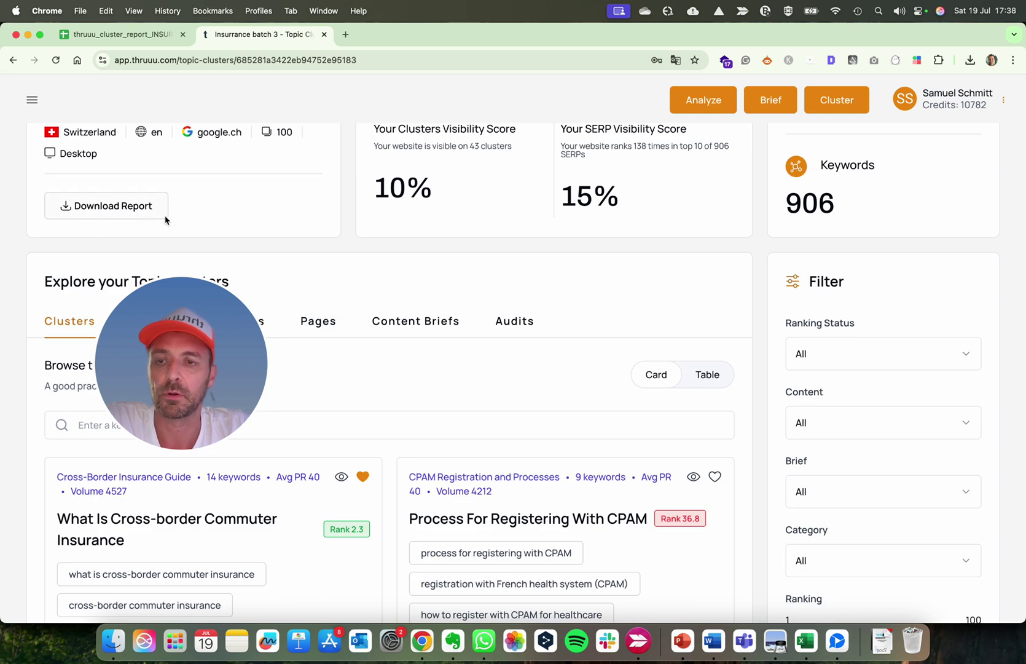
mouse_move(171, 369)
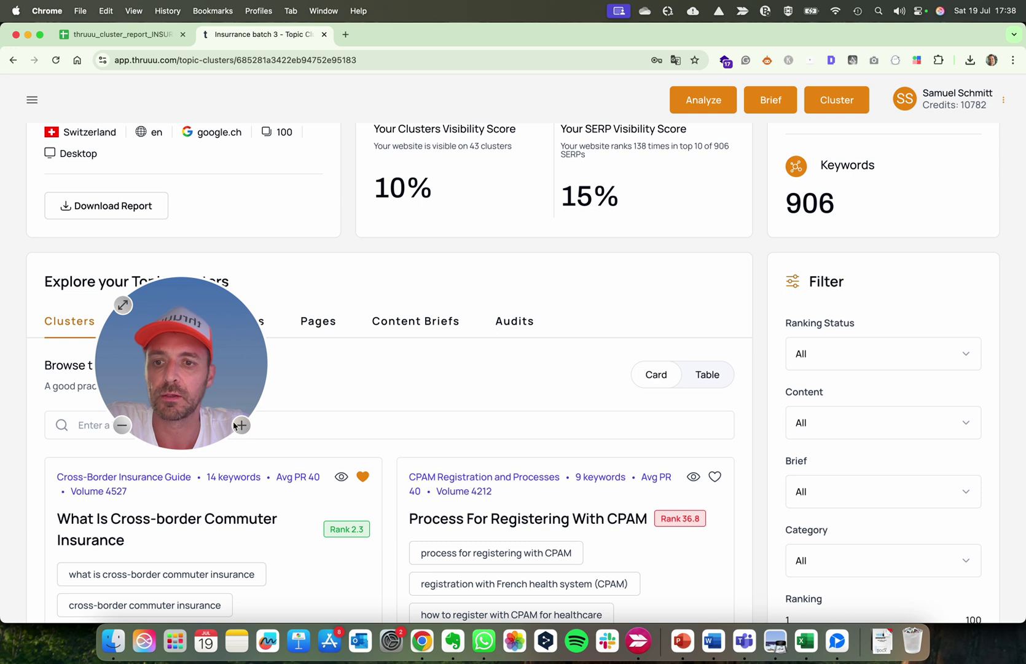
click(241, 425)
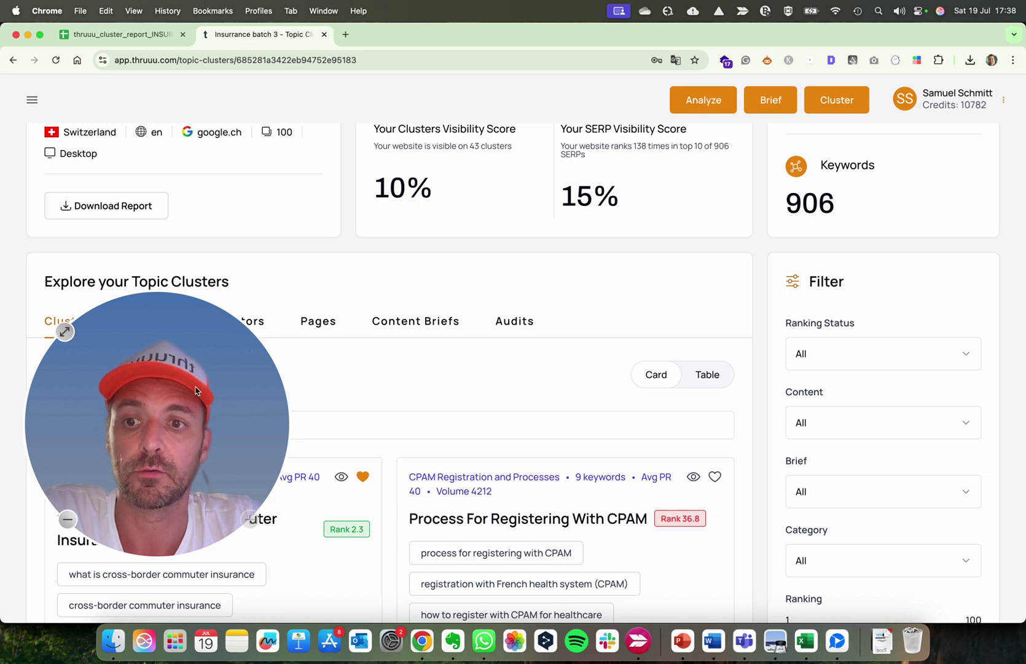
drag(157, 430, 157, 240)
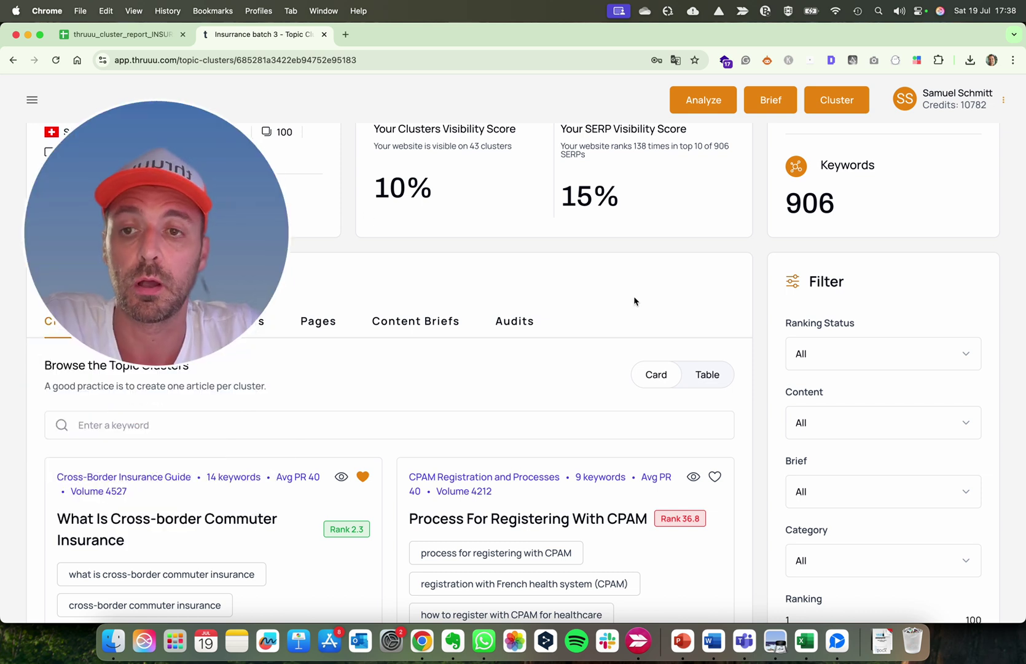
Examine the cluster filters, including the Category, Ranking, Volume and Page Rank ranges
scroll(635, 301, down, 5)
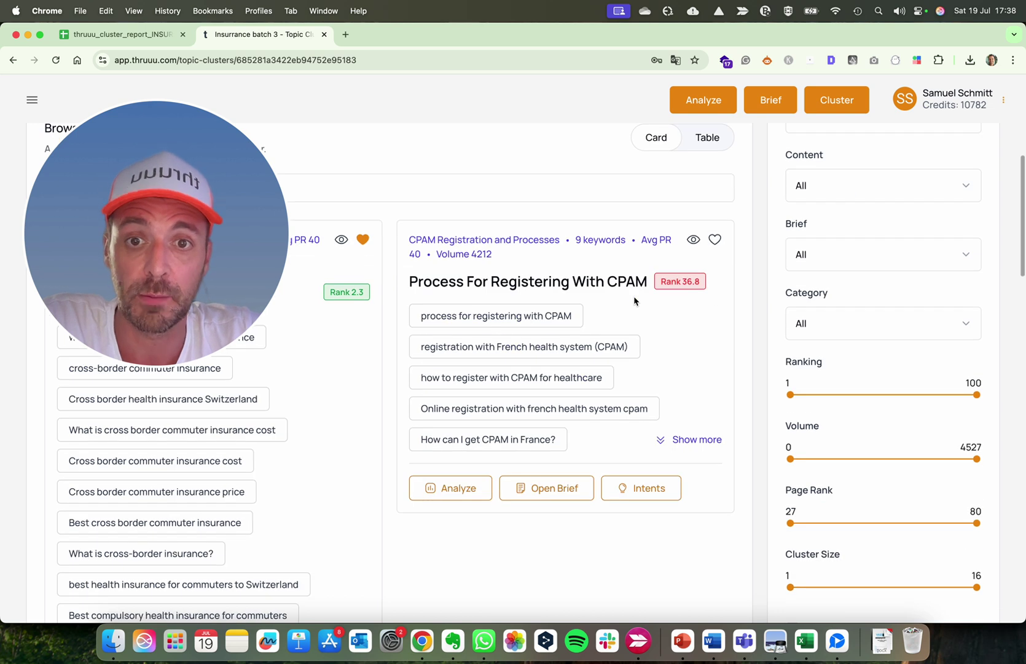
scroll(808, 259, down, 3)
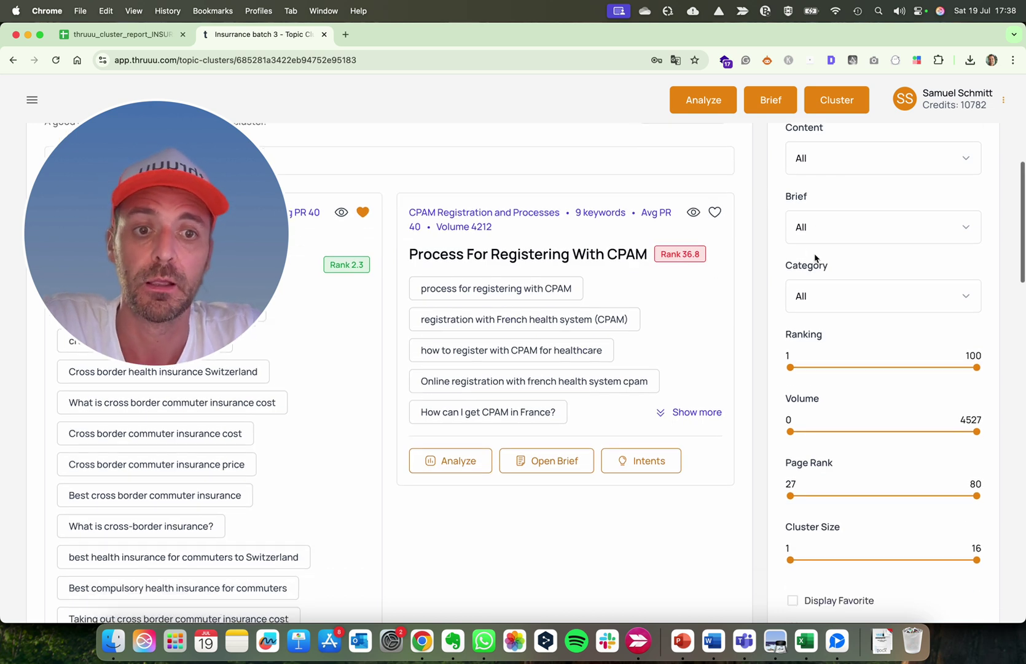
mouse_move(792, 297)
mouse_down()
mouse_move(896, 296)
mouse_move(773, 299)
mouse_up()
drag(790, 359, 763, 355)
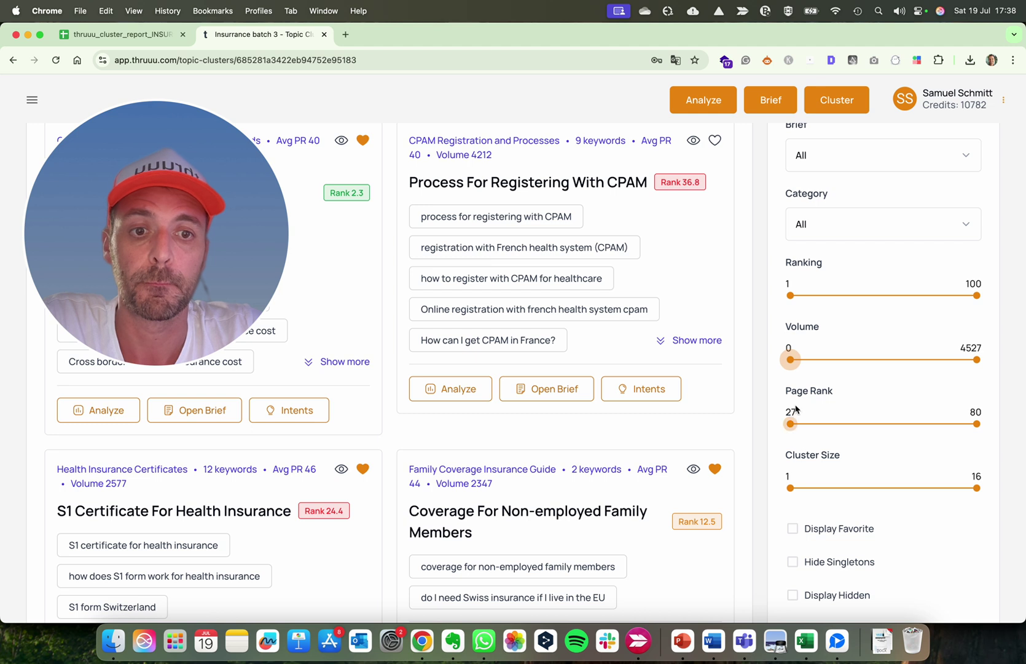
triple_click(810, 392)
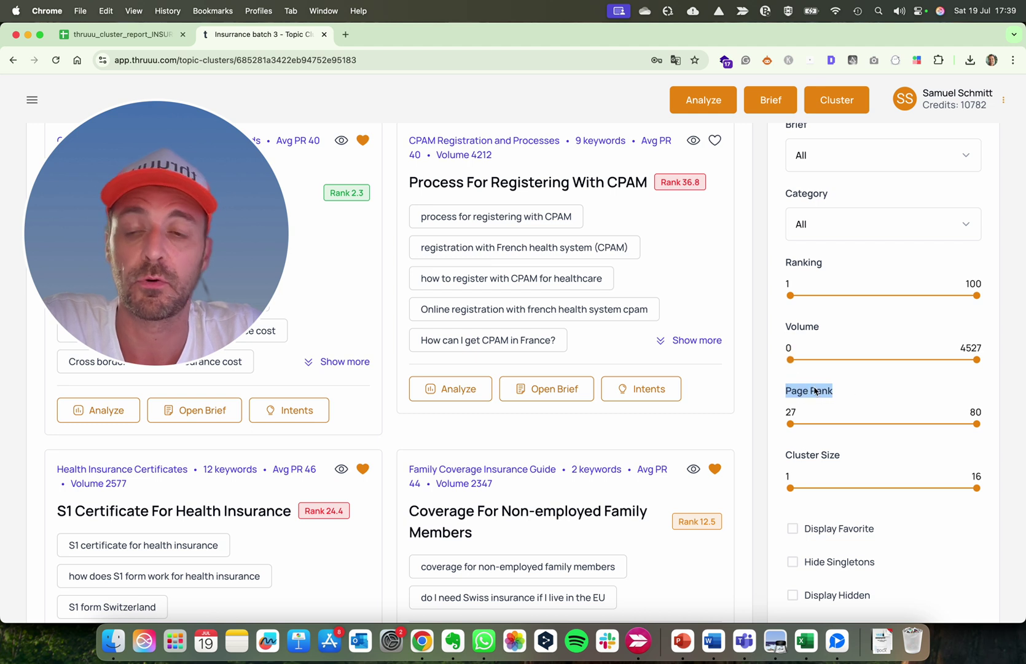
click(819, 394)
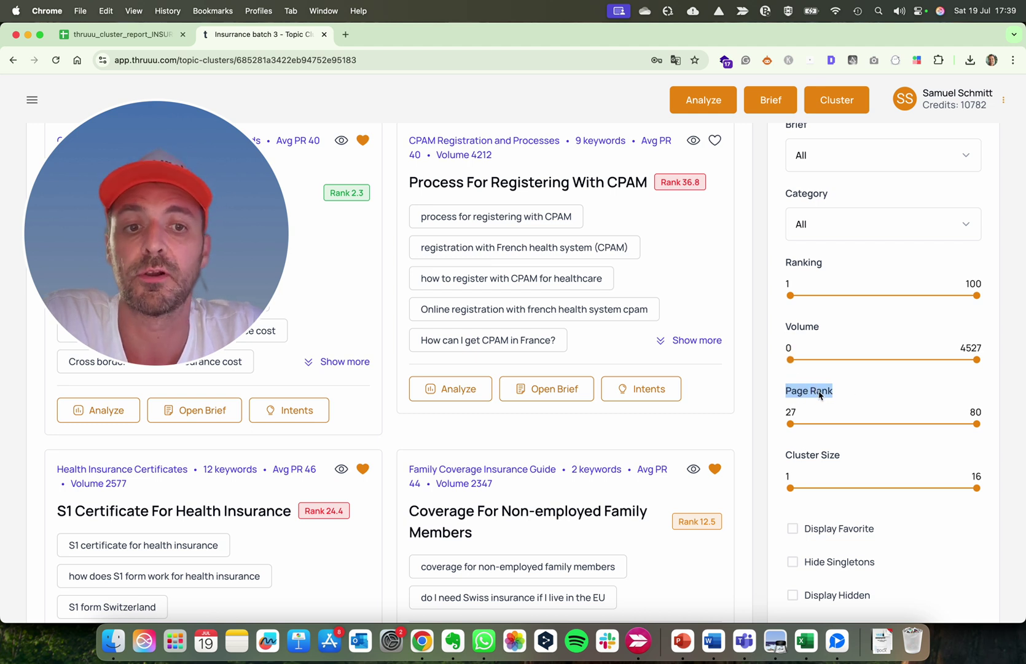
click(807, 405)
drag(977, 424, 1001, 421)
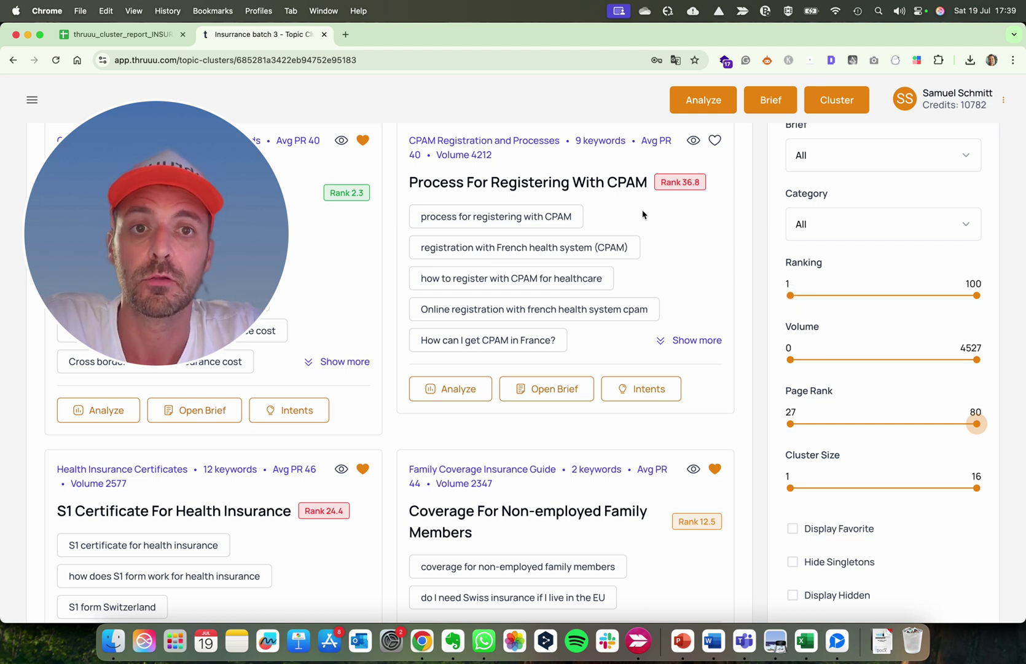
Filter the clusters to ranking 23–100, volume 3157–4527 and page rank 27–43, and mark the "Process For Registering With CPAM" topic as a favorite
scroll(645, 216, up, 2)
drag(791, 349, 831, 349)
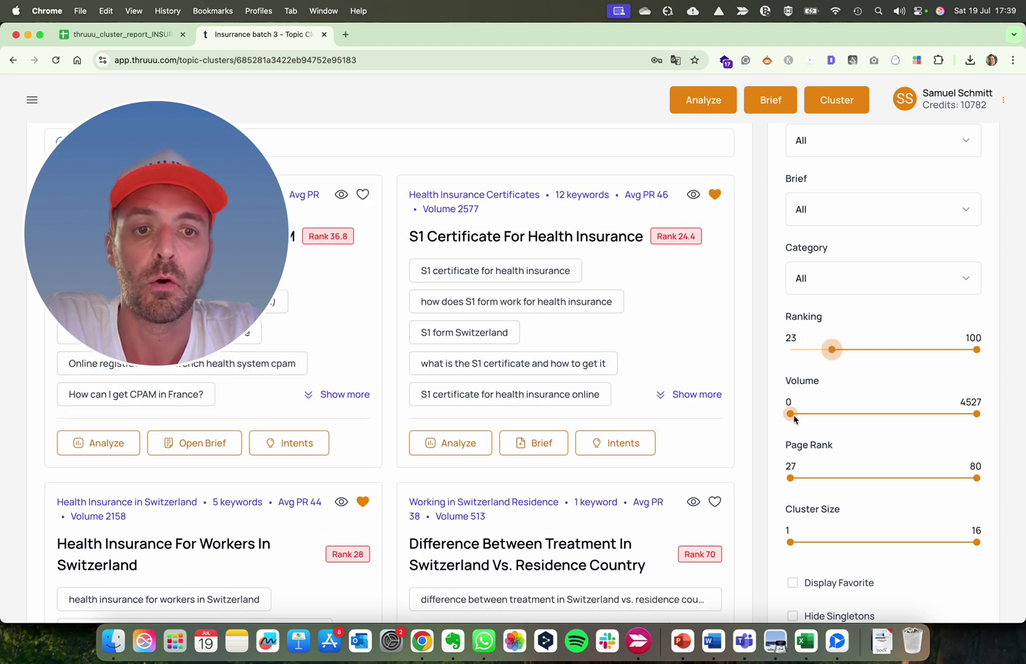
drag(791, 413, 920, 413)
drag(977, 478, 848, 487)
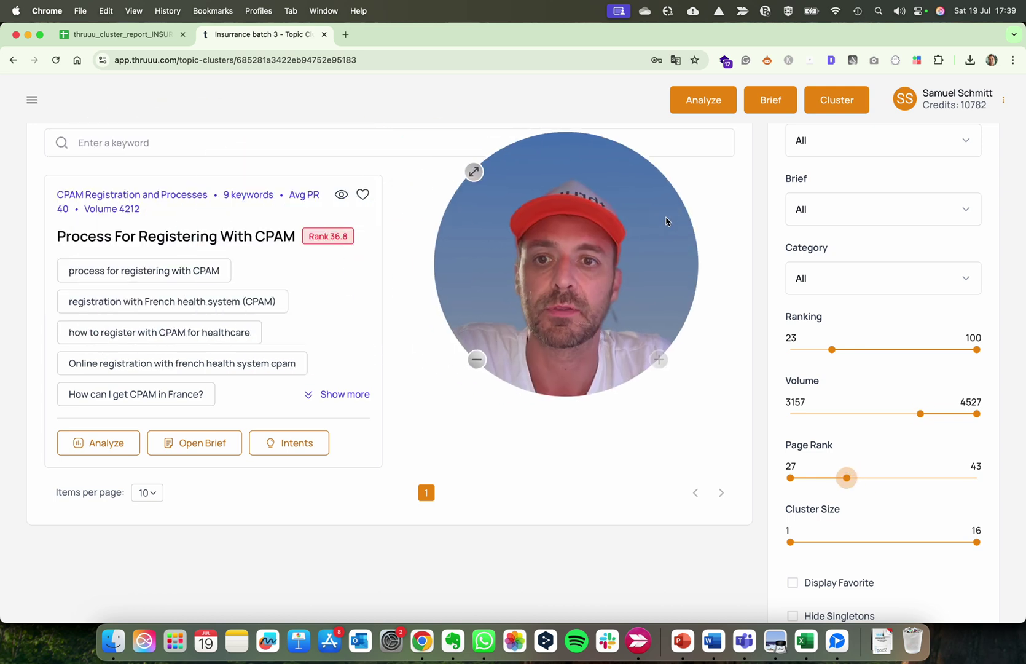
click(366, 193)
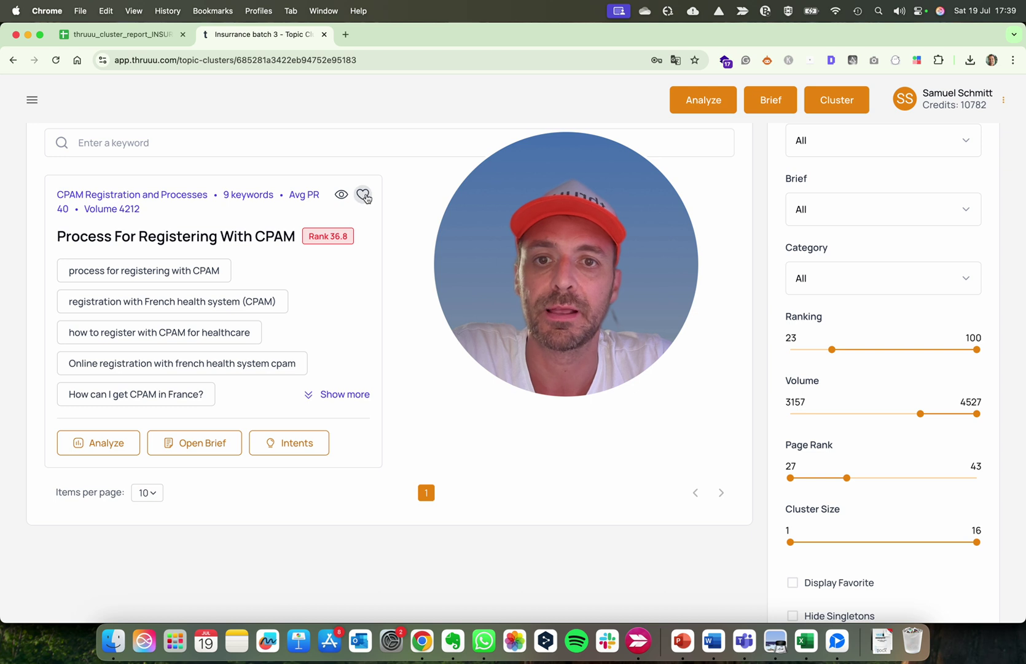
mouse_move(624, 224)
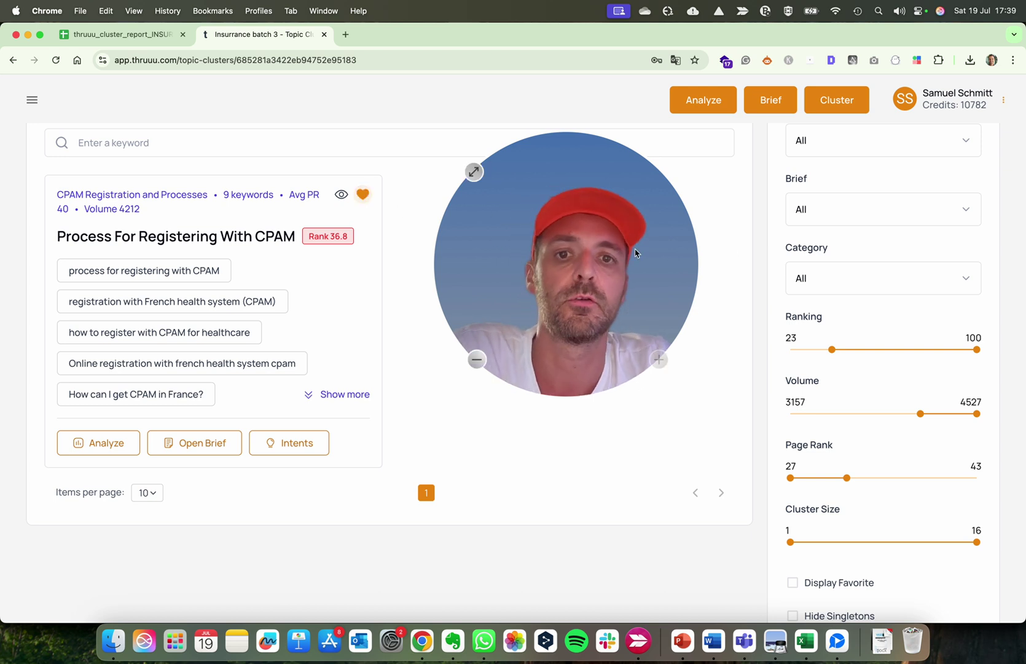
Lower the minimum ranking to 1 and minimum volume to 28, and display only the favorite clusters
click(782, 347)
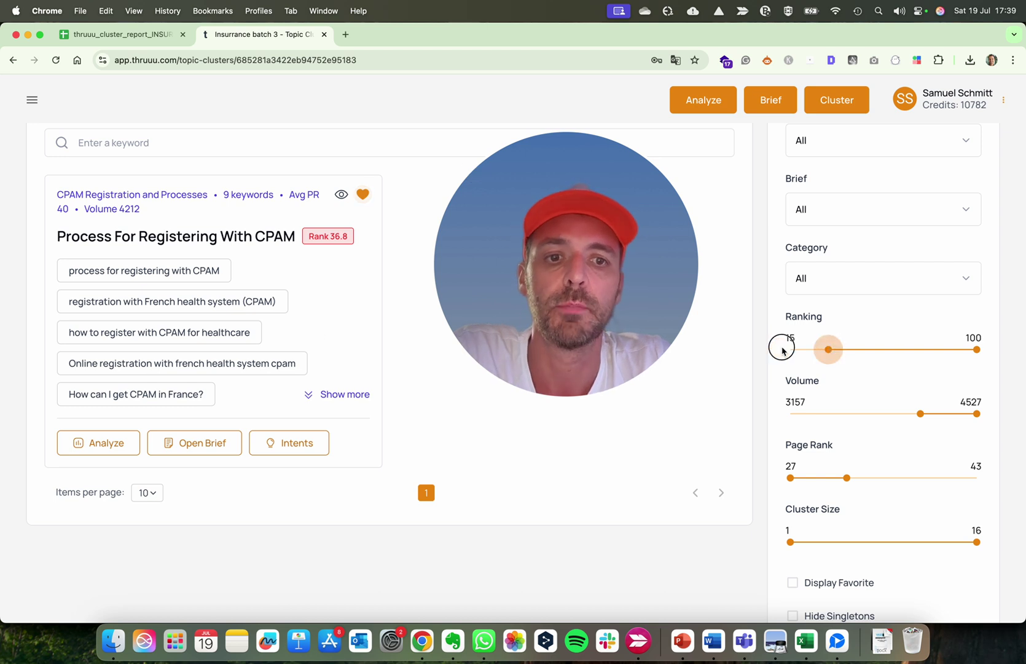
drag(920, 415, 794, 413)
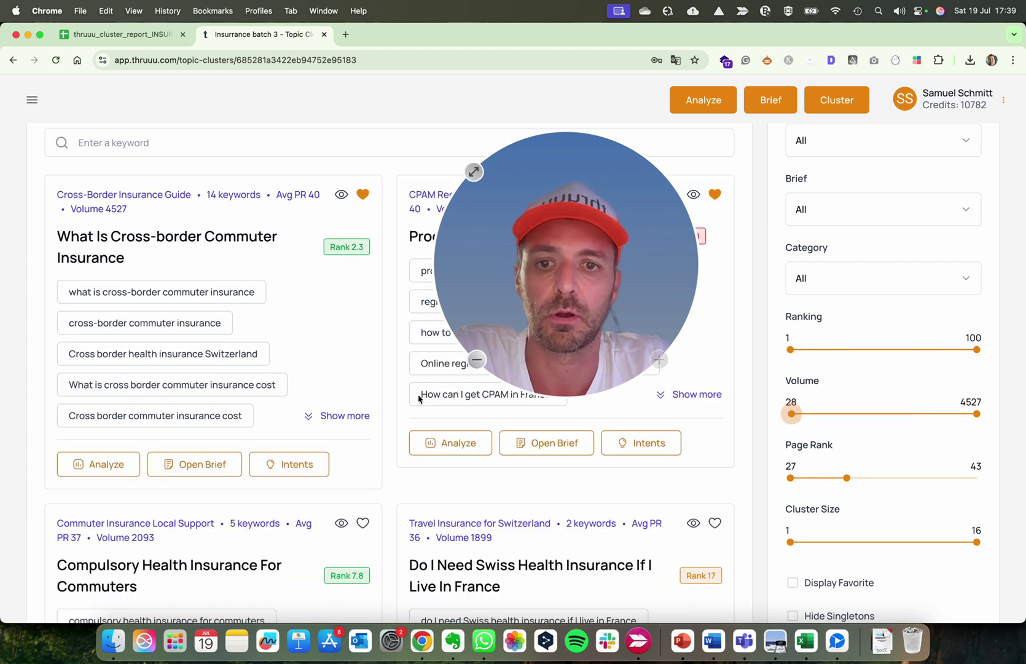
scroll(430, 396, down, 5)
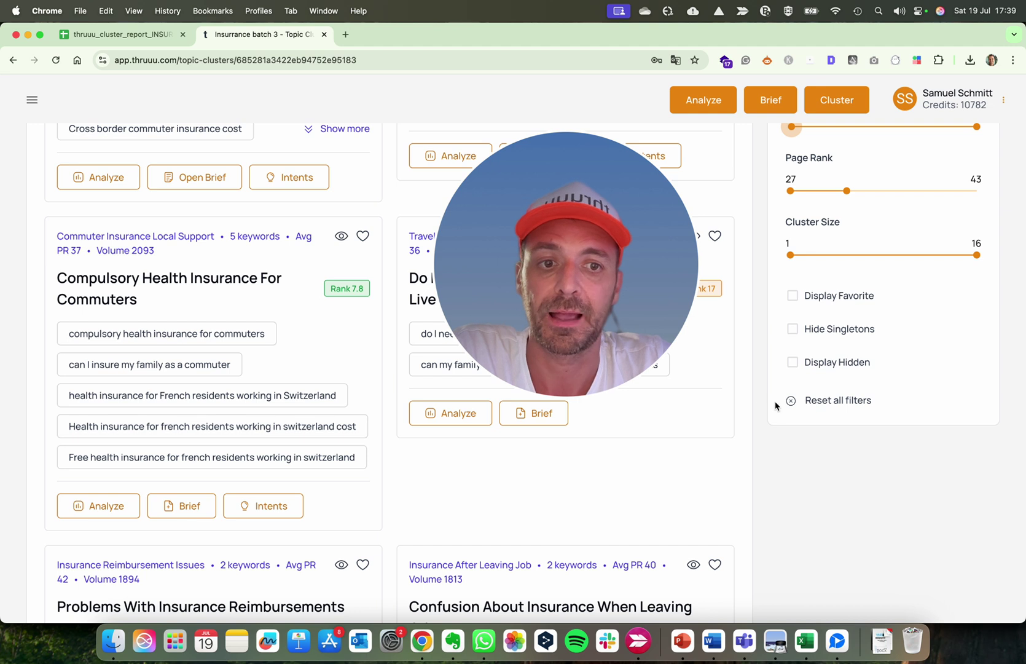
click(792, 295)
scroll(409, 321, up, 4)
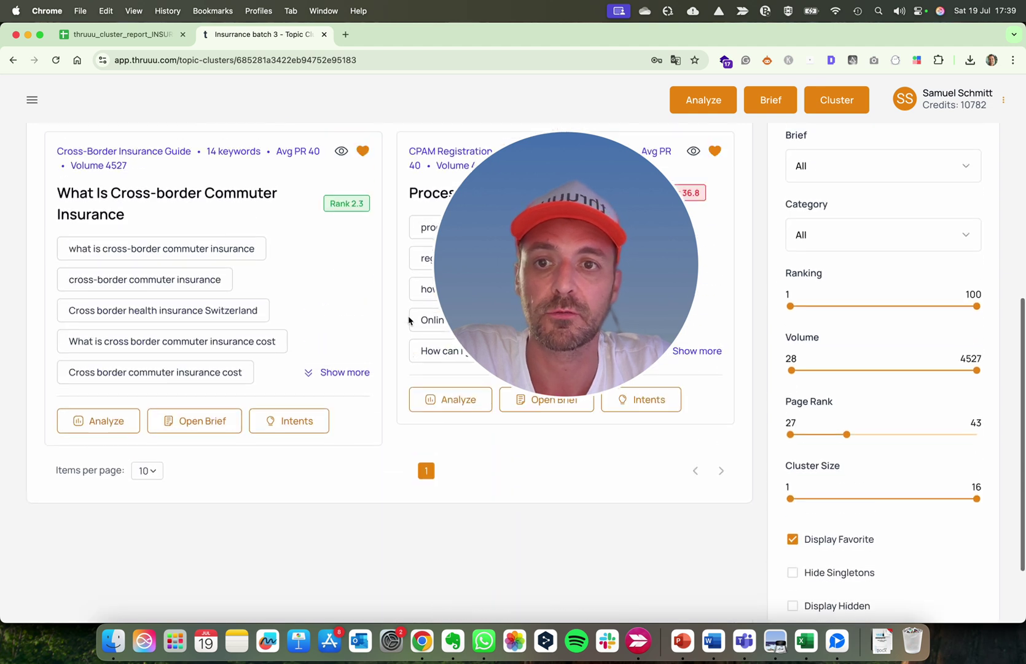
drag(538, 240, 829, 261)
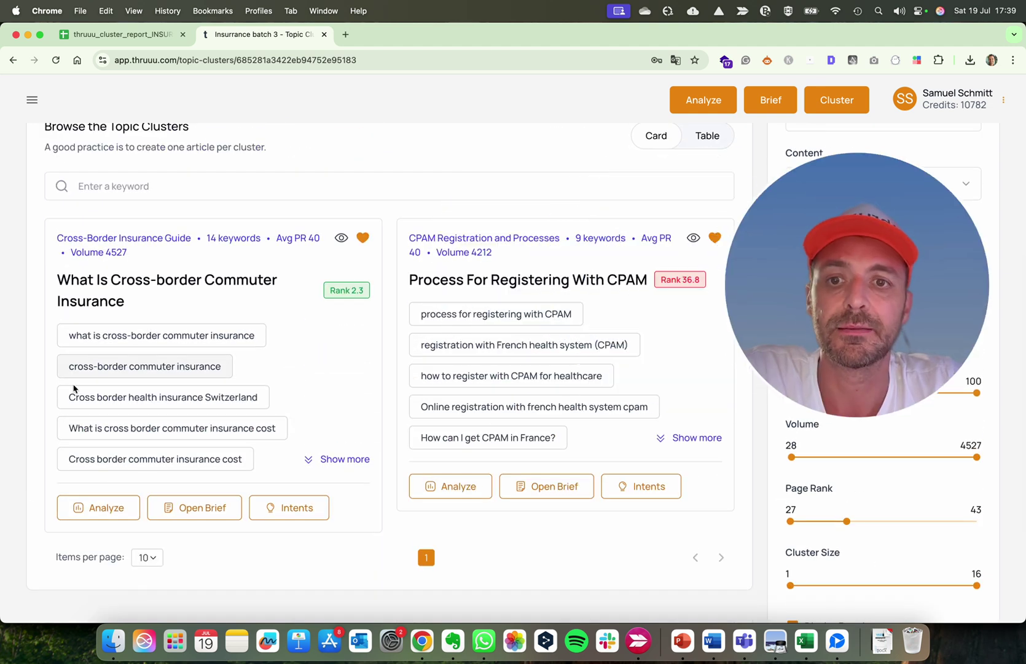
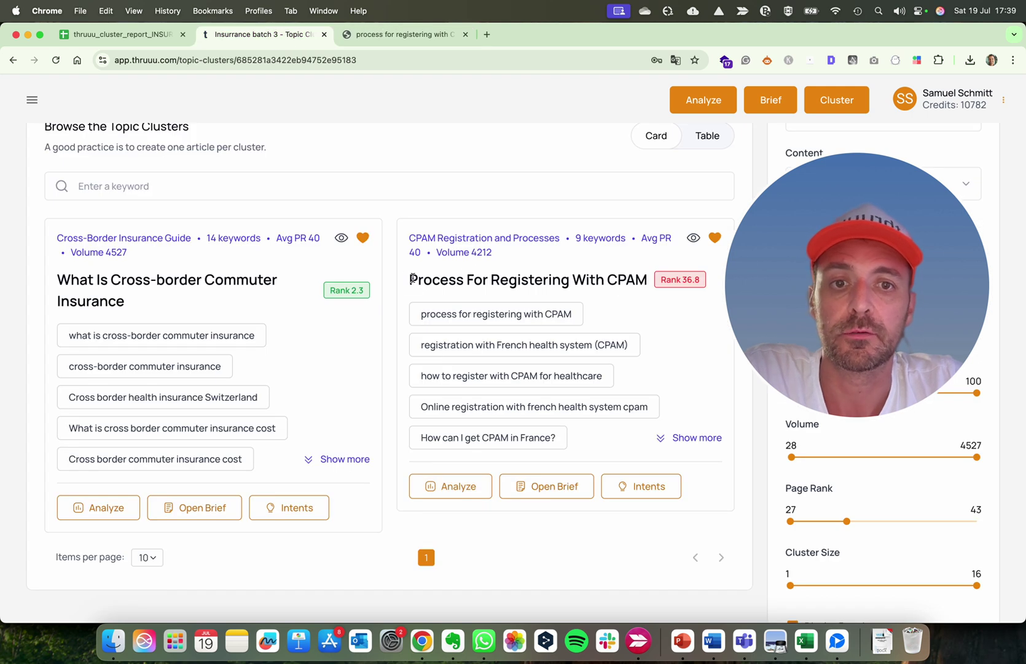
Compare the keyword counts of the "Process For Registering With CPAM" and "What Is Cross-border Commuter Insurance" topics
drag(411, 278, 475, 280)
drag(576, 238, 631, 241)
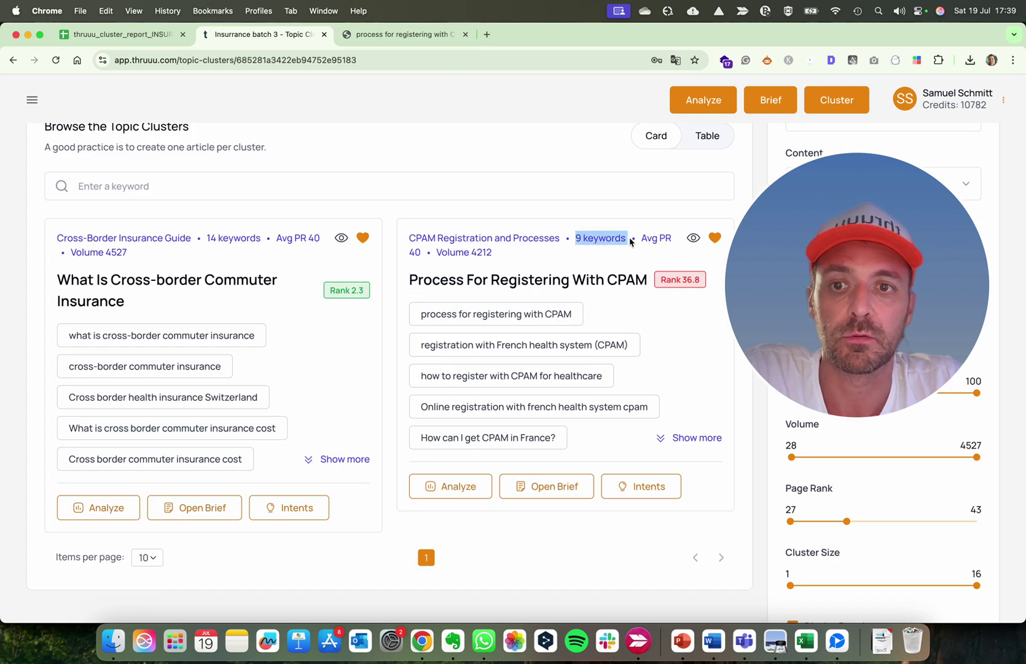
drag(208, 237, 249, 238)
click(581, 234)
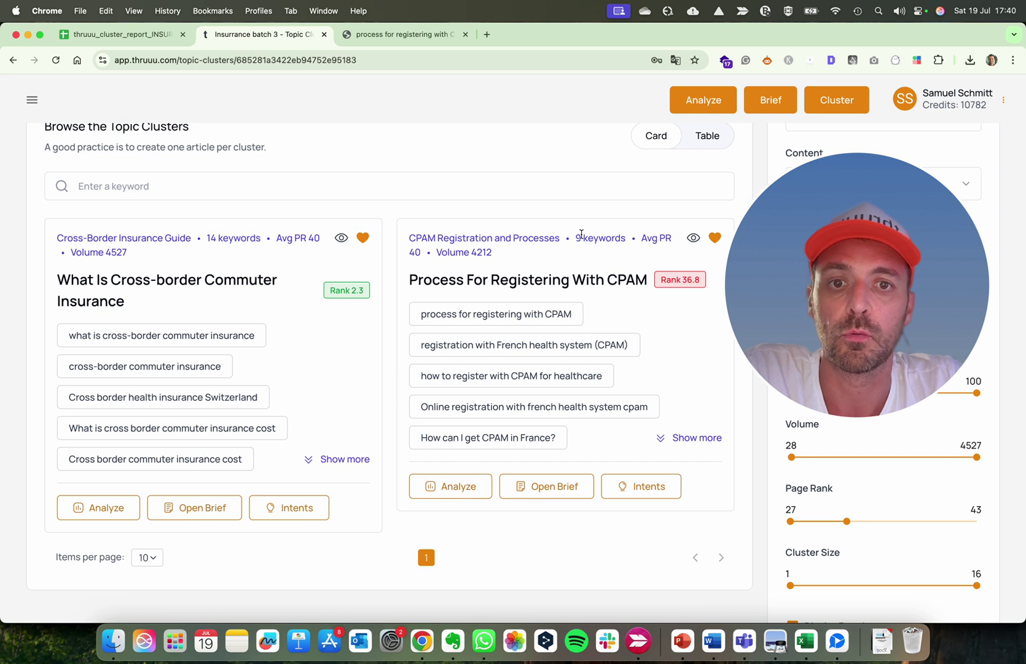
Show the already opened analysis of the "process for registering with CPAM" cluster and review its insights and most visible pages
click(371, 36)
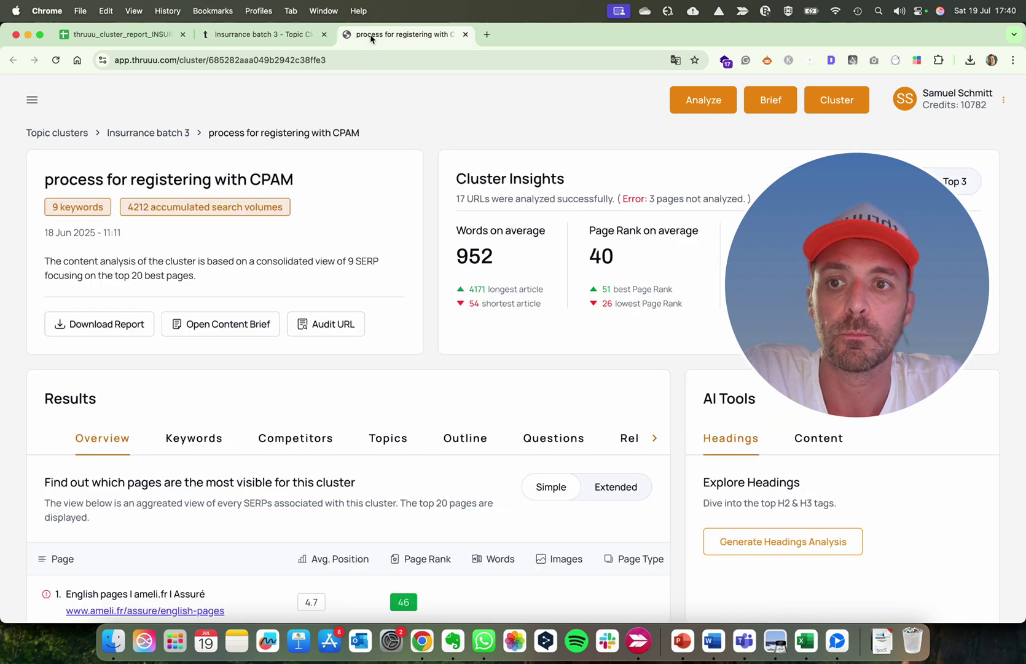
scroll(329, 239, down, 5)
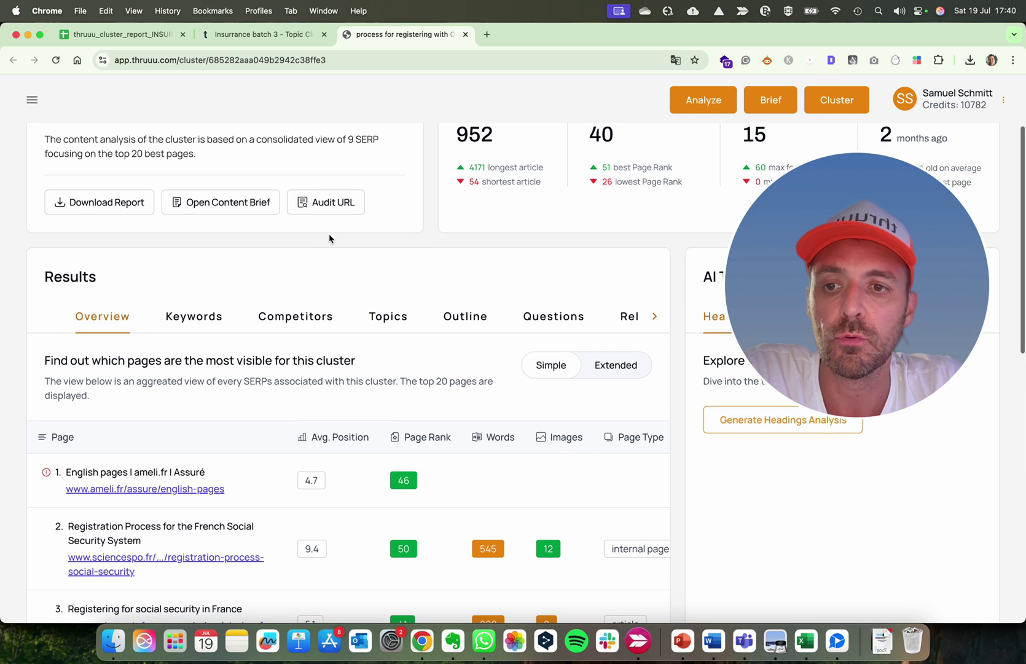
scroll(285, 243, up, 5)
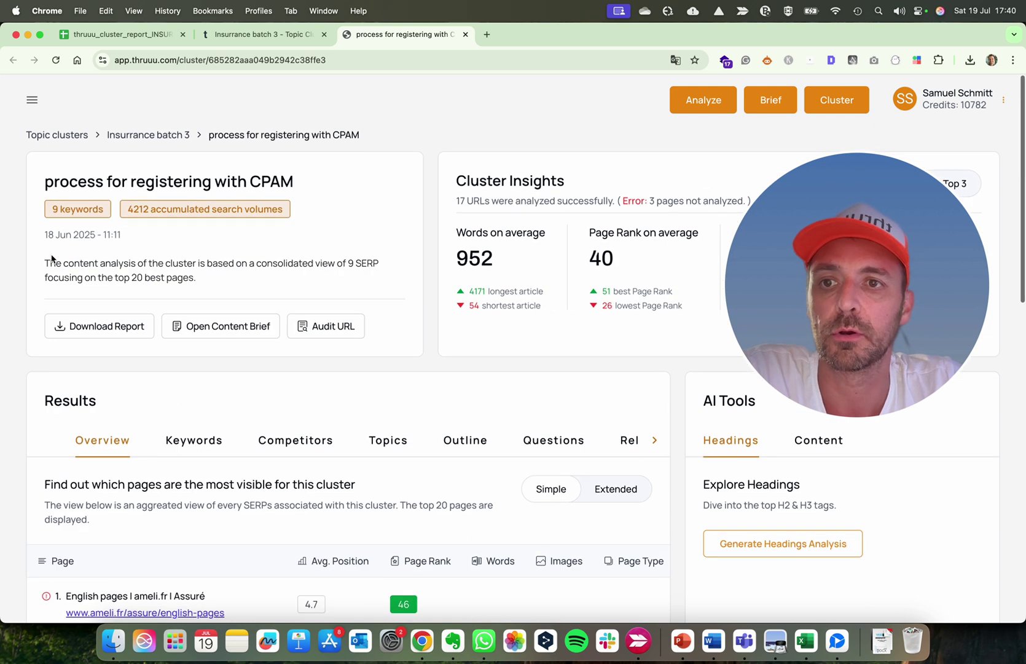
scroll(346, 372, down, 9)
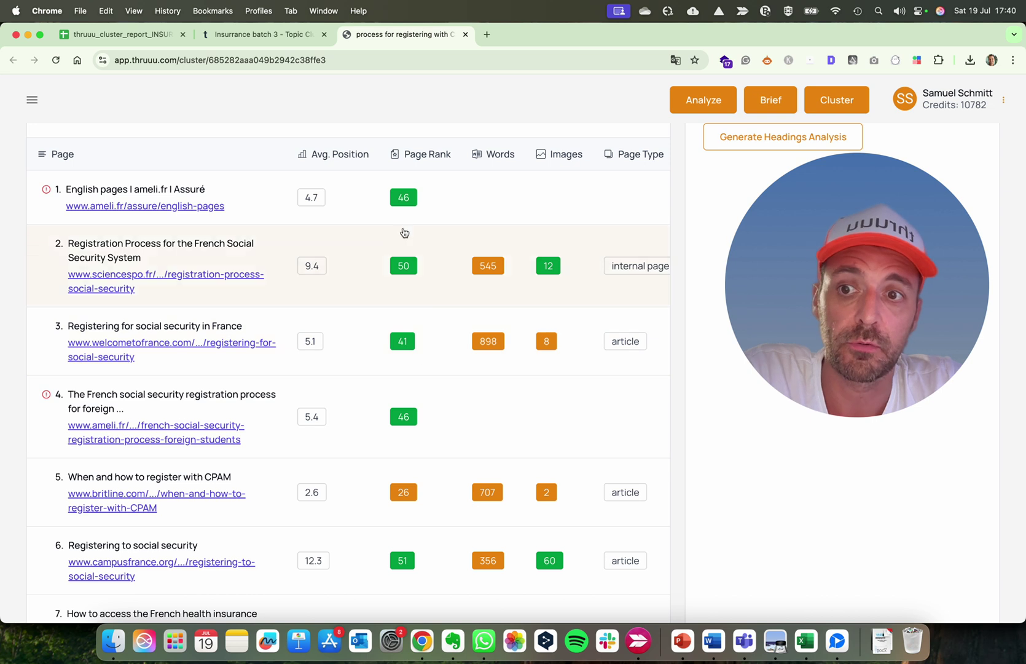
scroll(241, 191, up, 2)
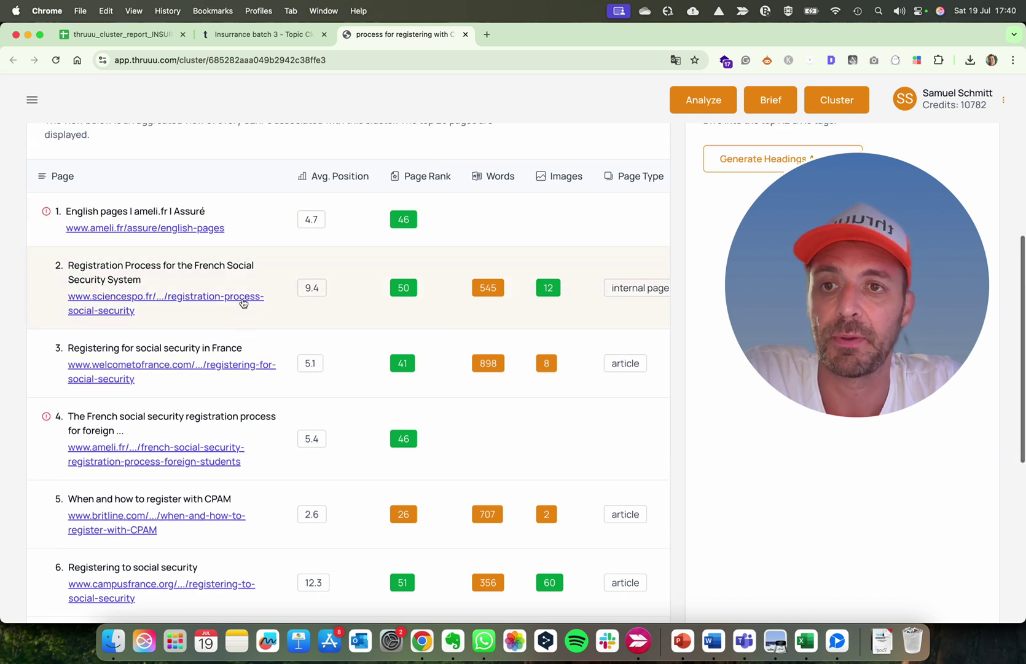
scroll(244, 303, up, 7)
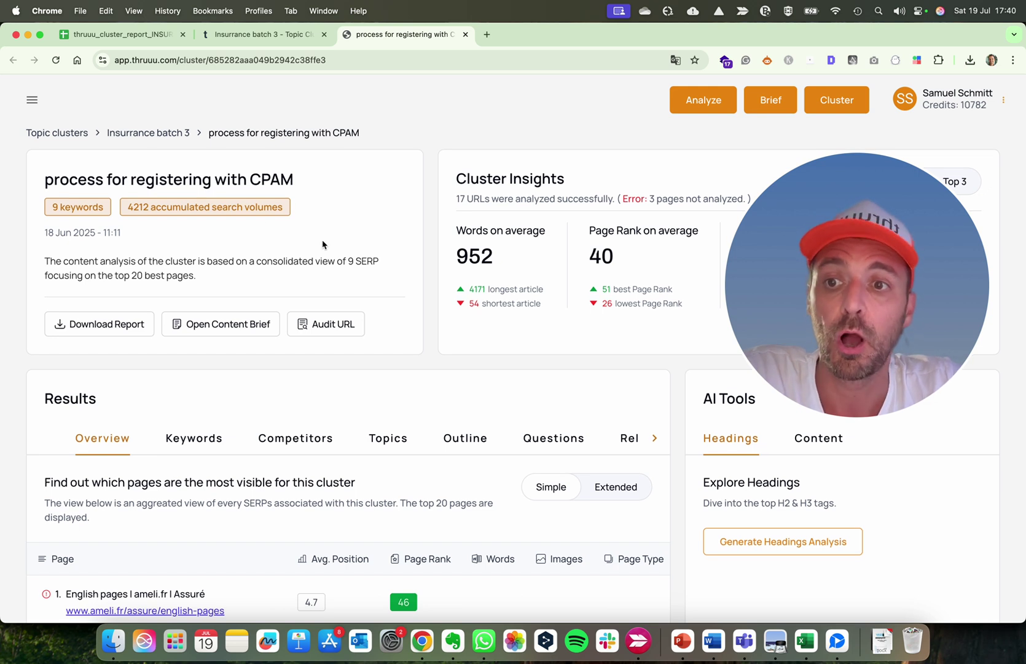
scroll(322, 244, down, 8)
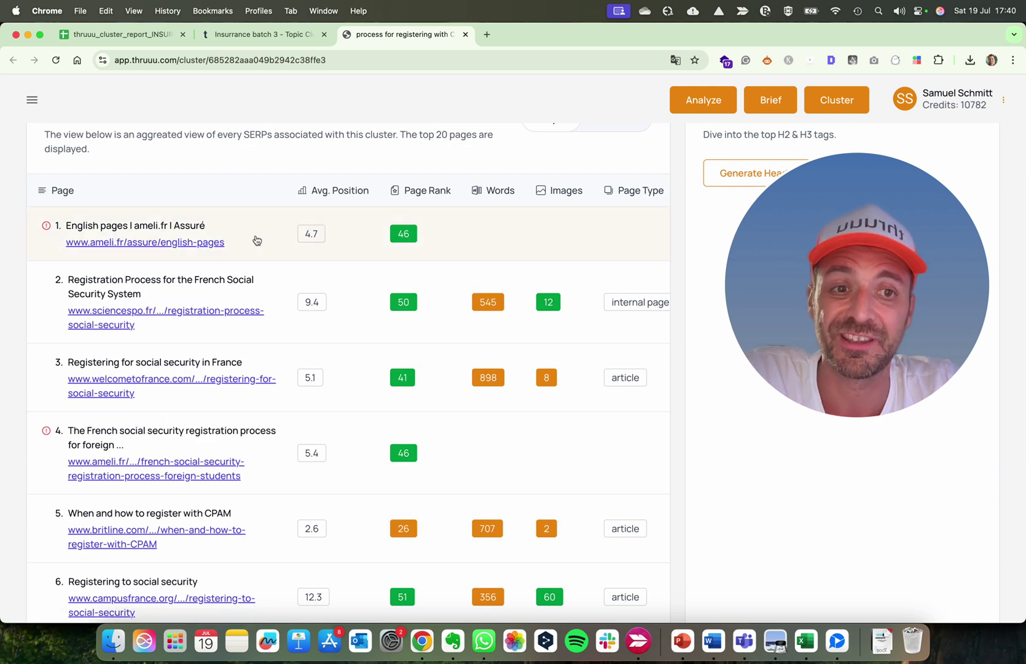
scroll(269, 263, up, 2)
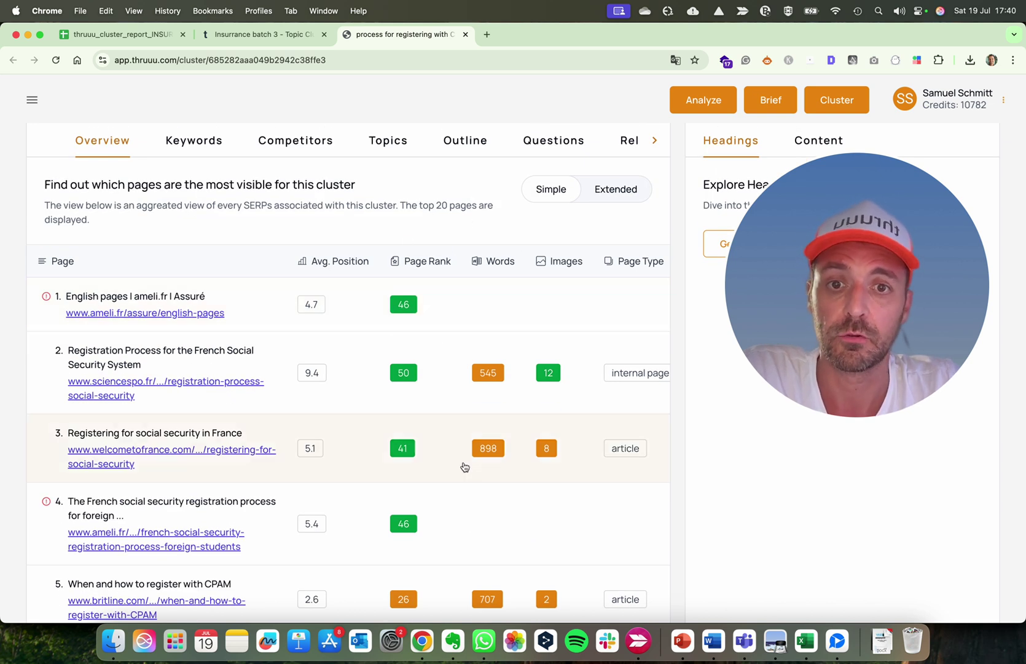
Inspect the meta title, meta description, headings and frequent terms of the first-ranked ameli.fr page, then close its details
click(261, 309)
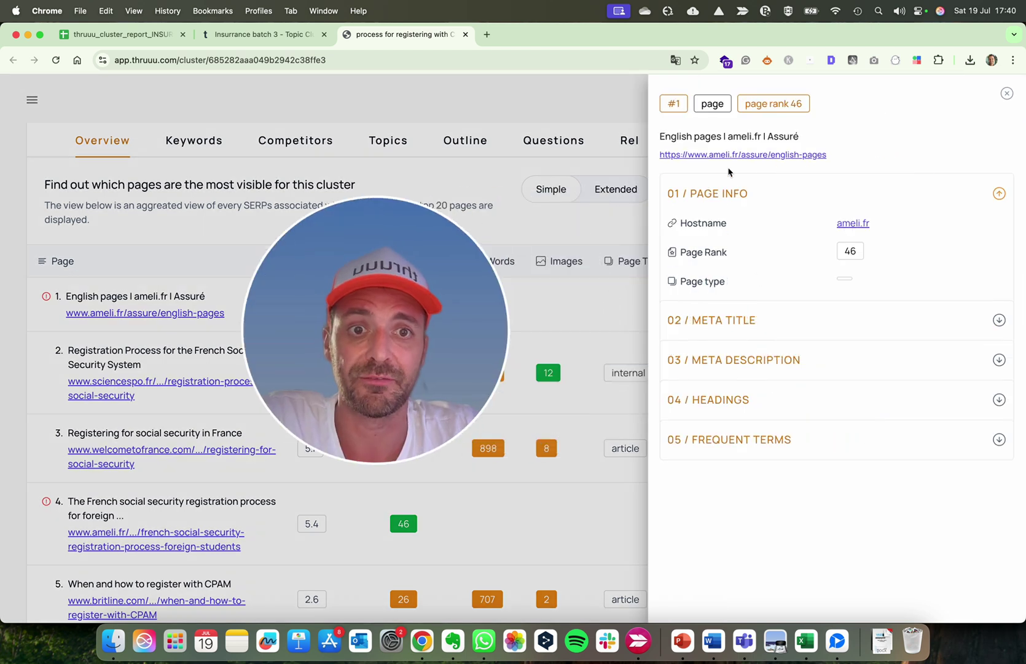
click(730, 321)
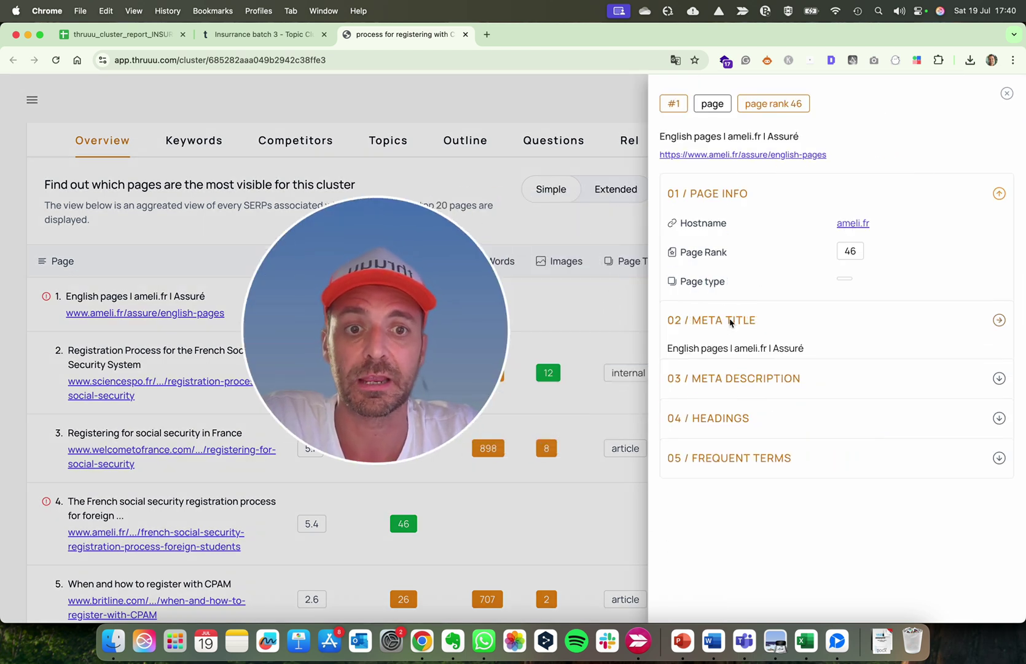
click(768, 394)
click(747, 438)
click(734, 526)
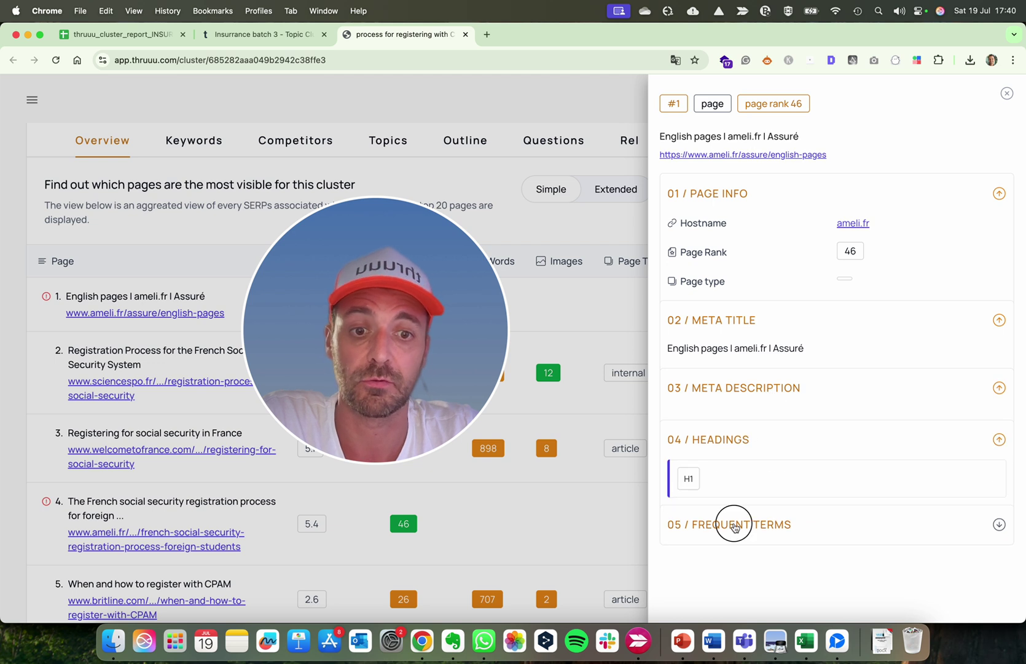
click(596, 319)
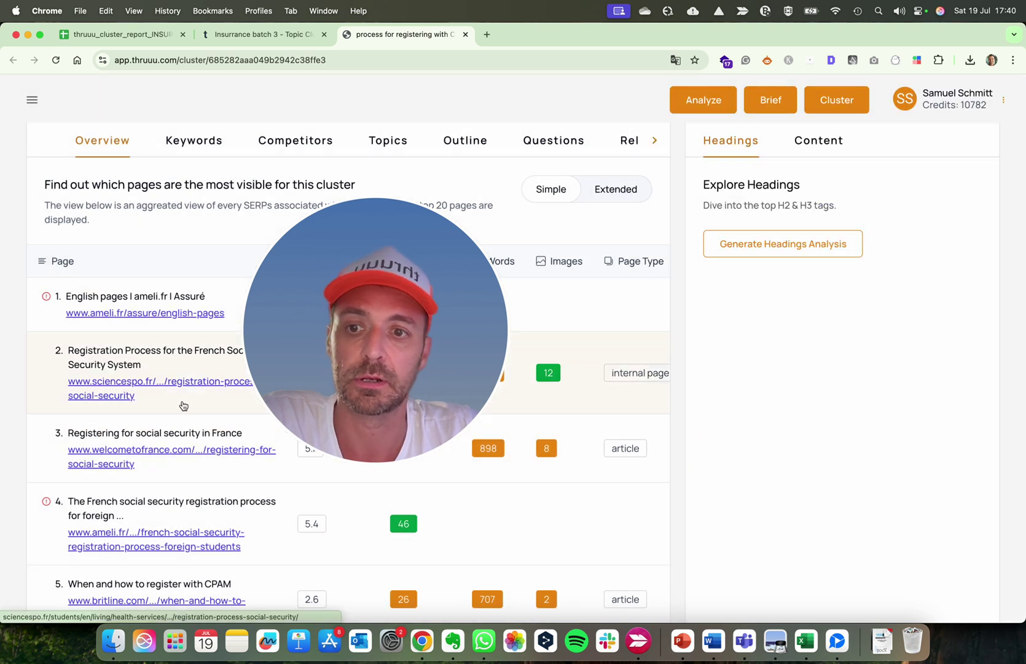
Inspect the page info and meta description of the second-ranked sciencespo.fr page and close its details
click(182, 404)
click(735, 505)
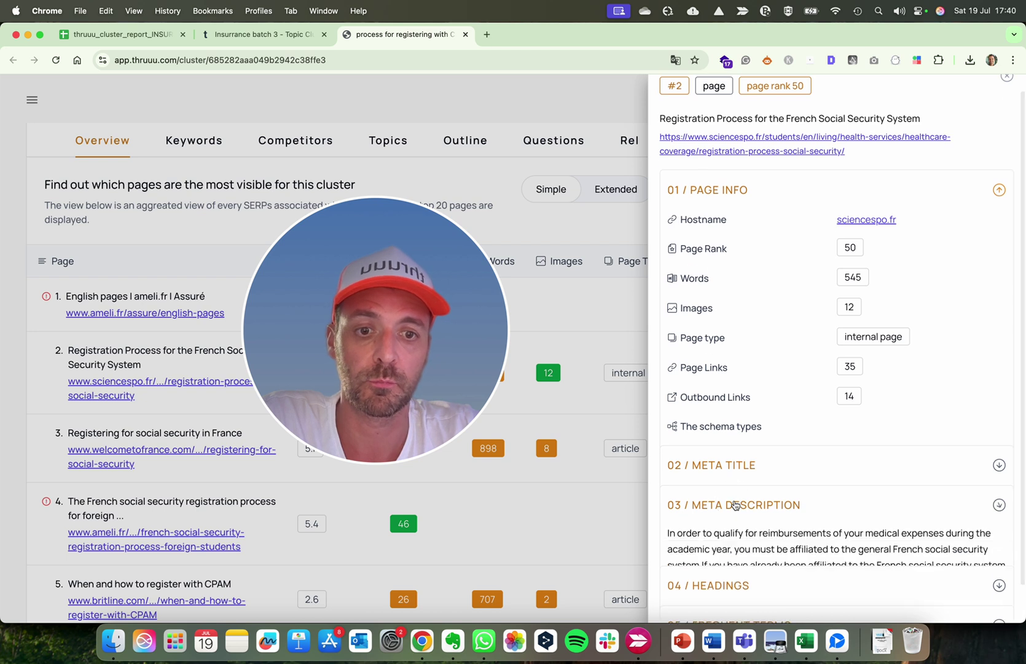
click(762, 413)
drag(485, 246, 606, 244)
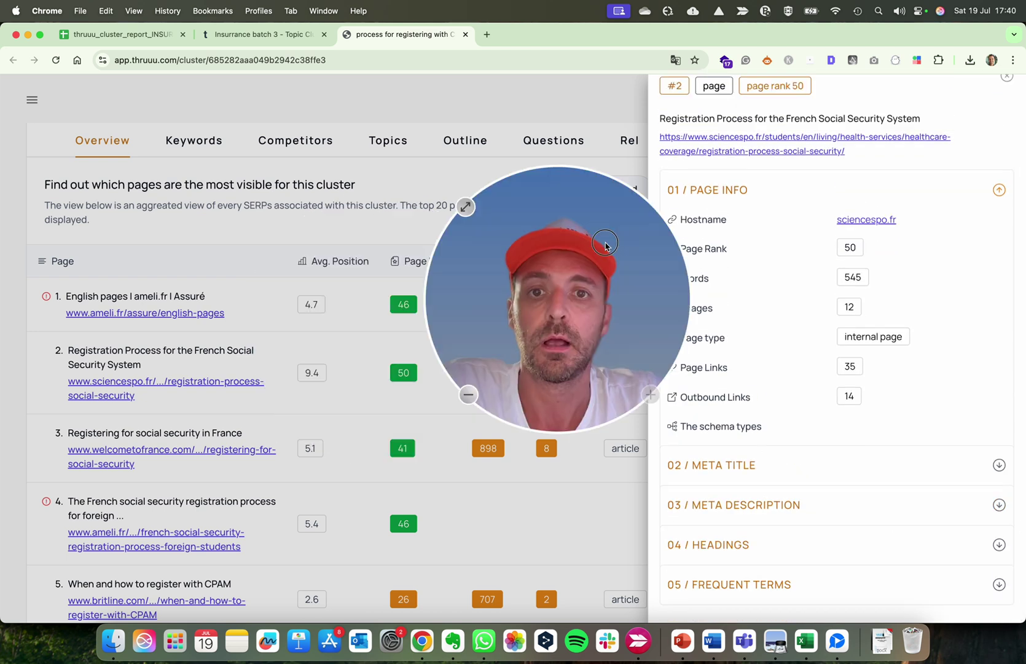
click(486, 222)
scroll(488, 226, up, 4)
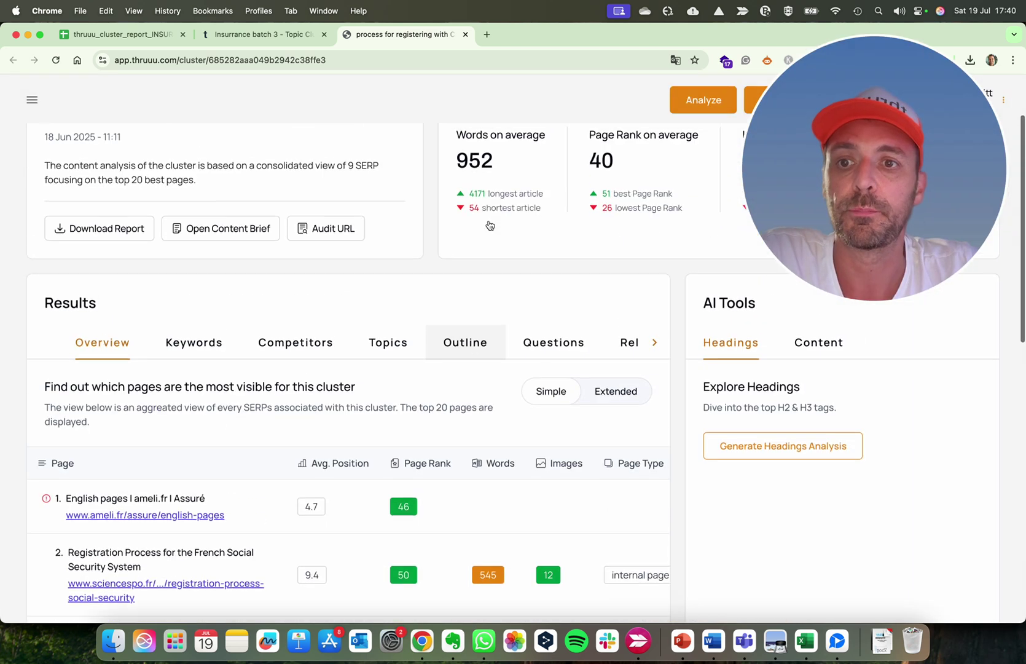
scroll(489, 225, down, 2)
click(186, 286)
scroll(377, 301, down, 4)
drag(266, 275, 400, 320)
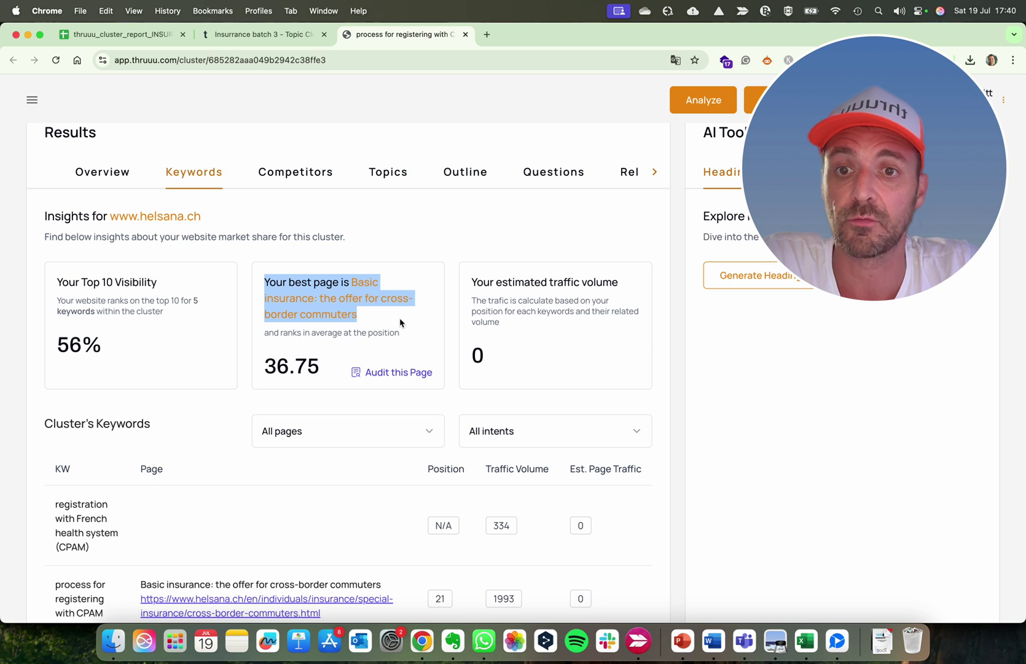
scroll(400, 322, down, 6)
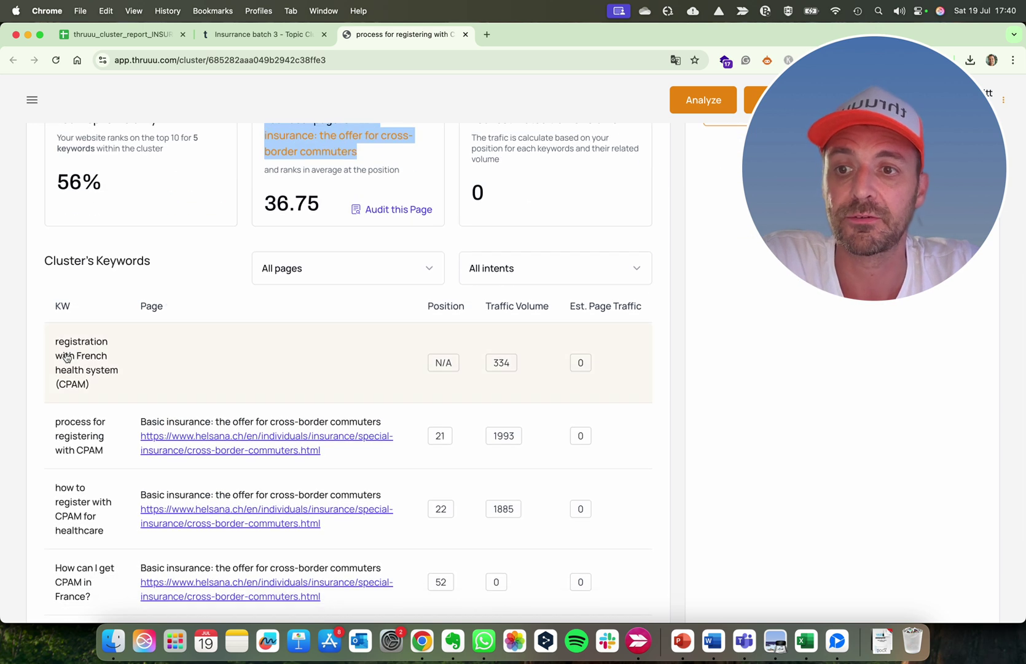
scroll(105, 502, down, 4)
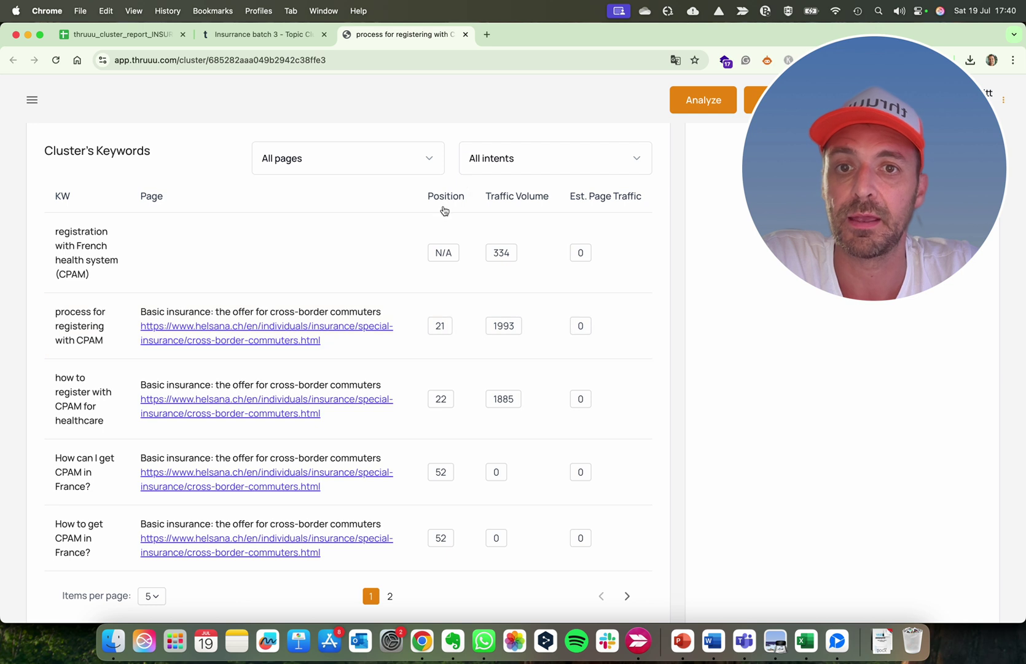
scroll(437, 430, up, 5)
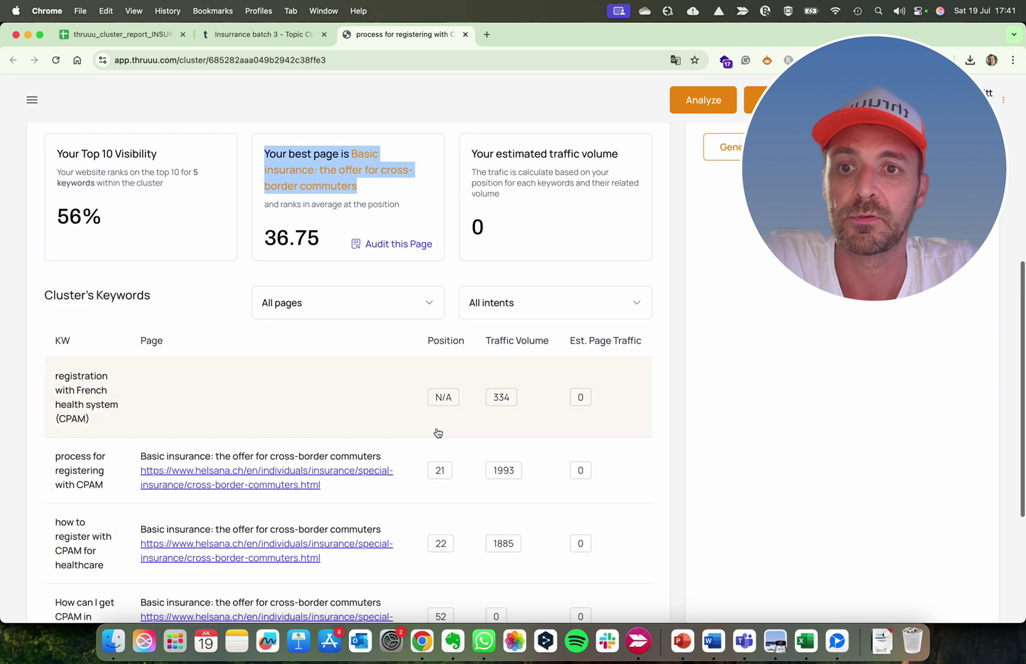
Re-examine the website's top 10 visibility and the best-page insight for this cluster
click(369, 193)
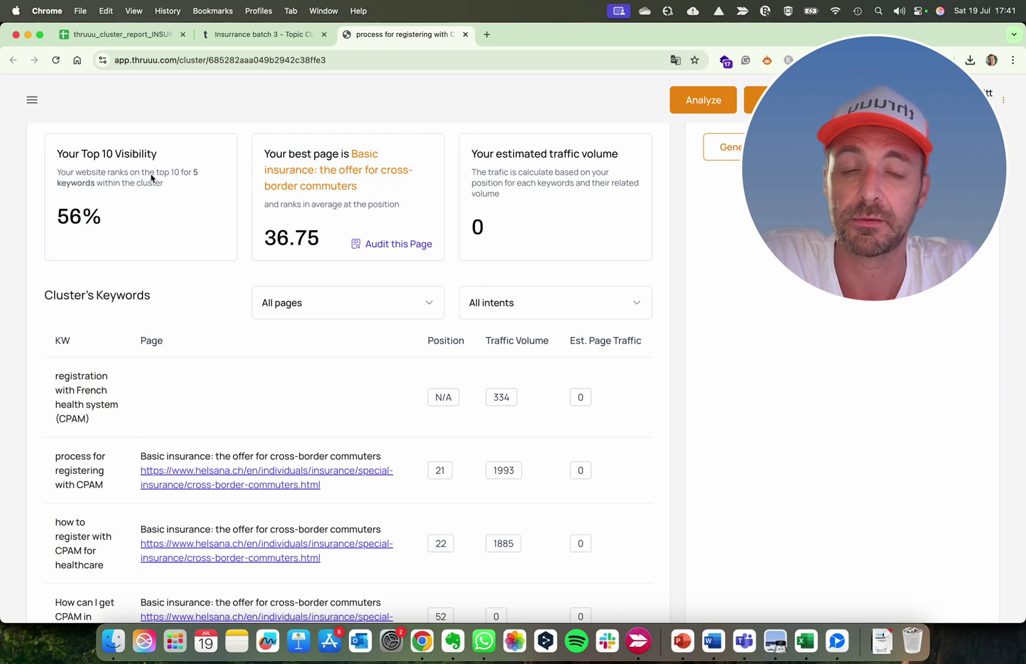
scroll(317, 290, up, 4)
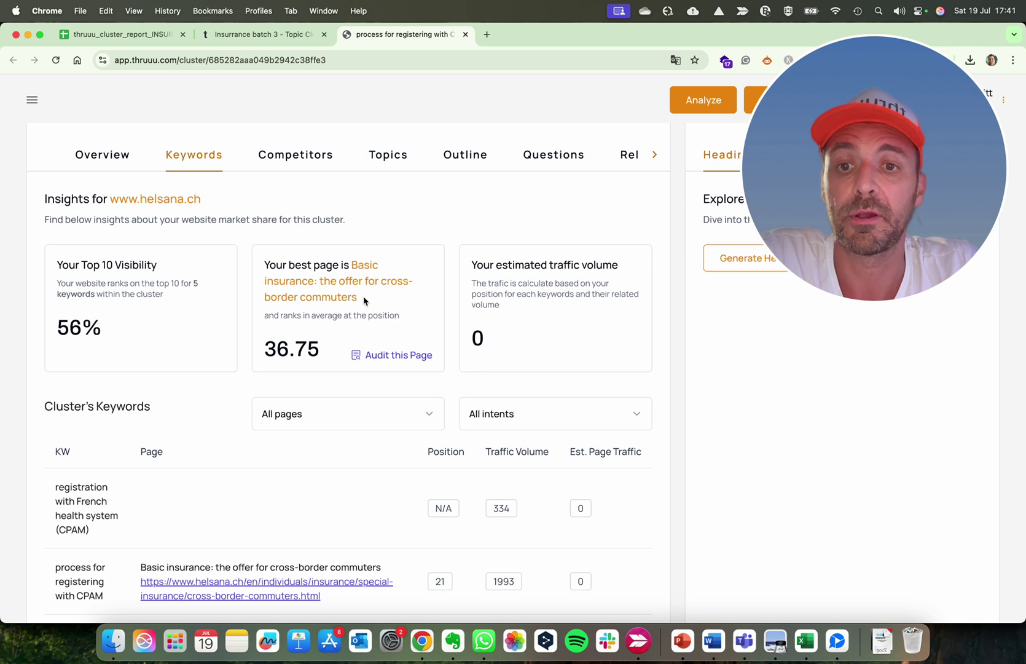
drag(364, 300, 353, 267)
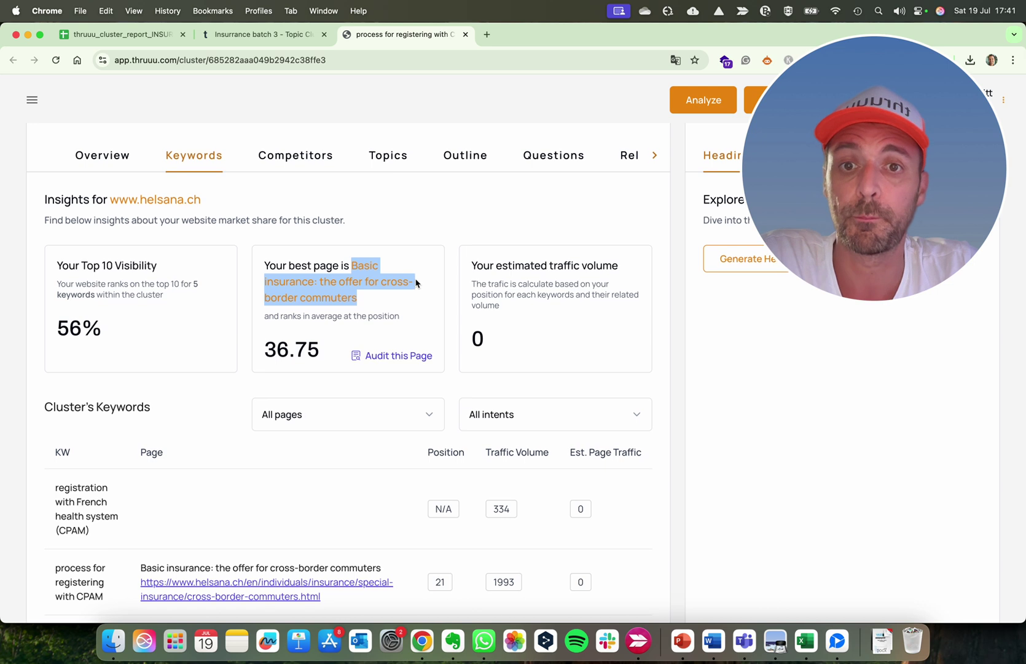
scroll(349, 293, up, 2)
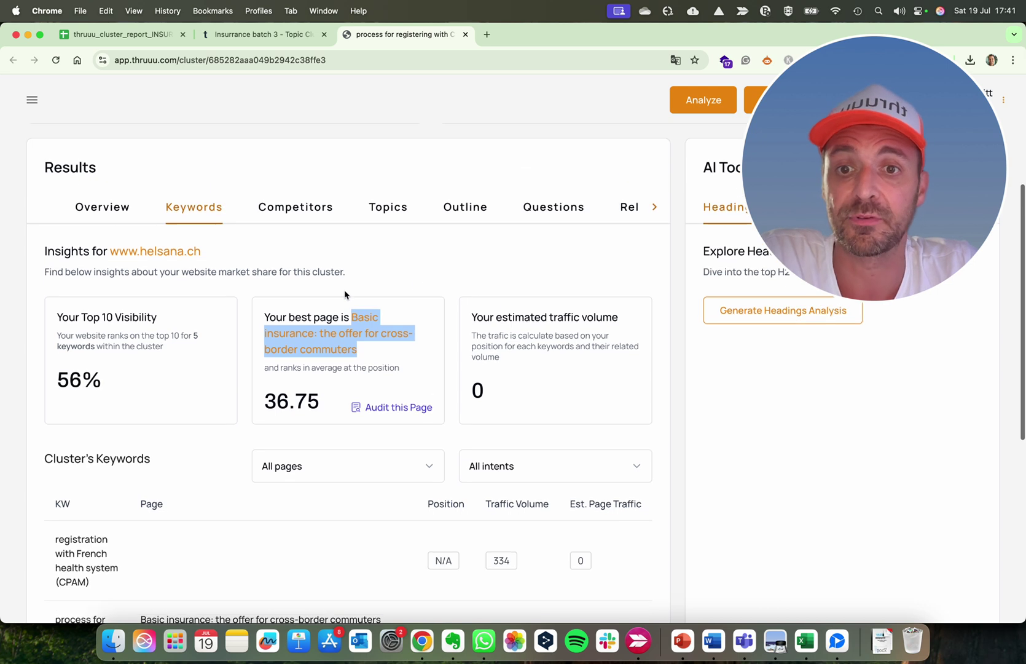
click(381, 356)
scroll(381, 345, up, 2)
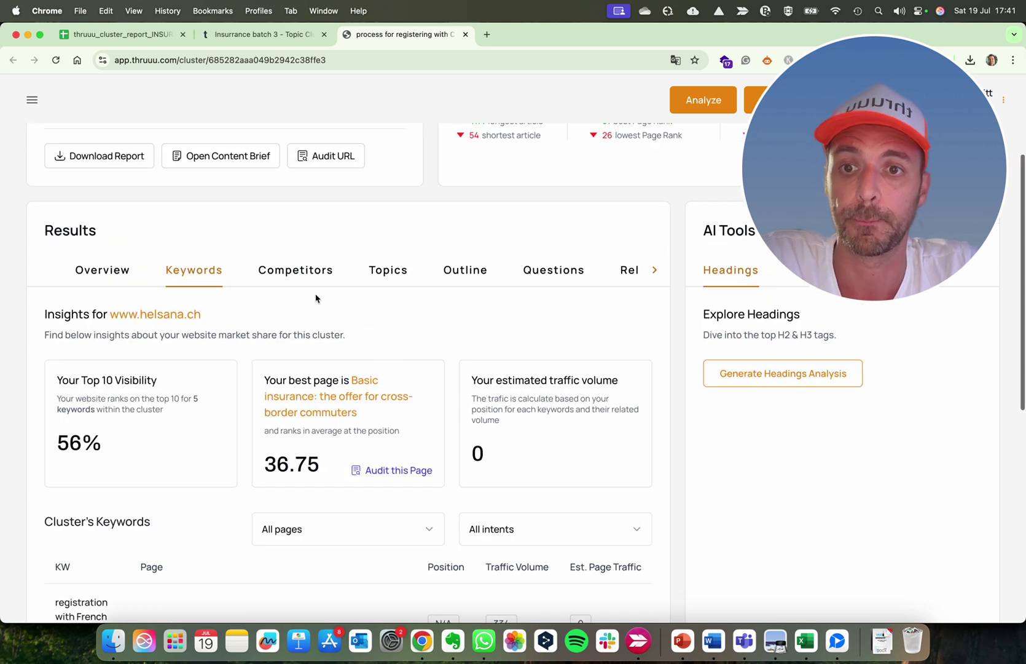
Review the cluster's top topics and the topics unique to the top 3 pages, and display the page outlines
click(384, 272)
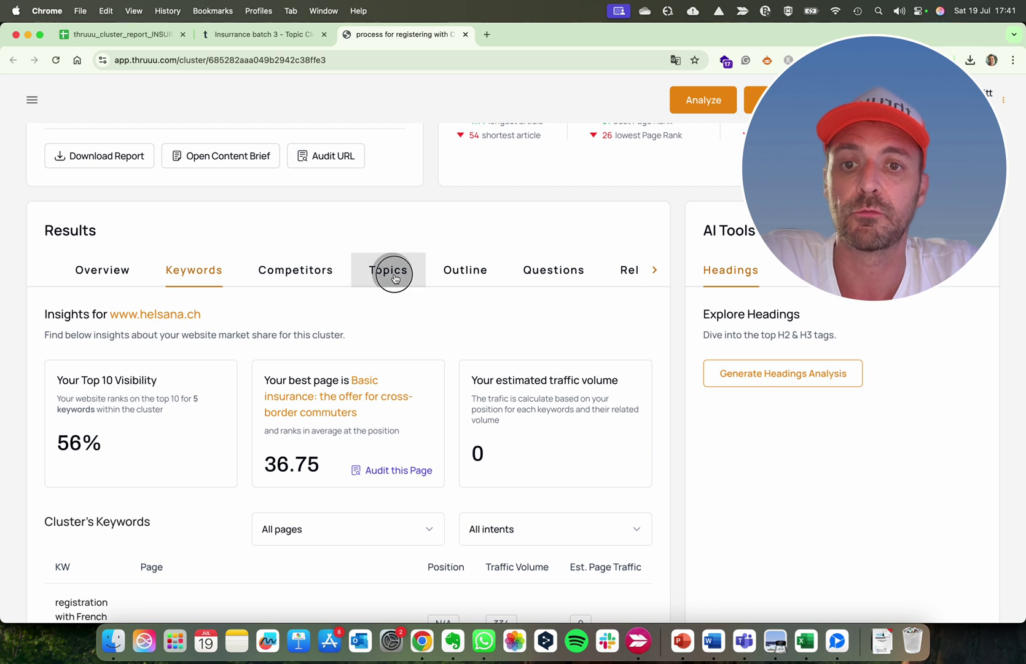
scroll(464, 466, down, 5)
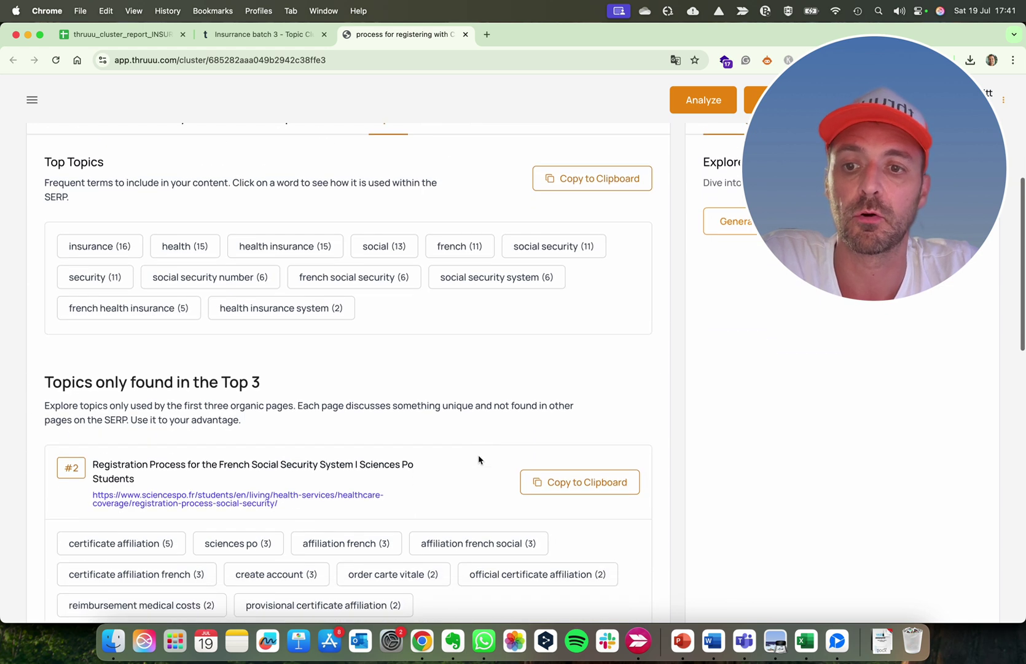
scroll(479, 459, up, 4)
click(465, 181)
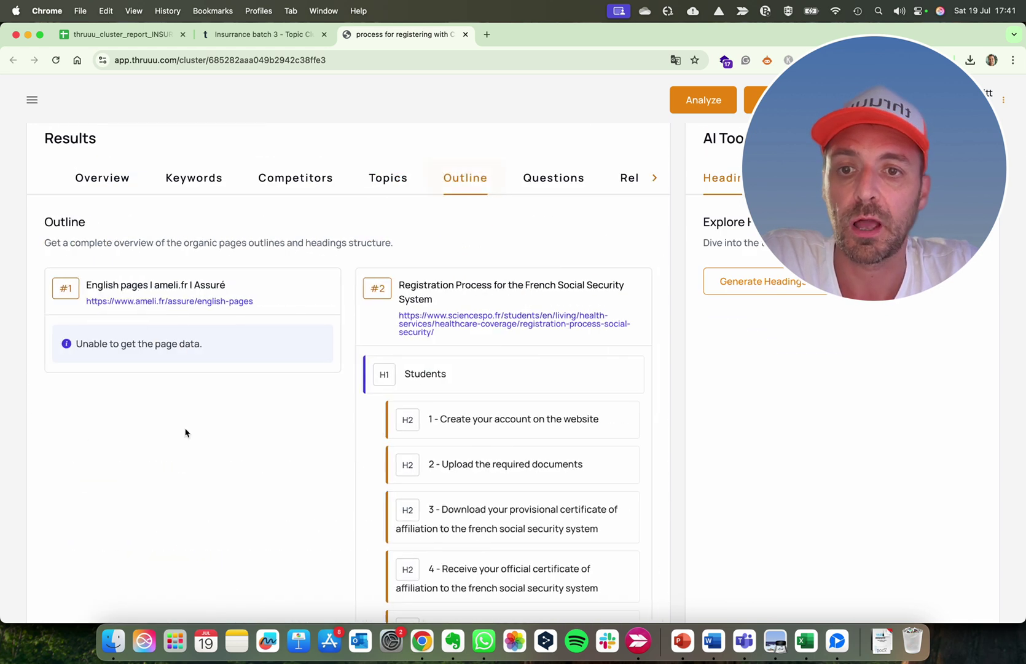
Review the cluster's People Also Asked questions and the questions used as H2 headings
click(553, 177)
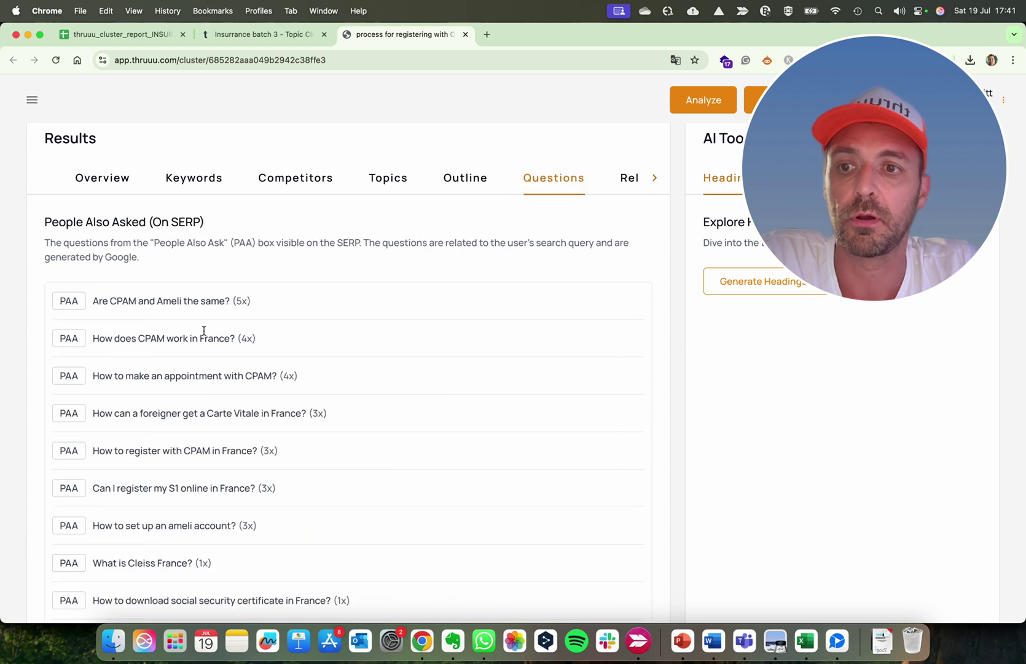
scroll(271, 401, down, 20)
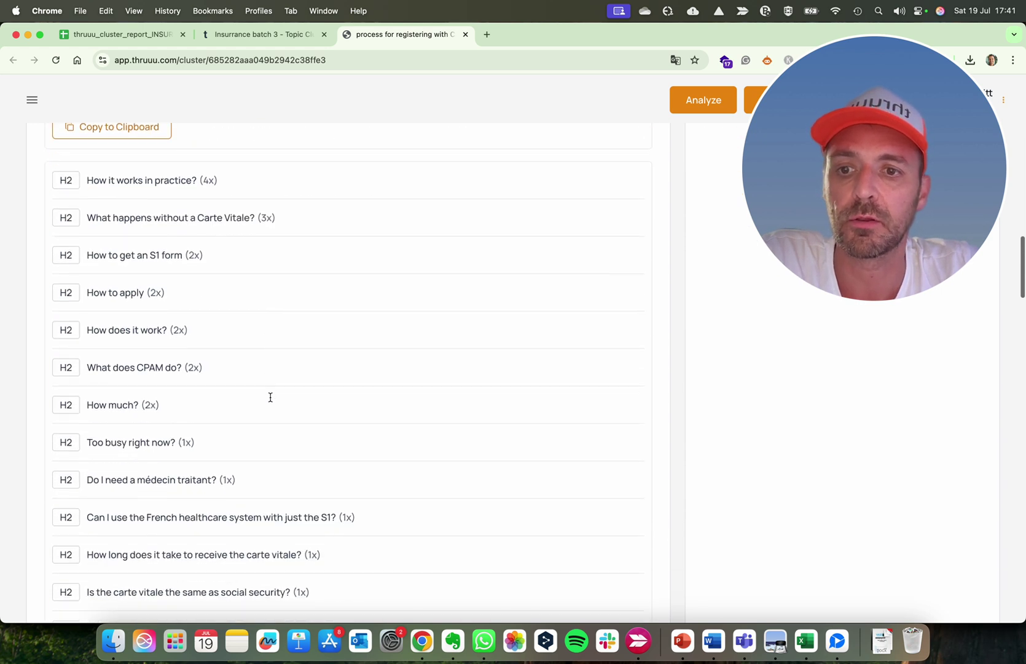
scroll(271, 401, up, 20)
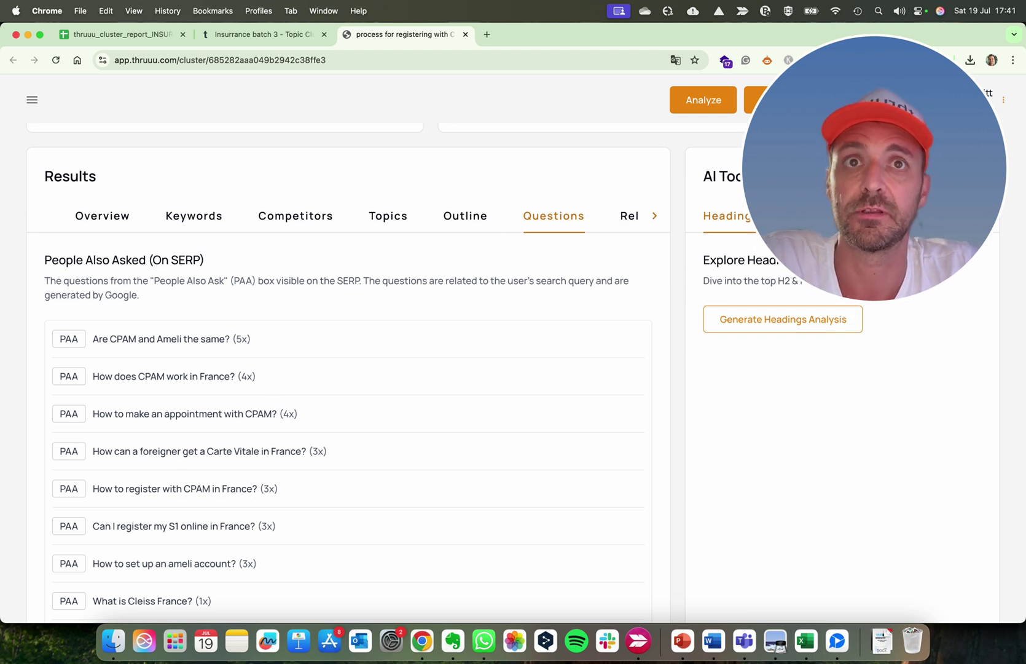
Return from the cluster analysis to the "Insurrance batch 3" topic clusters
scroll(135, 244, up, 3)
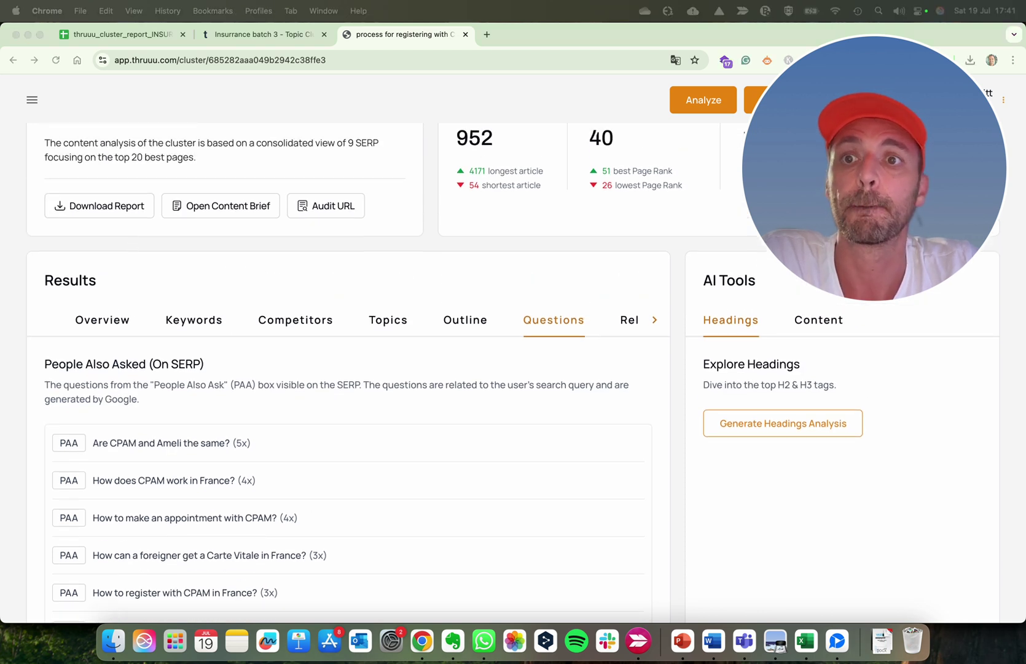
scroll(198, 214, up, 3)
click(154, 132)
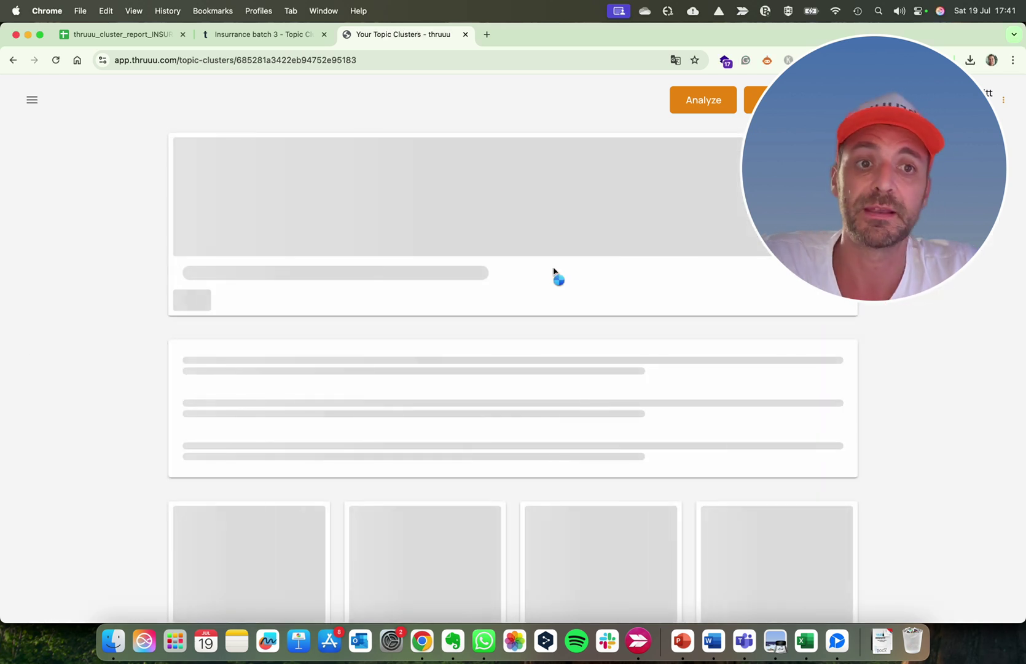
Download the "Insurrance batch 3" cluster report to the Downloads folder under its suggested file name
scroll(631, 252, down, 5)
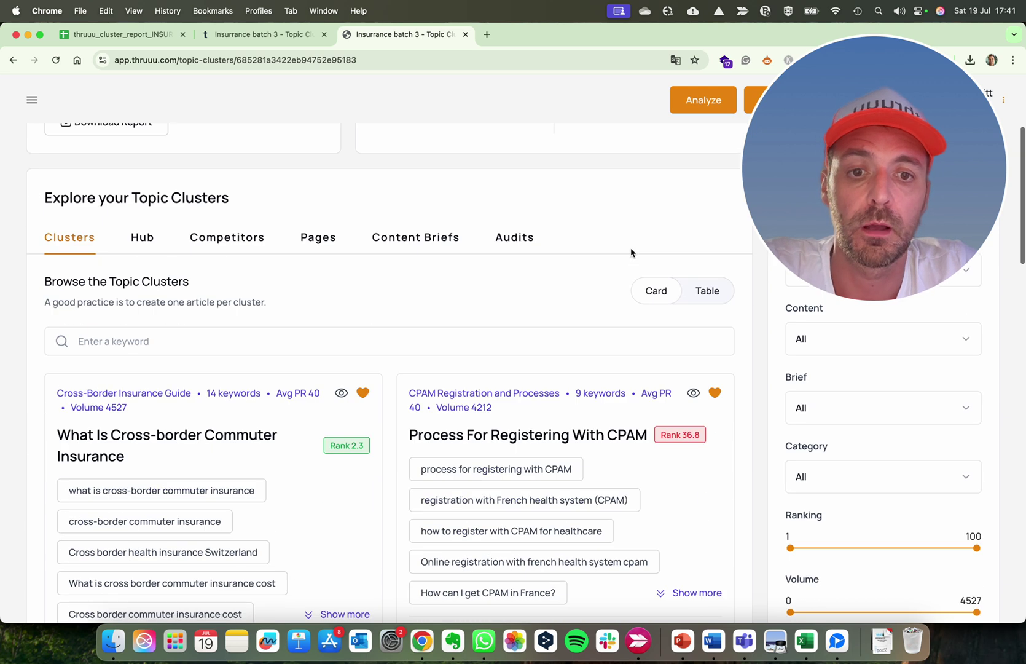
scroll(580, 224, down, 2)
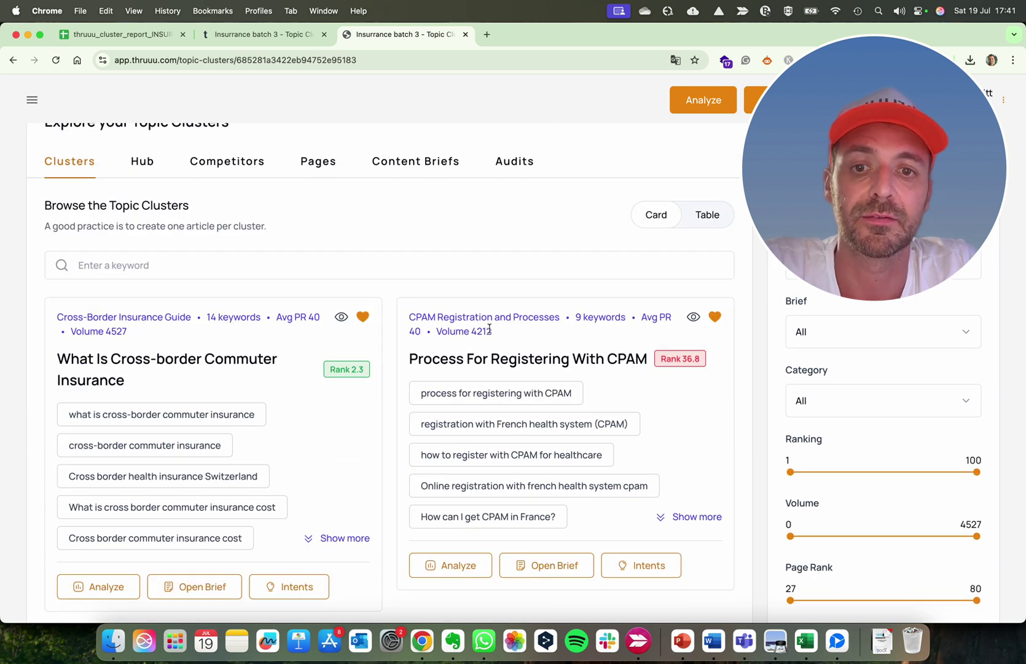
scroll(576, 314, down, 2)
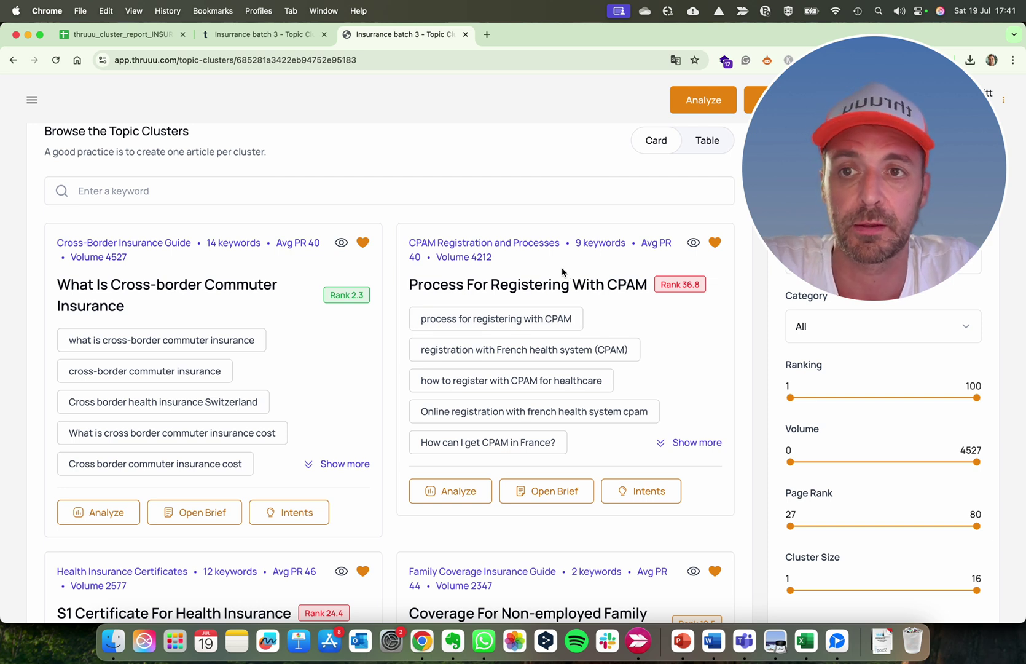
scroll(563, 271, up, 9)
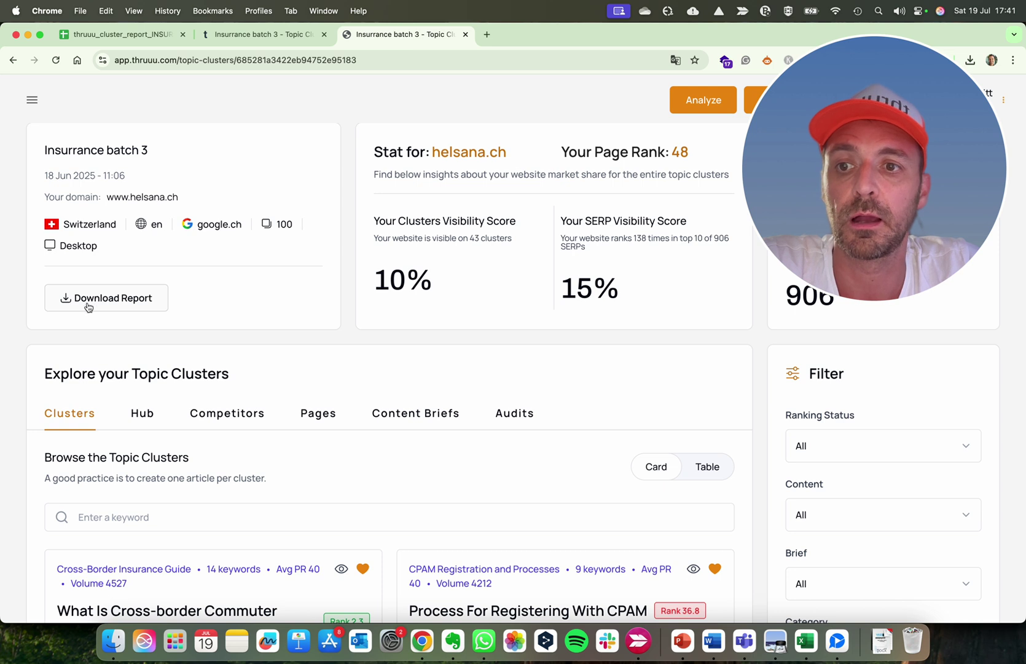
click(119, 302)
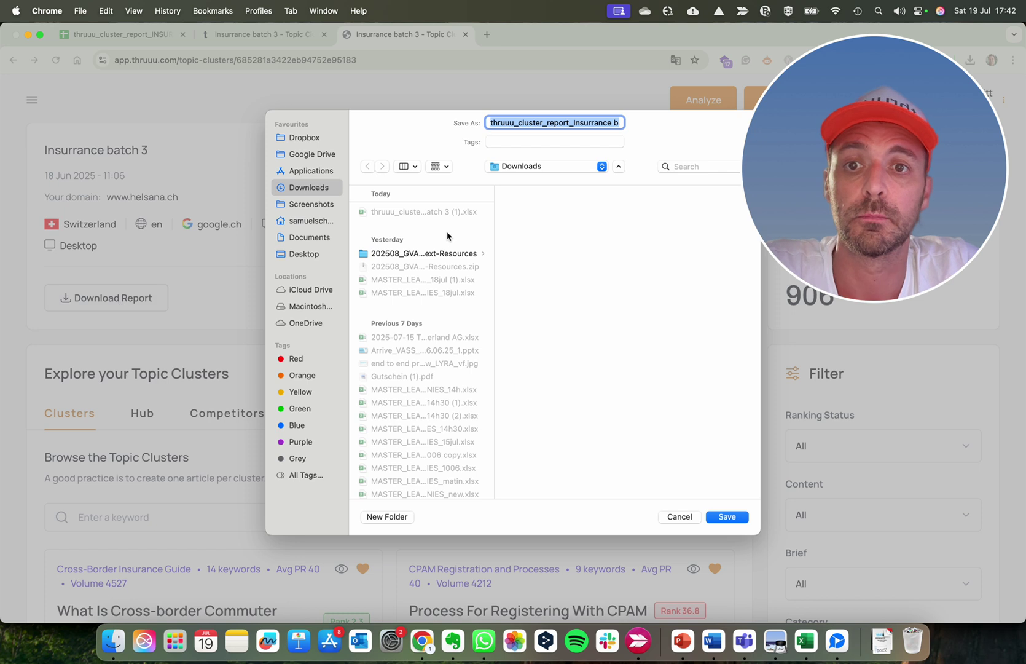
key(Return)
drag(867, 129, 173, 335)
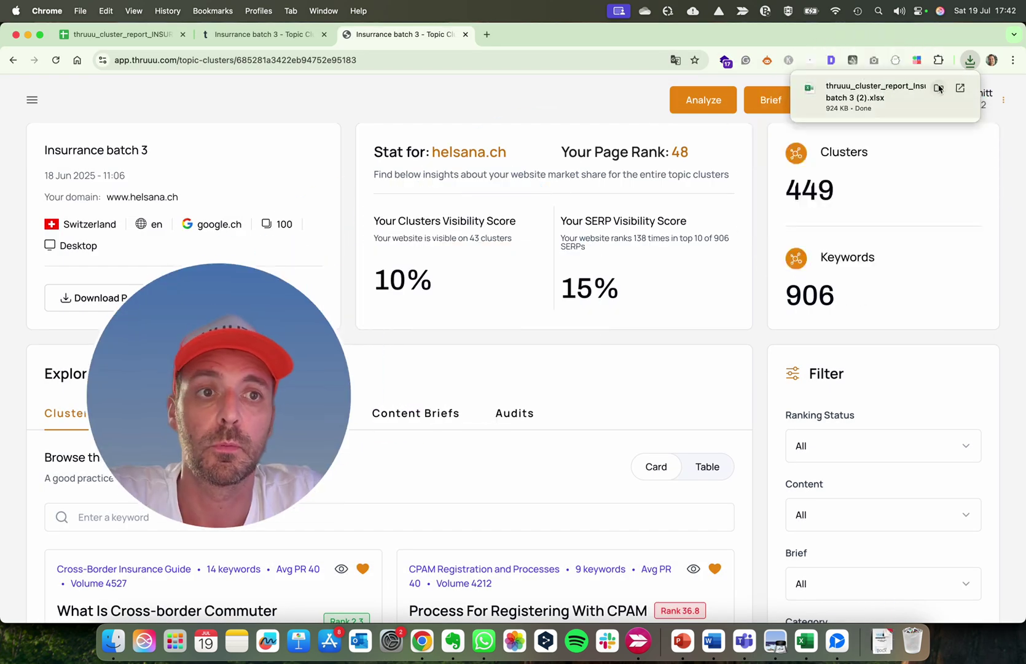
Open the downloaded cluster report in Excel and widen the label column of the Info sheet
click(938, 88)
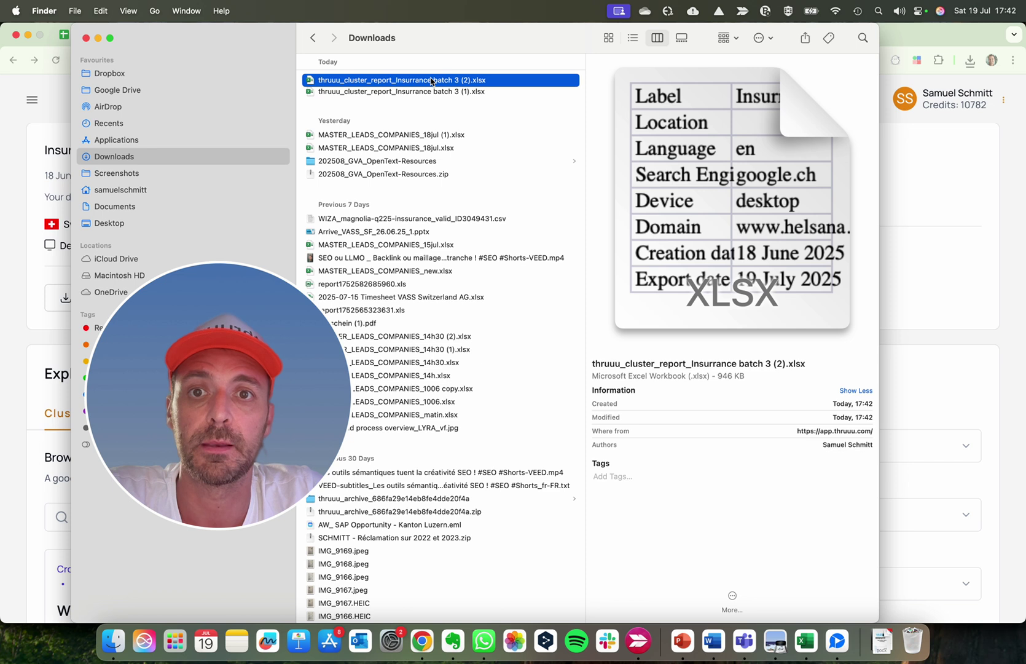
double_click(434, 80)
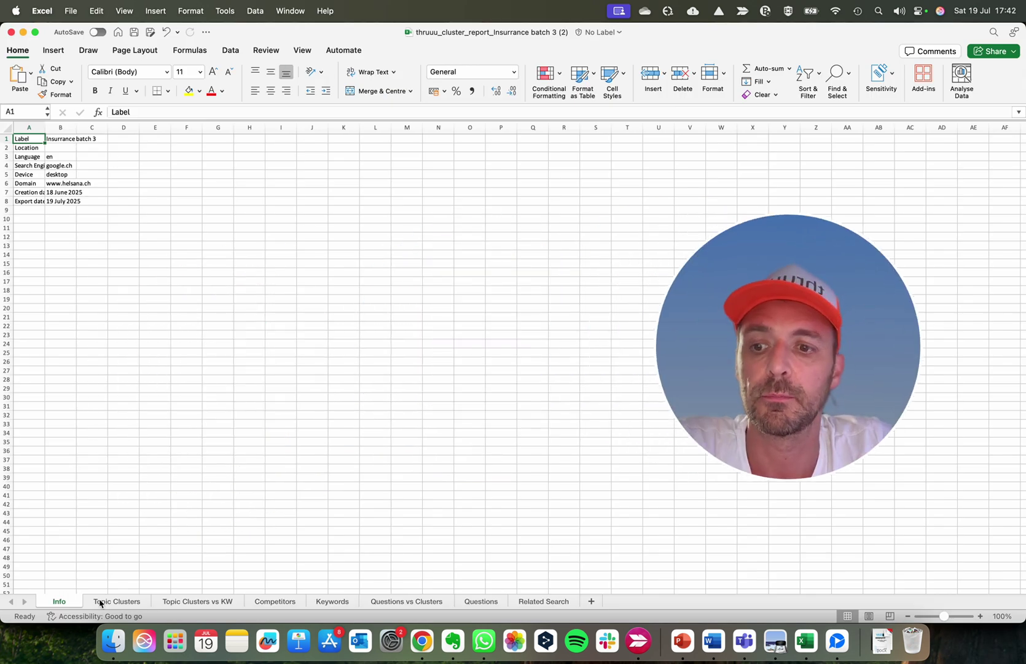
drag(45, 127, 142, 203)
click(143, 139)
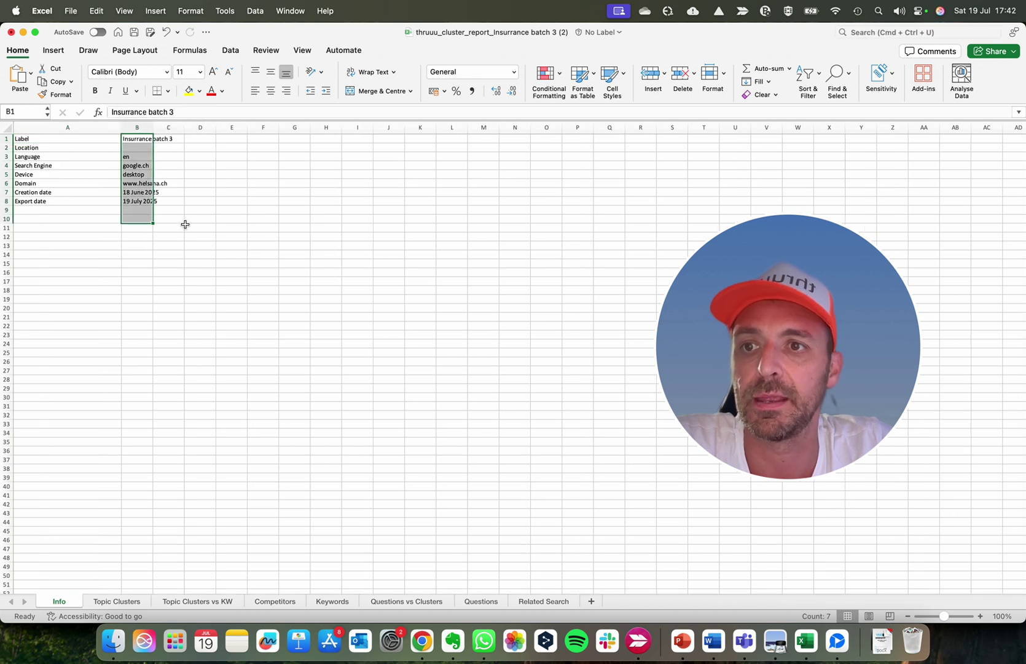
click(264, 246)
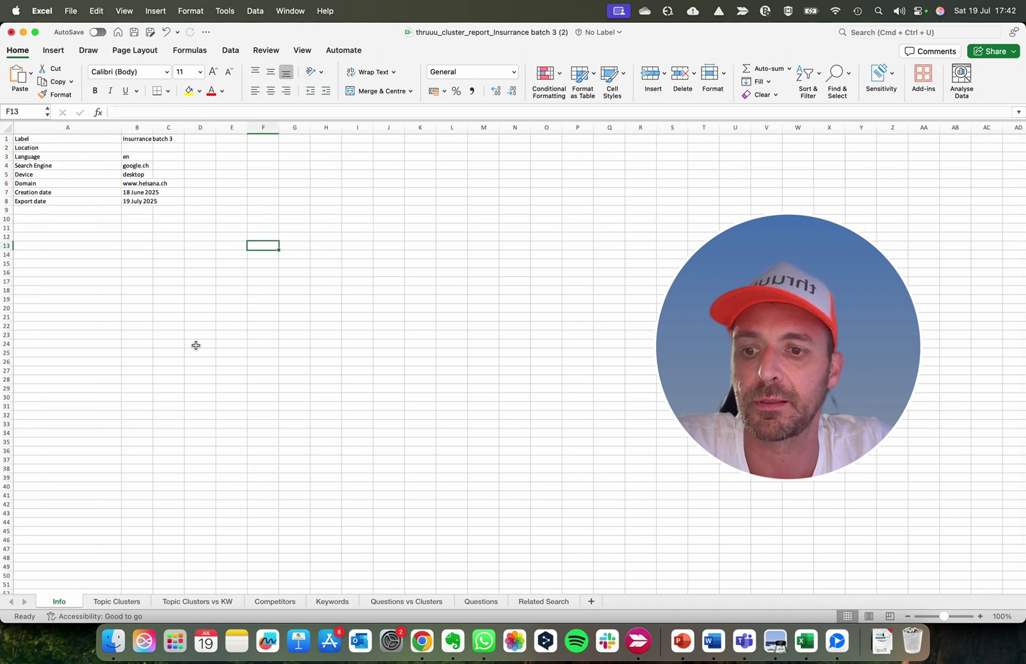
Show the Topic Clusters sheet and widen its Category/Hub, Topic/Cluster and Keywords columns
click(113, 602)
drag(45, 130, 340, 123)
click(104, 128)
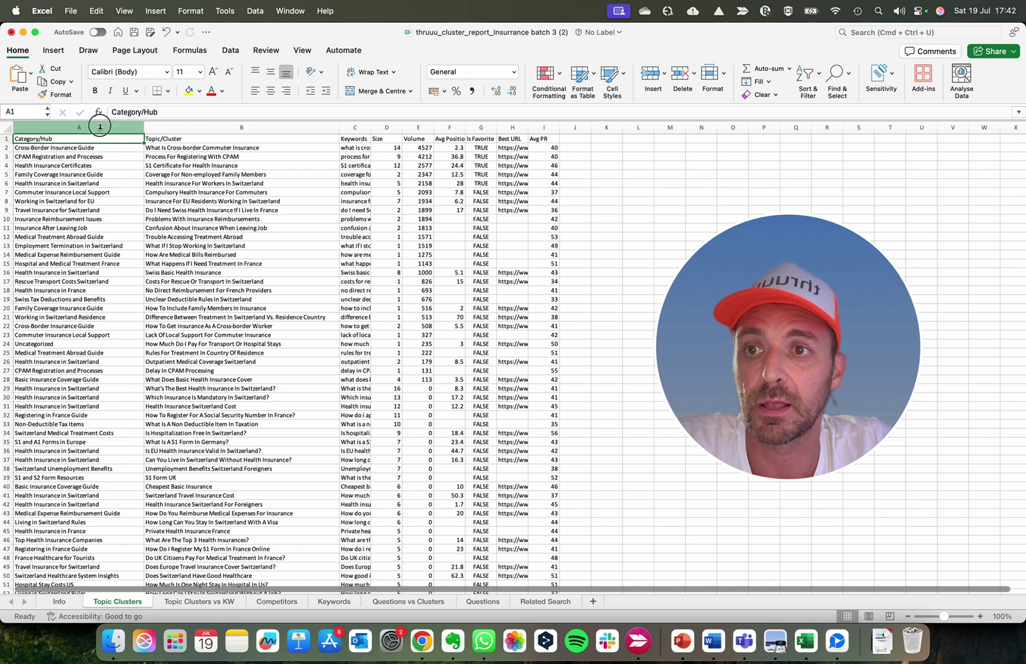
click(195, 155)
click(198, 128)
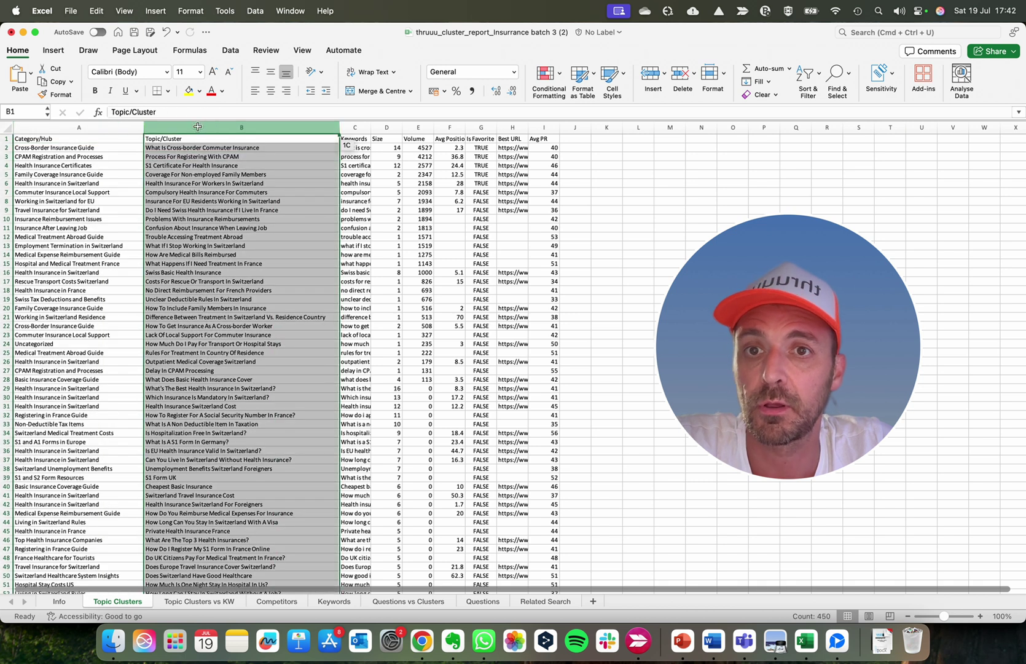
click(360, 128)
drag(370, 127, 472, 127)
Check the first cluster's size, volume, average position, favorite status, best URL and average PR
click(486, 148)
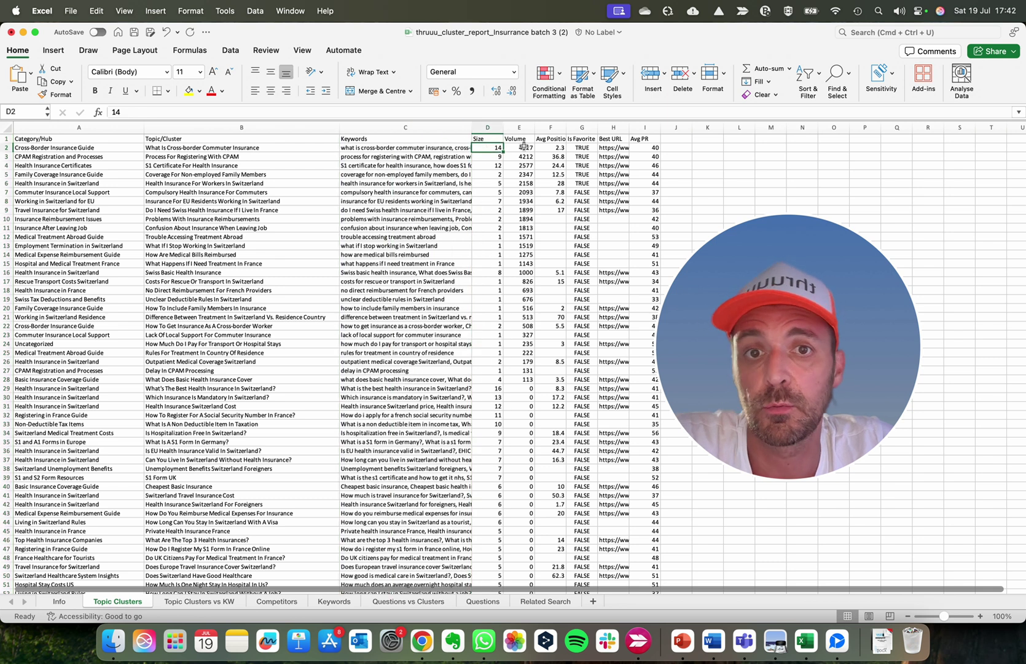
click(525, 148)
click(552, 148)
click(581, 148)
click(609, 147)
triple_click(286, 112)
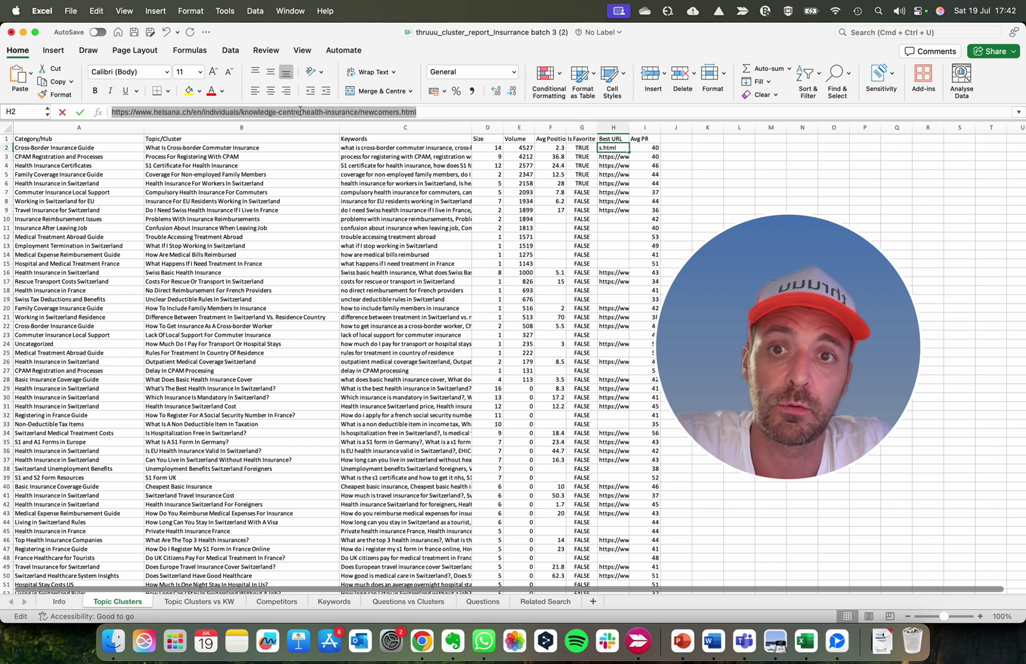
mouse_move(632, 126)
mouse_down()
mouse_move(726, 125)
mouse_move(631, 126)
mouse_up()
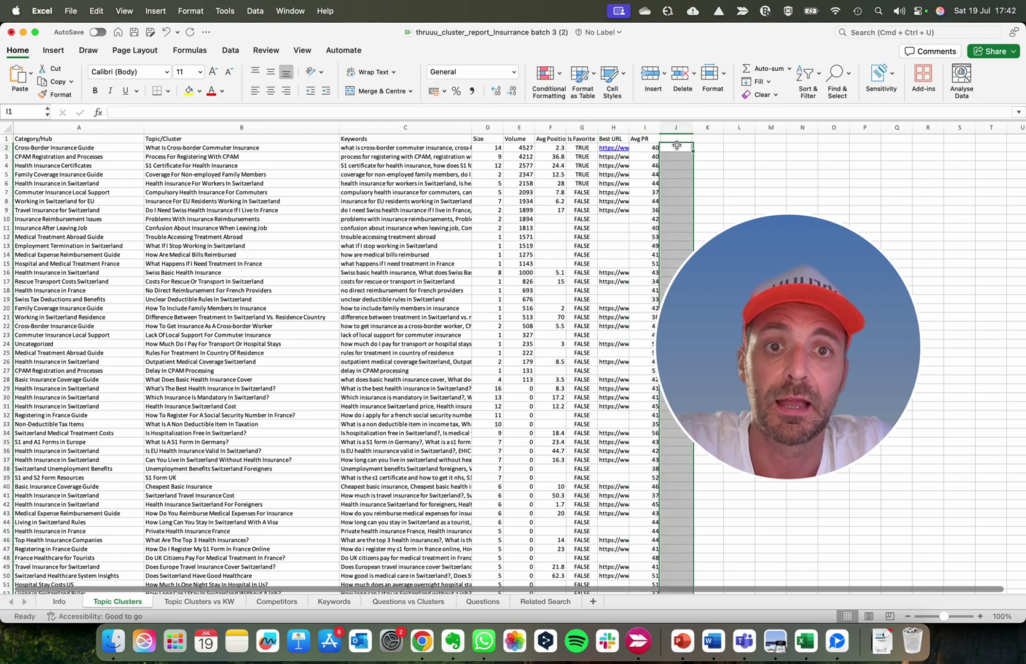
click(664, 148)
click(649, 147)
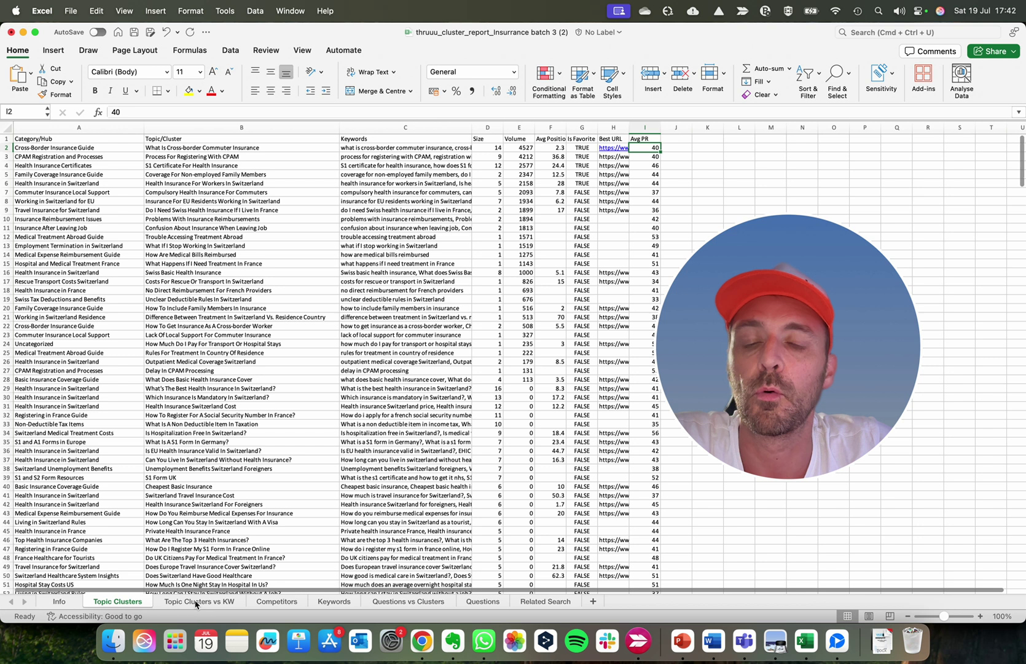
Show the Questions sheet, widen its Question and Answer columns, and look through the list of questions
click(484, 601)
drag(46, 128, 168, 128)
drag(92, 147, 60, 433)
drag(199, 128, 373, 134)
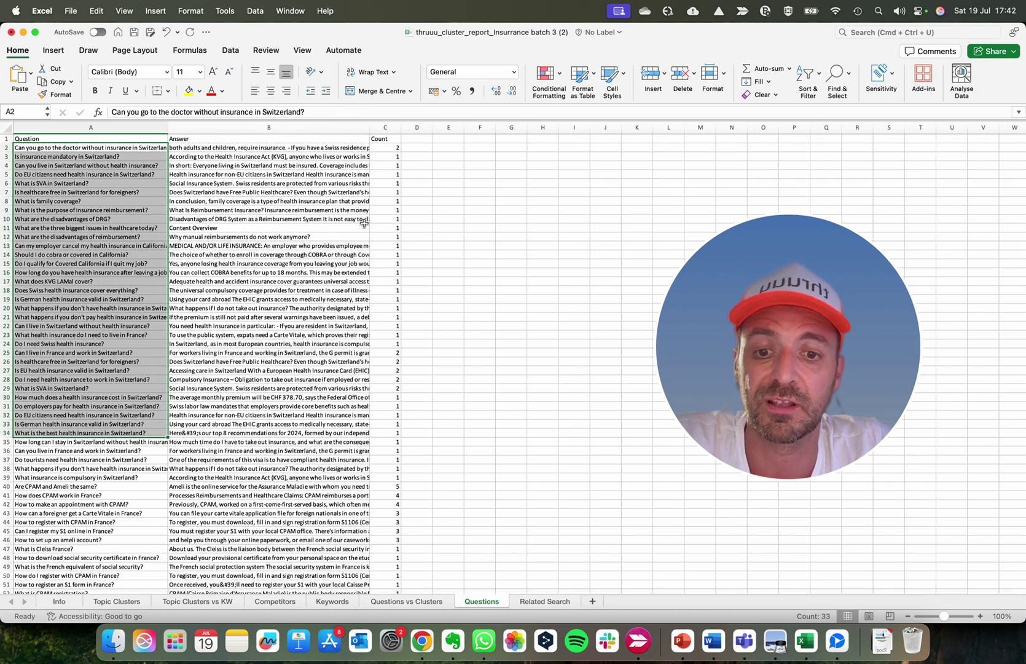
scroll(124, 256, down, 20)
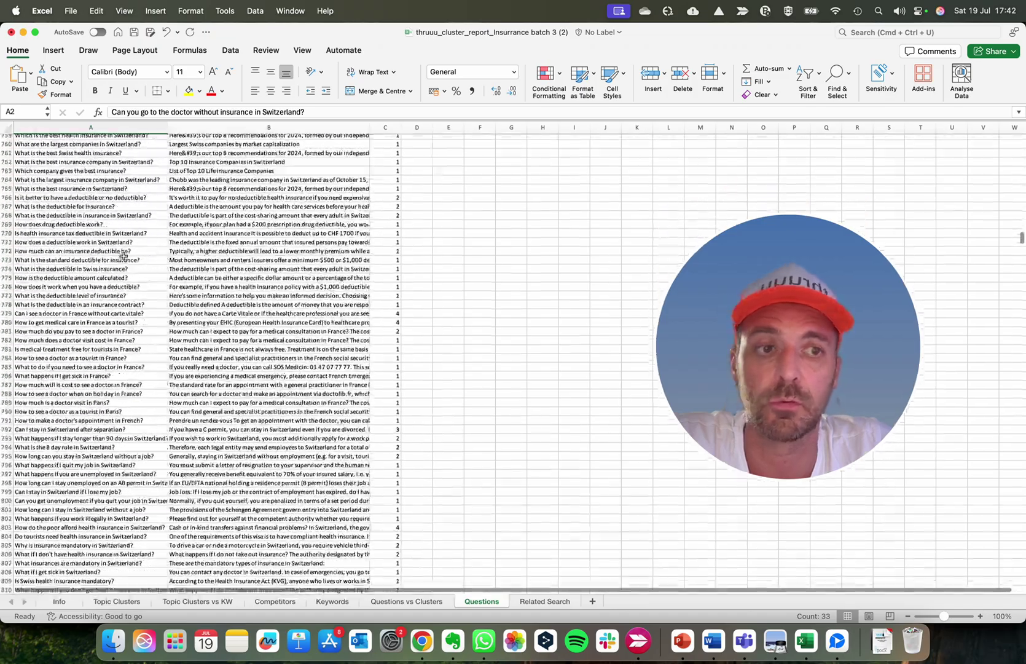
scroll(124, 256, down, 20)
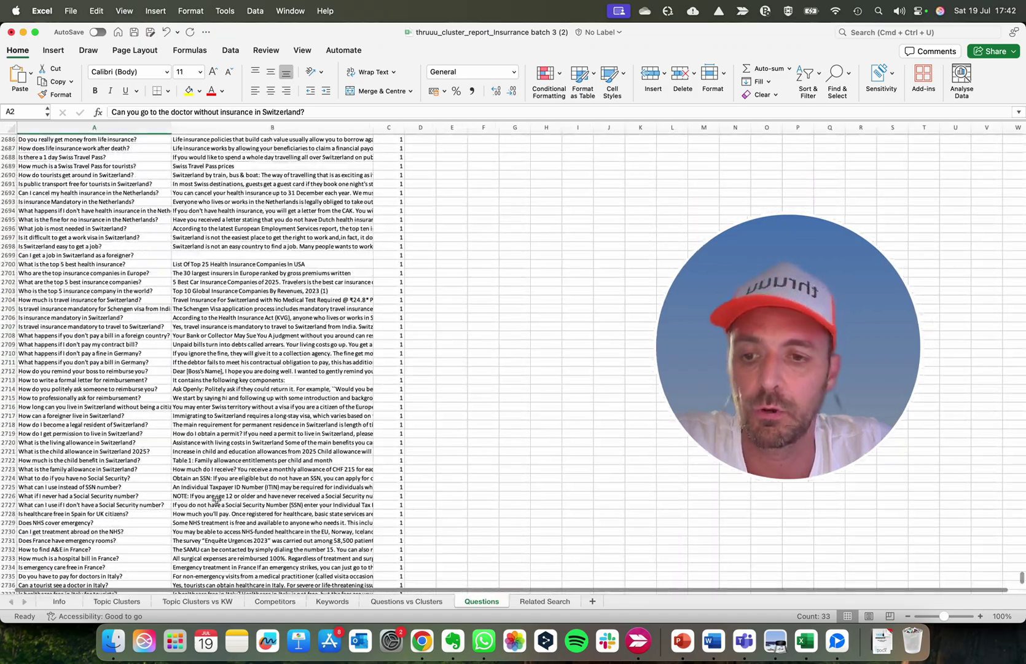
Copy the entire contents of the Topic Clusters sheet
click(116, 601)
scroll(178, 320, up, 2)
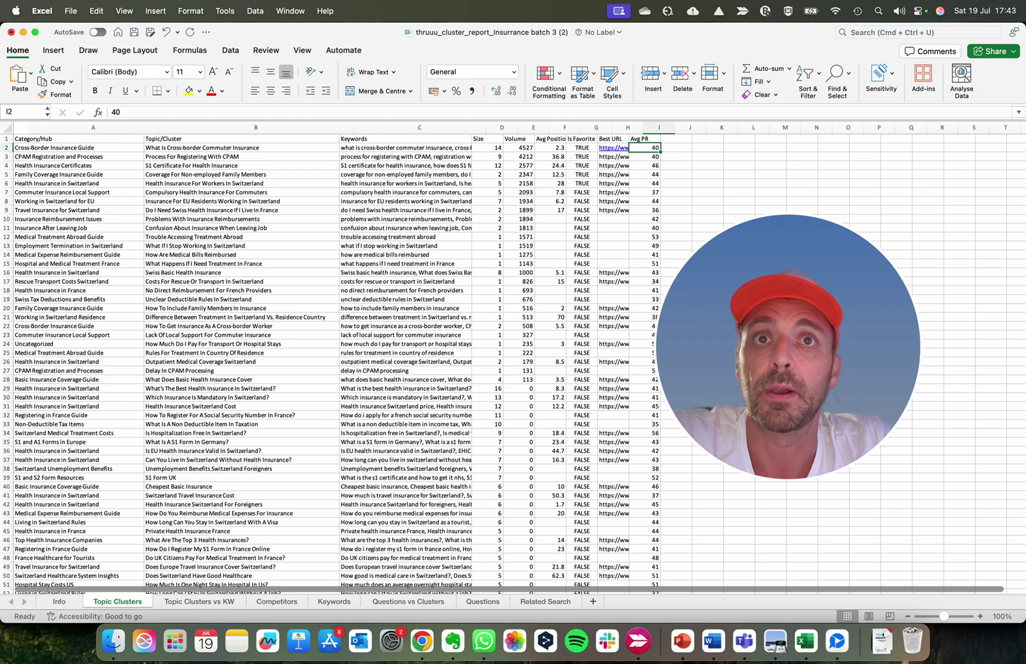
scroll(194, 223, down, 2)
scroll(184, 245, up, 2)
click(139, 302)
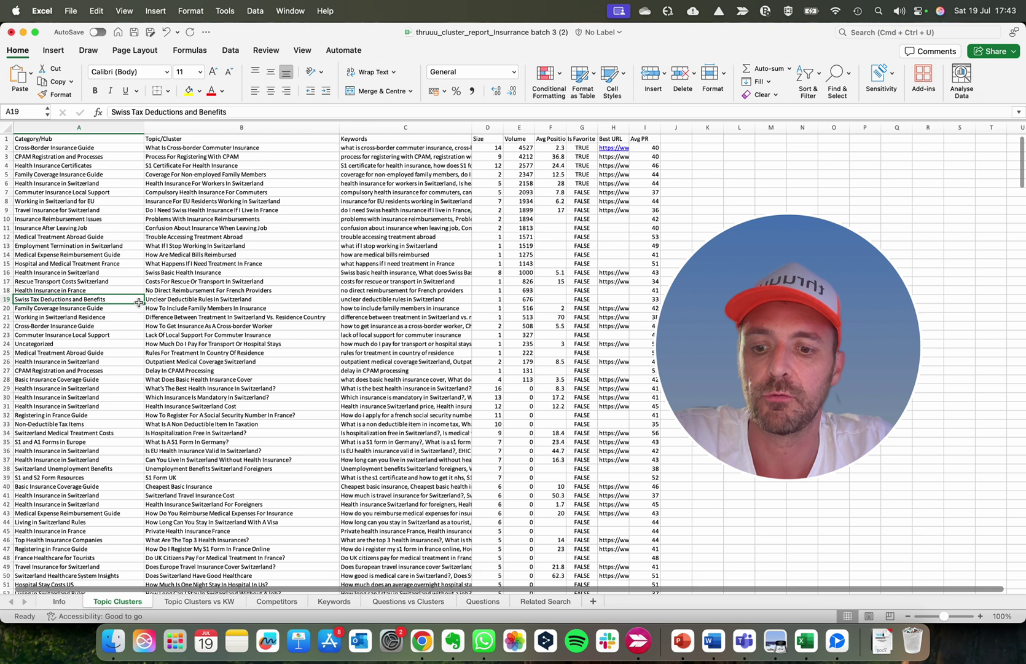
key(super+a)
key(super+c)
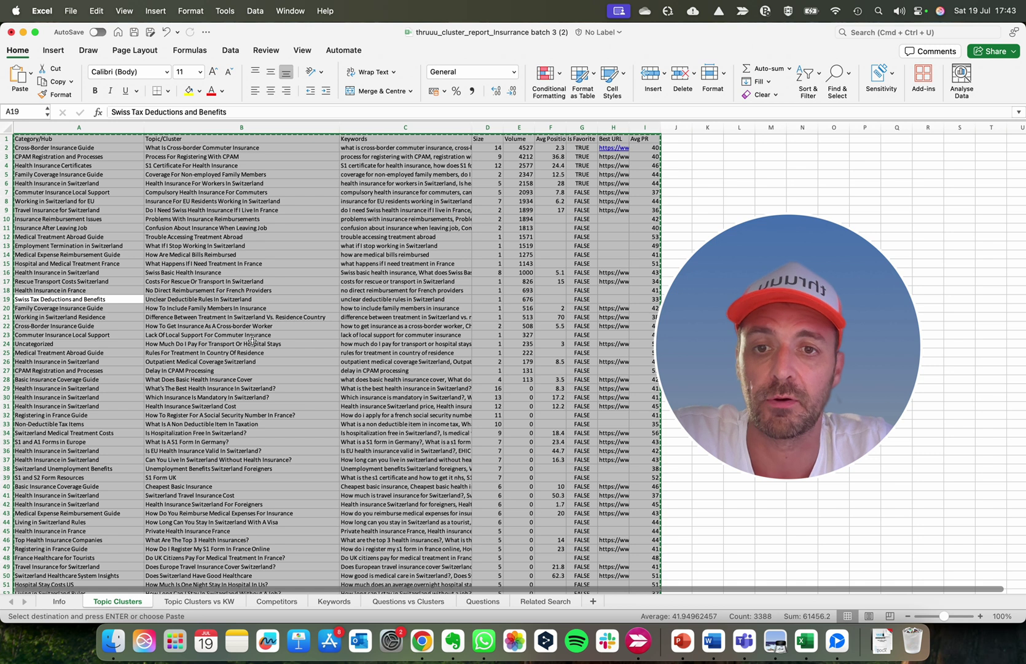
Switch to the "thruuu_cluster_report_INSURRANCE" Google Sheet in Chrome and review its columns through ACTION and PRIO
key(super+Tab)
key(super+Tab)
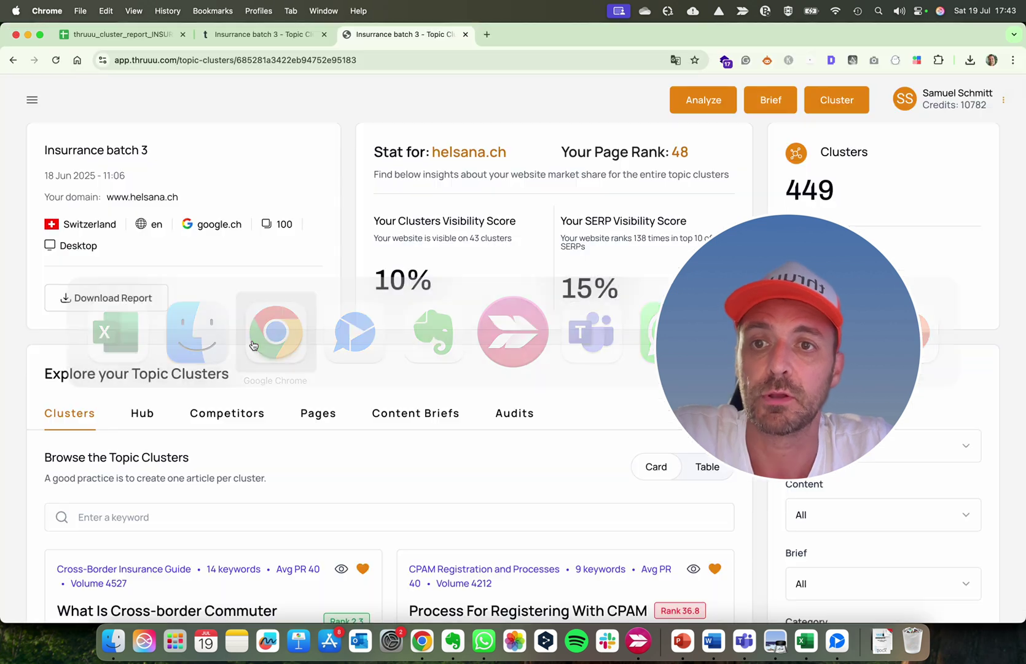
click(123, 34)
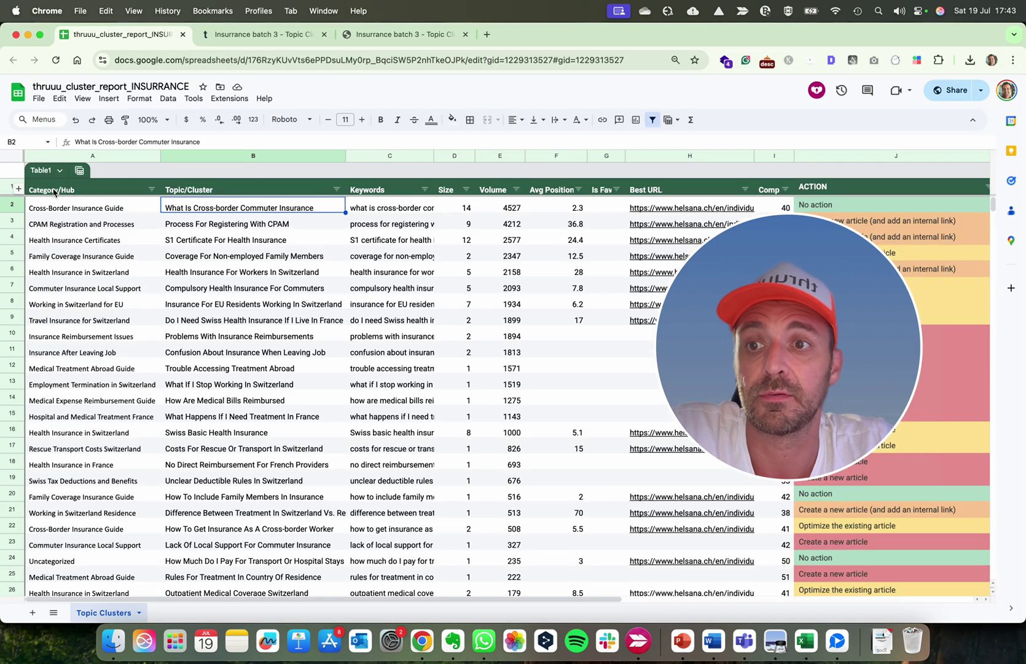
drag(93, 189, 252, 189)
drag(344, 192, 690, 190)
drag(748, 324, 261, 337)
scroll(916, 237, right, 5)
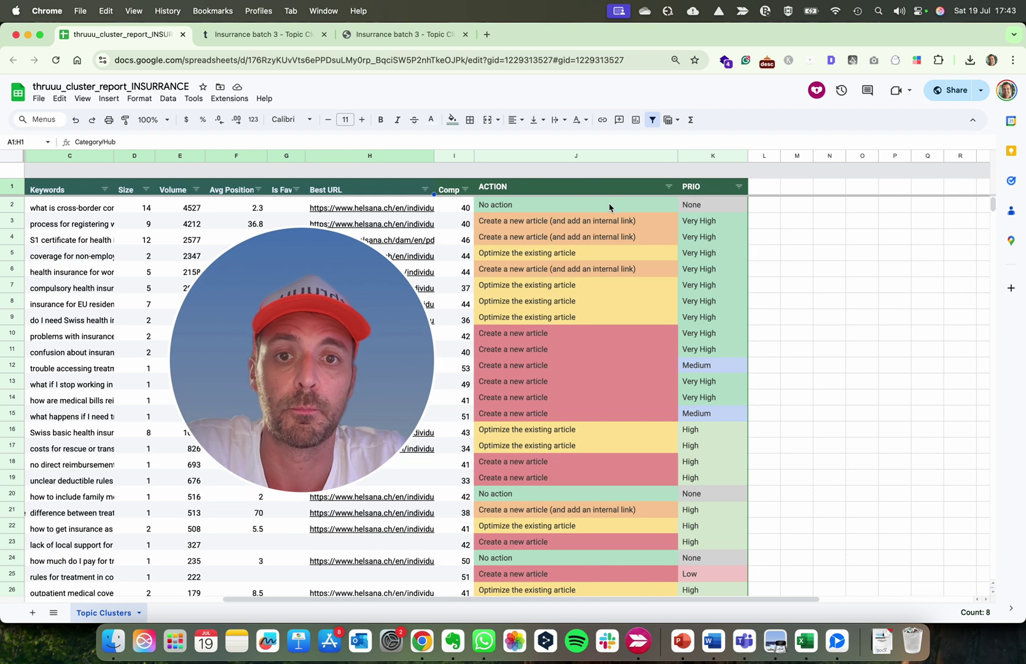
Examine the ACTION formula in cell J2 and leave it without changes
click(556, 209)
double_click(555, 209)
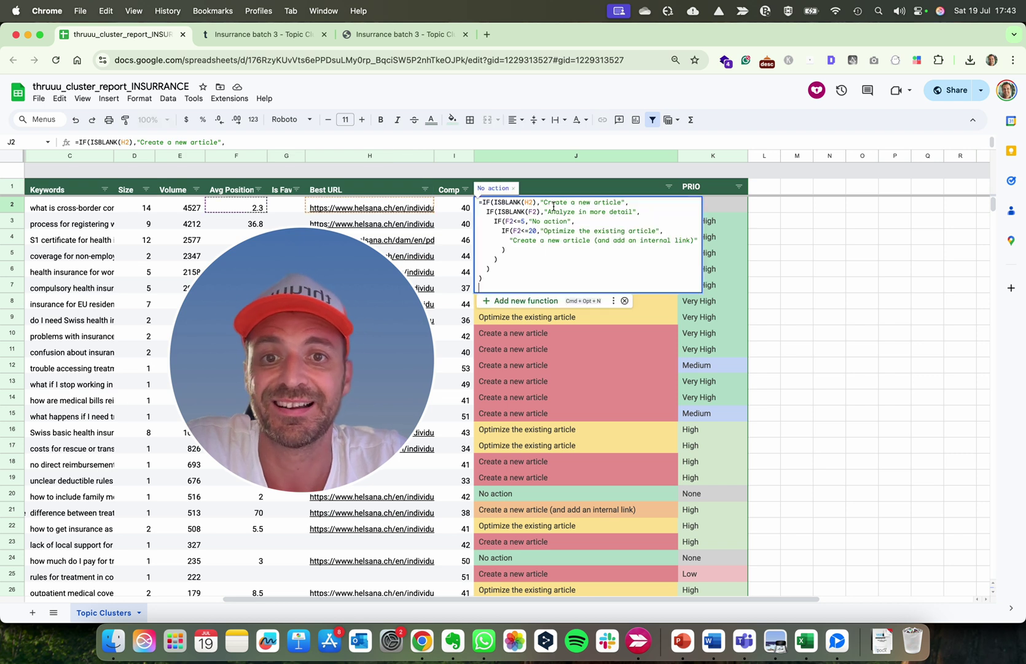
drag(512, 280, 481, 204)
click(522, 289)
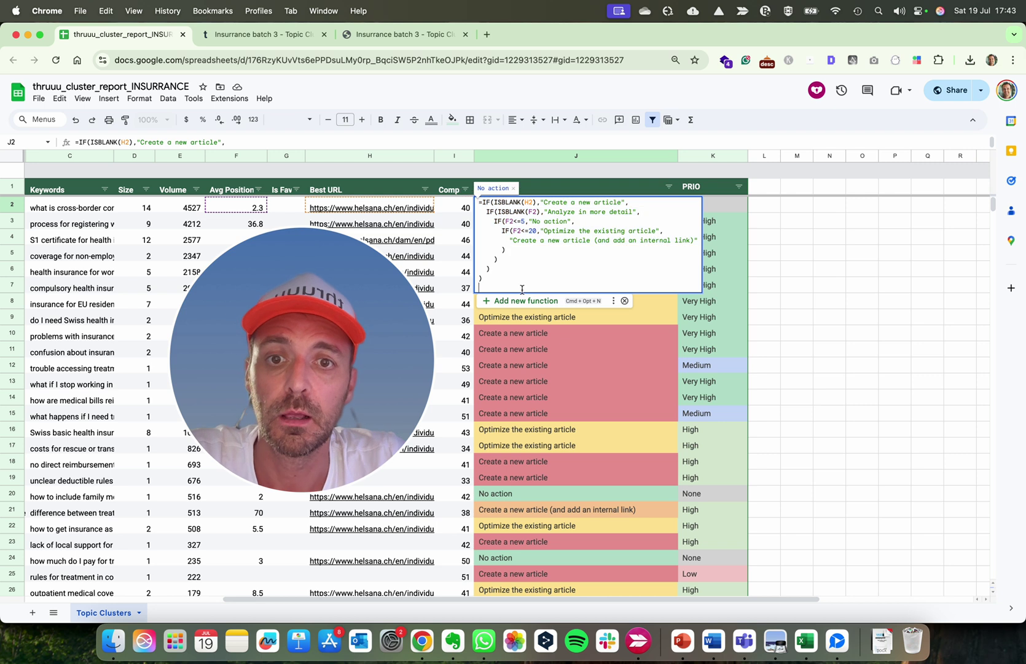
drag(500, 278, 470, 202)
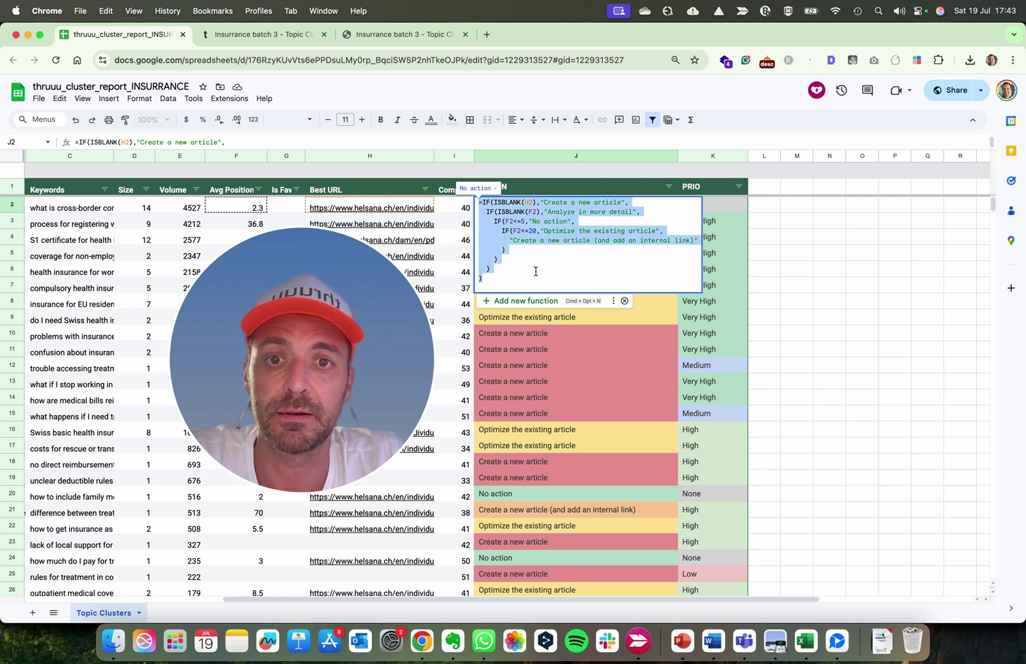
key(Right)
key(Escape)
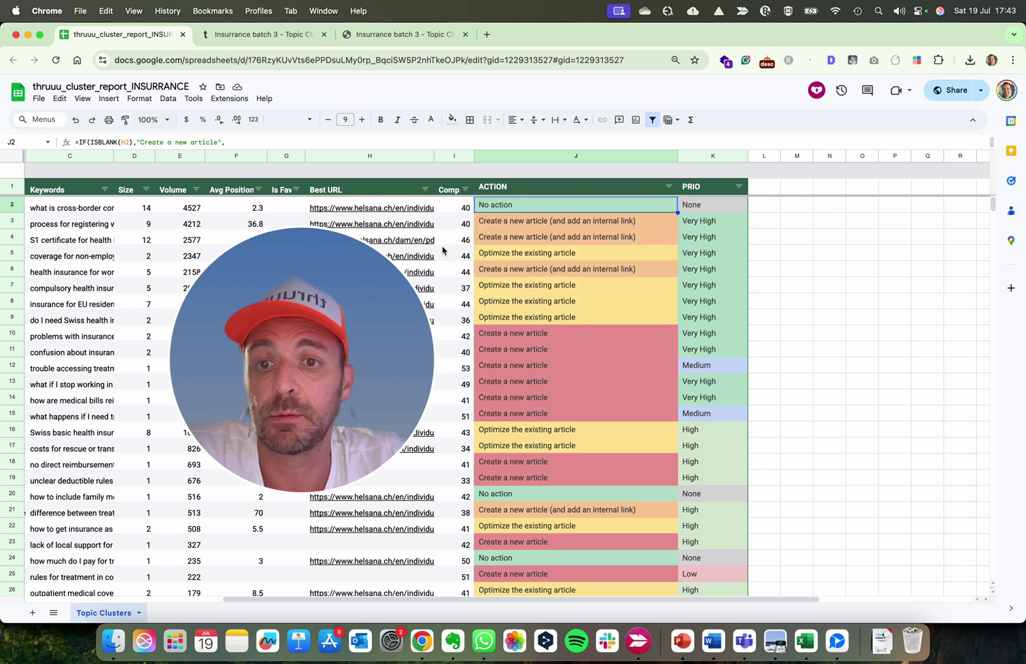
Examine the ACTION formula in cell J3, then select the recommended action in cell J5
mouse_move(359, 296)
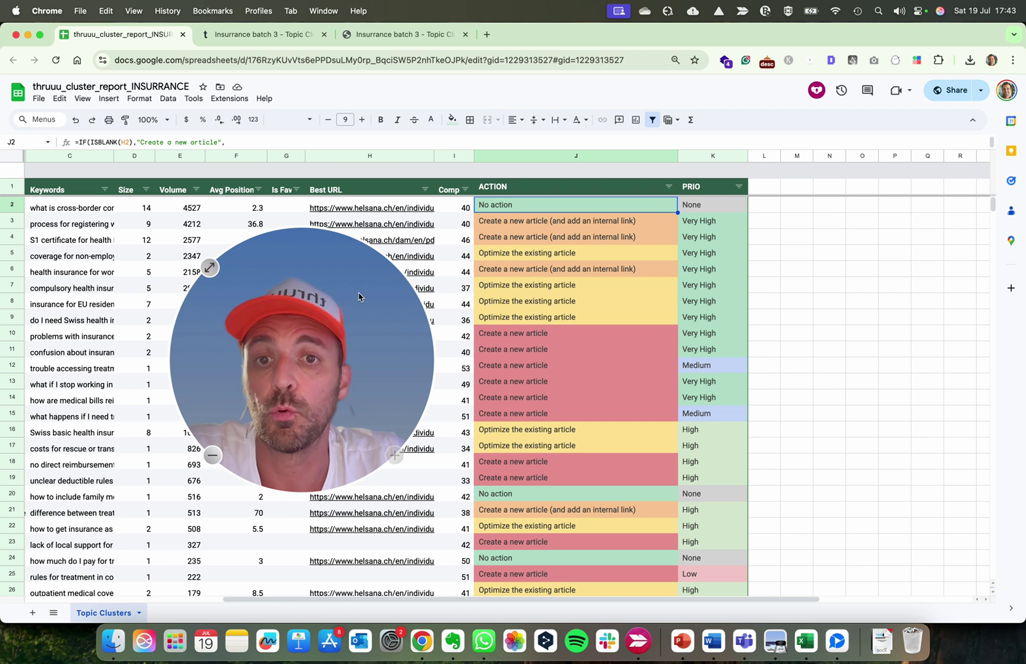
click(515, 225)
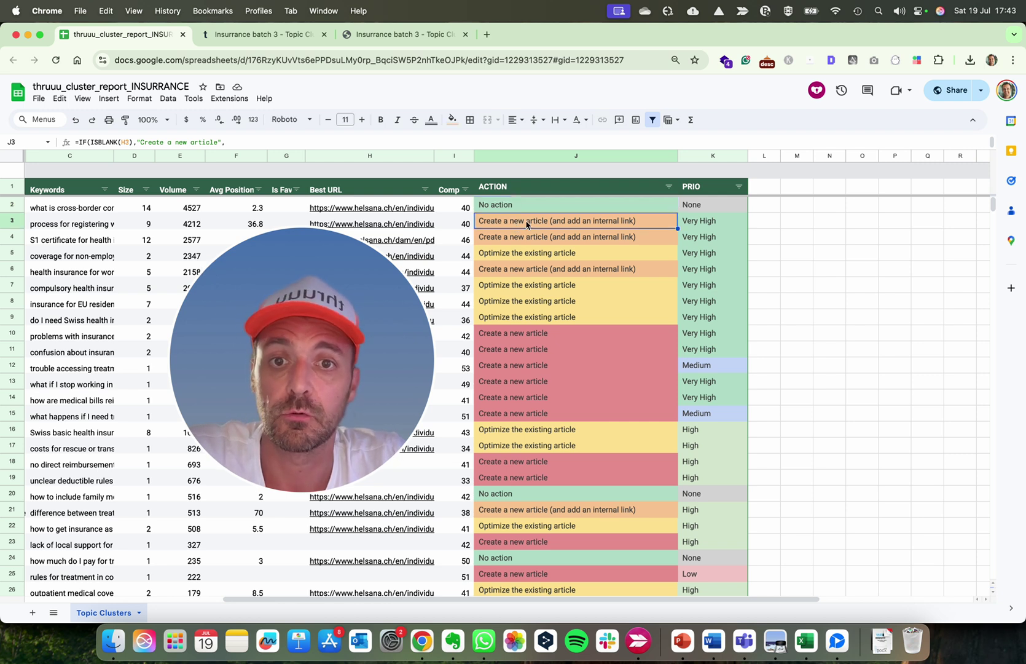
double_click(526, 224)
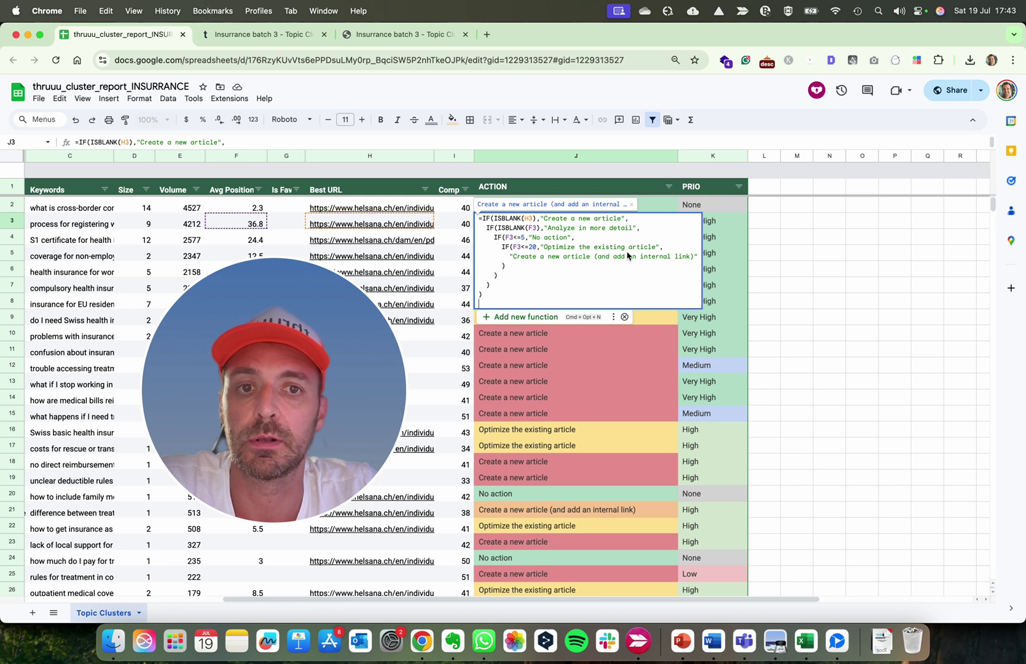
click(855, 236)
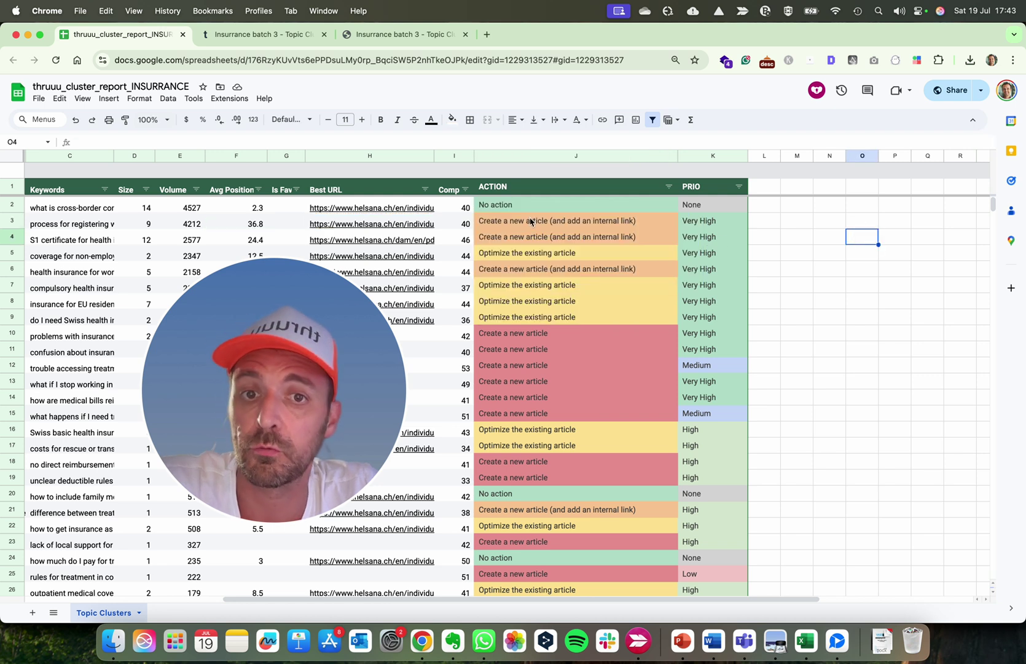
mouse_move(394, 288)
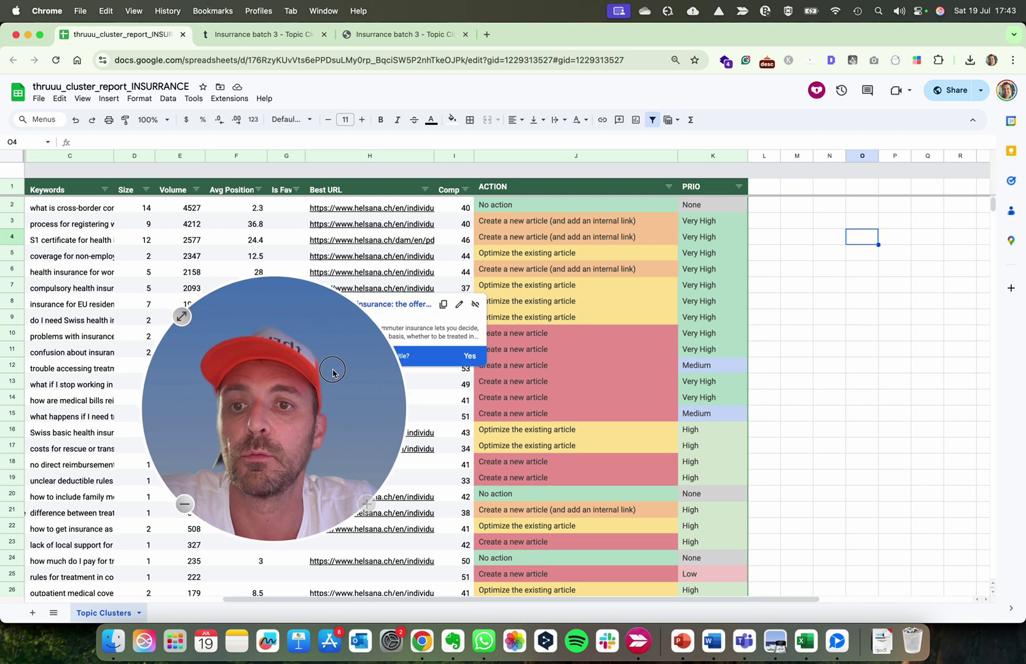
click(559, 258)
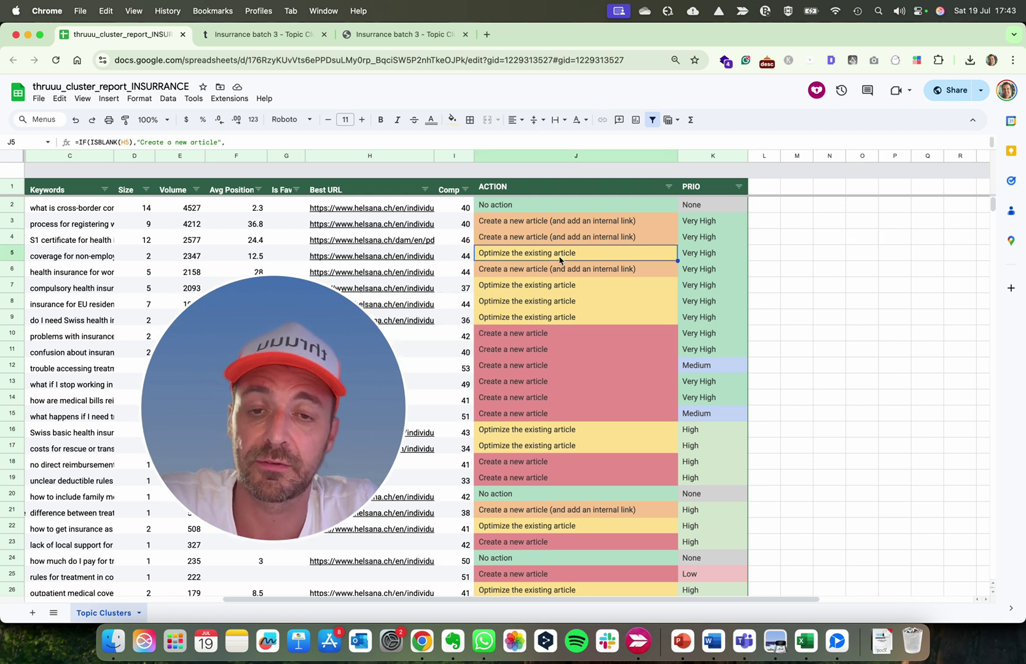
Examine the ACTION formula in cell J5 and leave it without changes
click(538, 225)
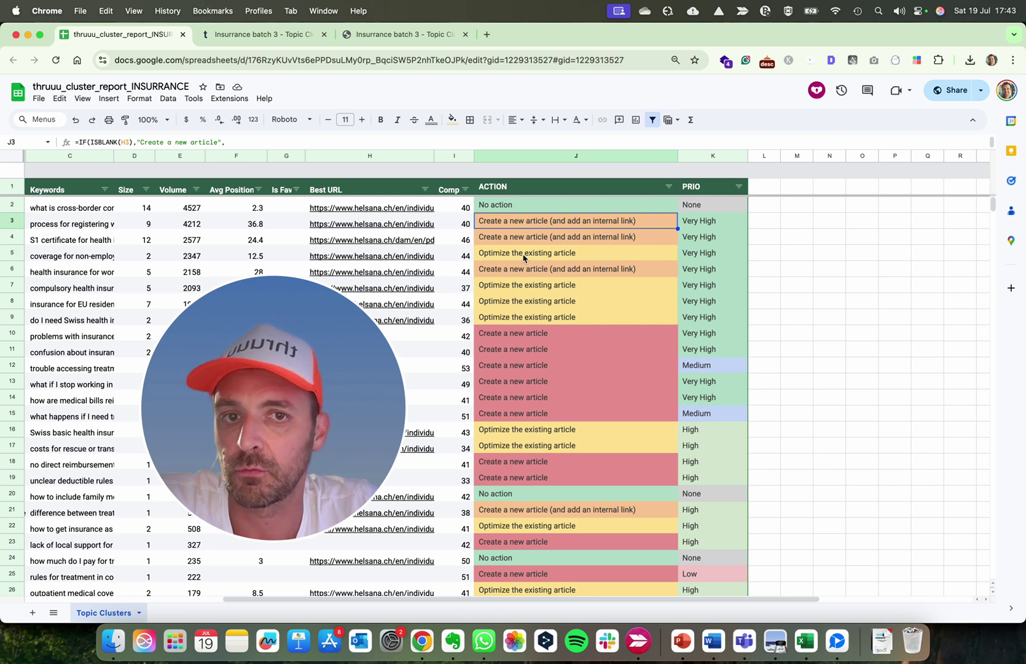
double_click(538, 253)
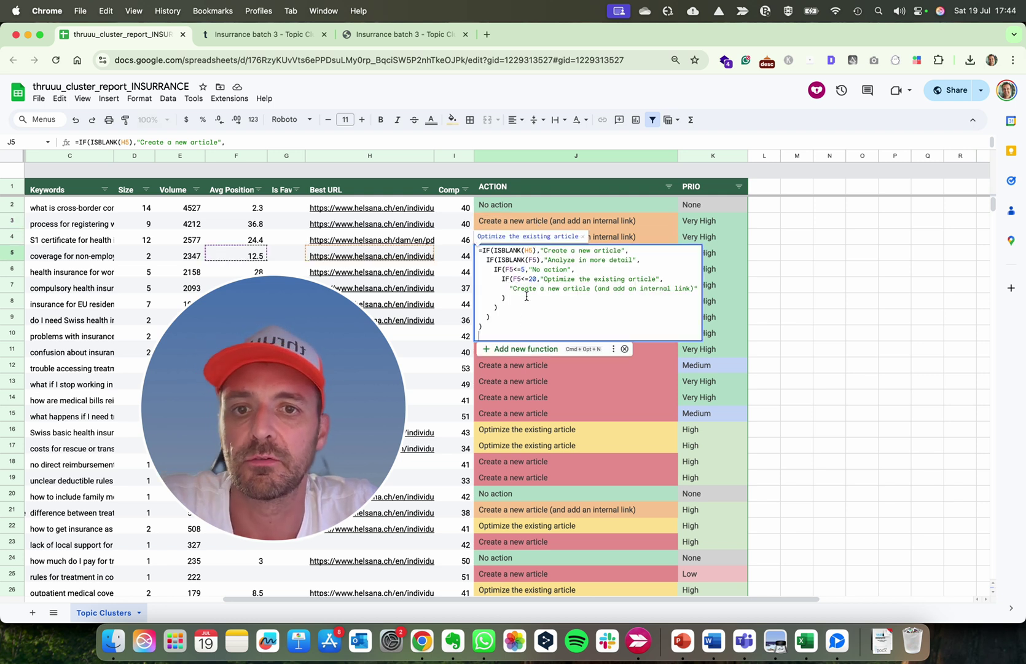
click(864, 254)
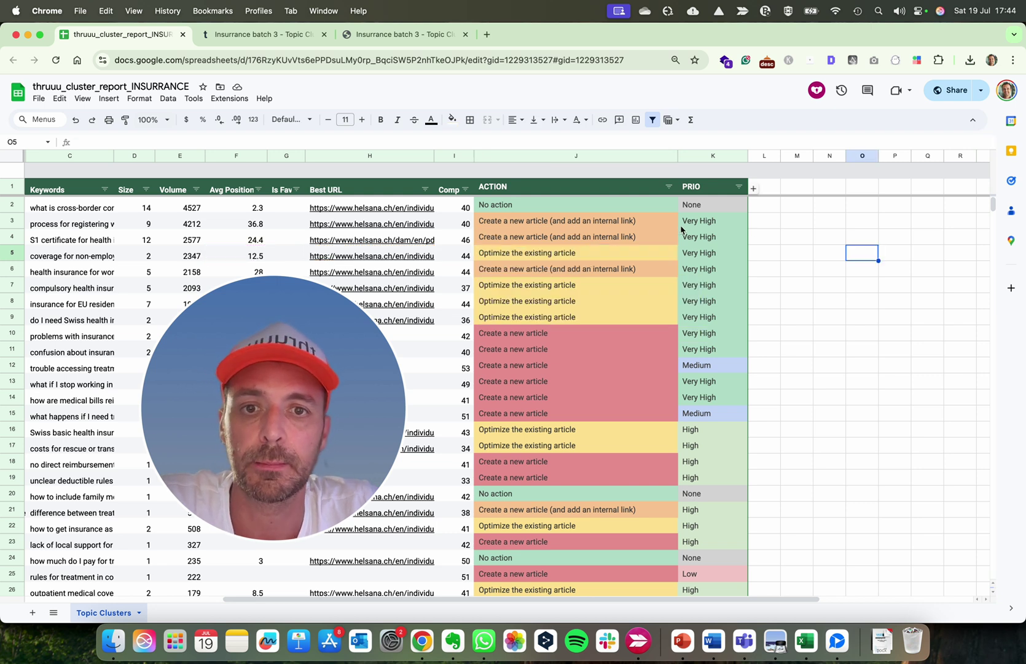
Highlight the ACTION column, then examine the PRIO formula in cell K3 without changing it
click(573, 155)
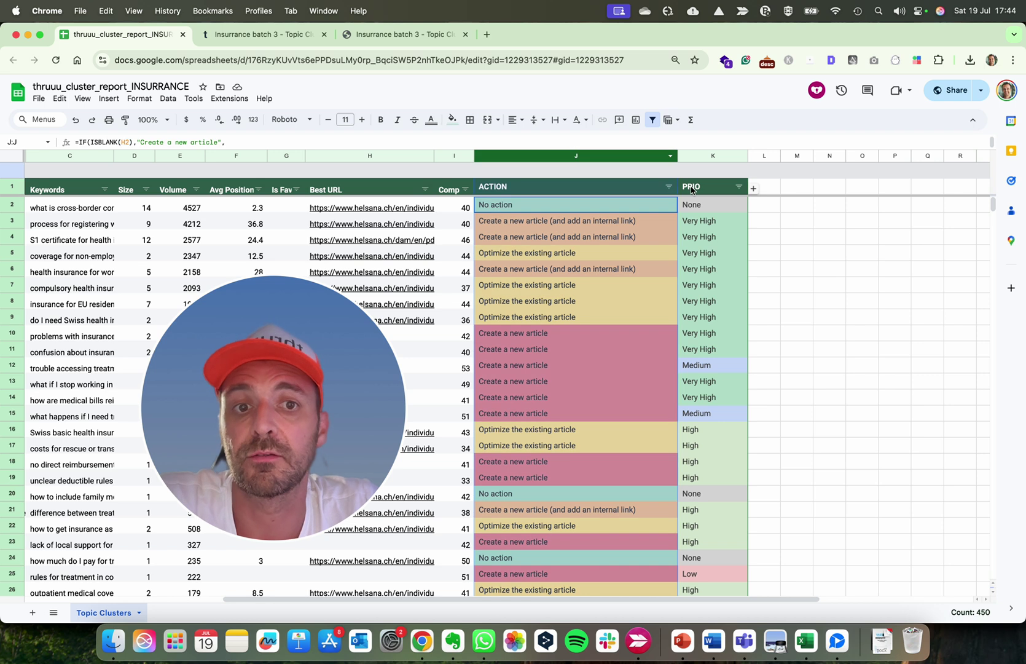
click(703, 225)
double_click(708, 226)
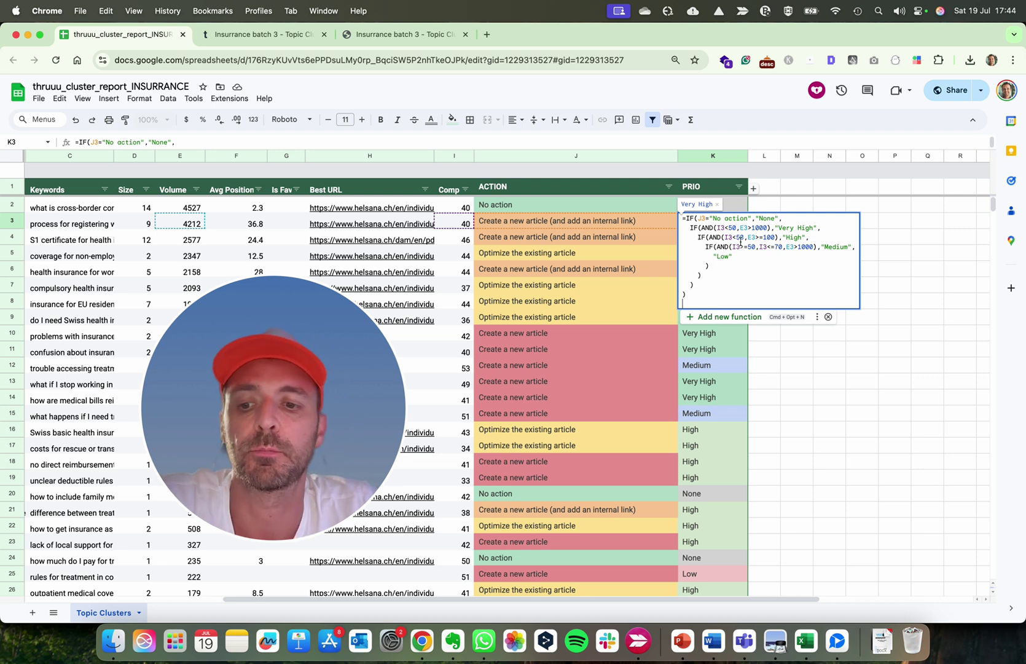
key(Escape)
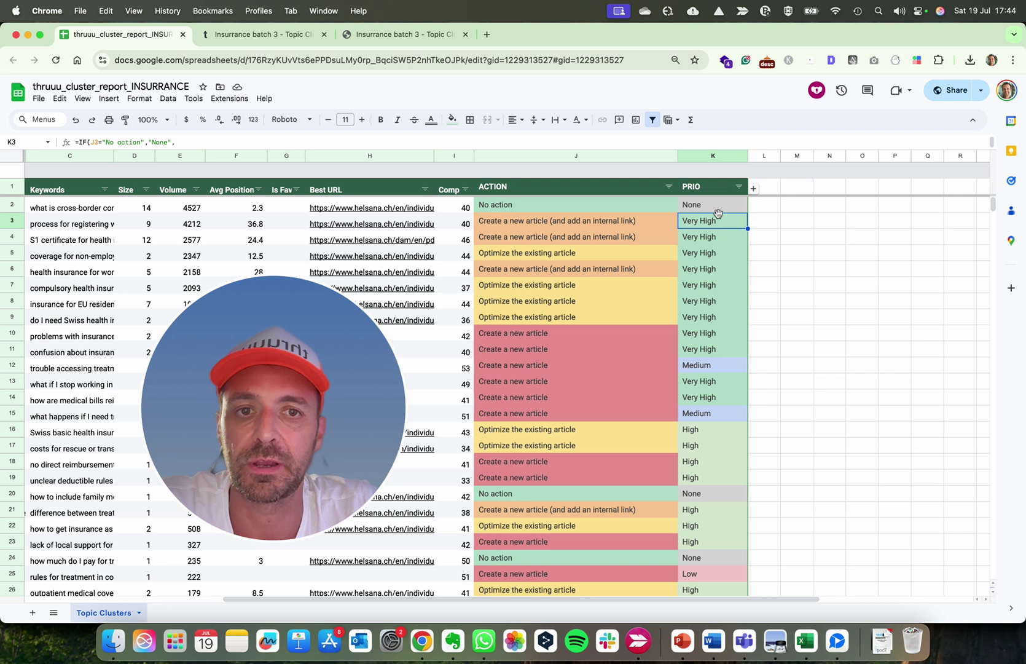
drag(331, 381, 895, 321)
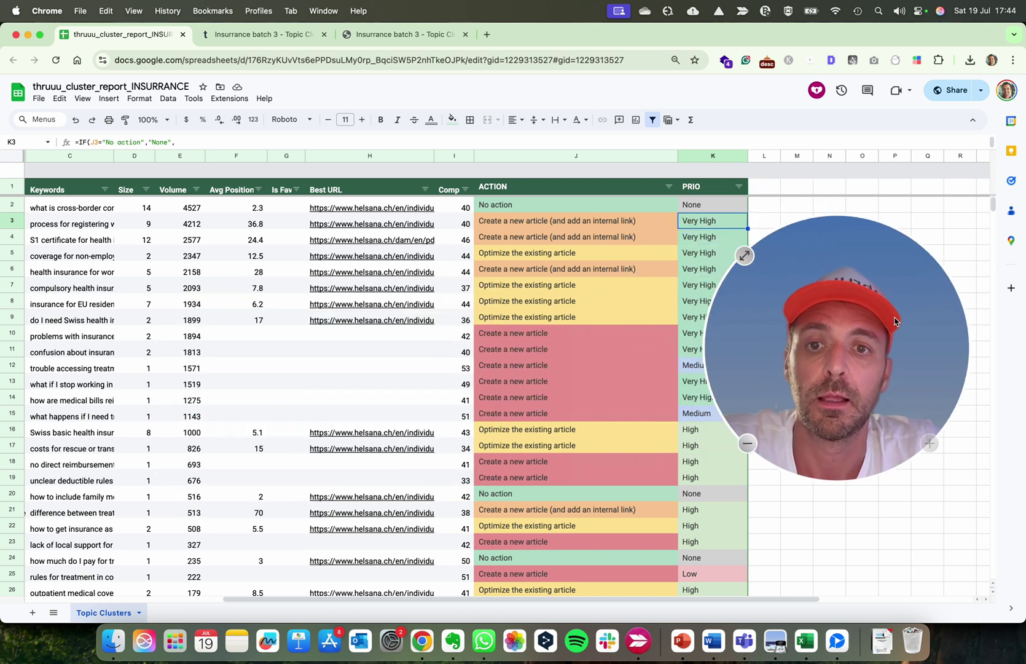
Go back to the first columns and inspect the keywords and topic of the "Process For Registering With CPAM" row
scroll(601, 298, left, 8)
drag(846, 285, 170, 427)
click(391, 320)
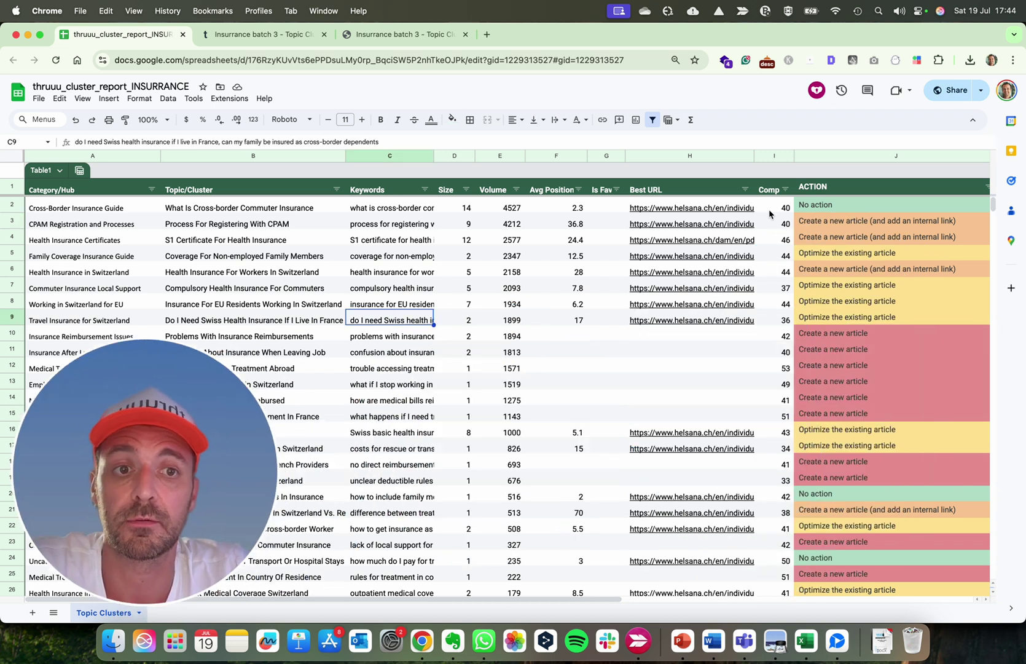
scroll(839, 219, right, 4)
scroll(839, 218, left, 4)
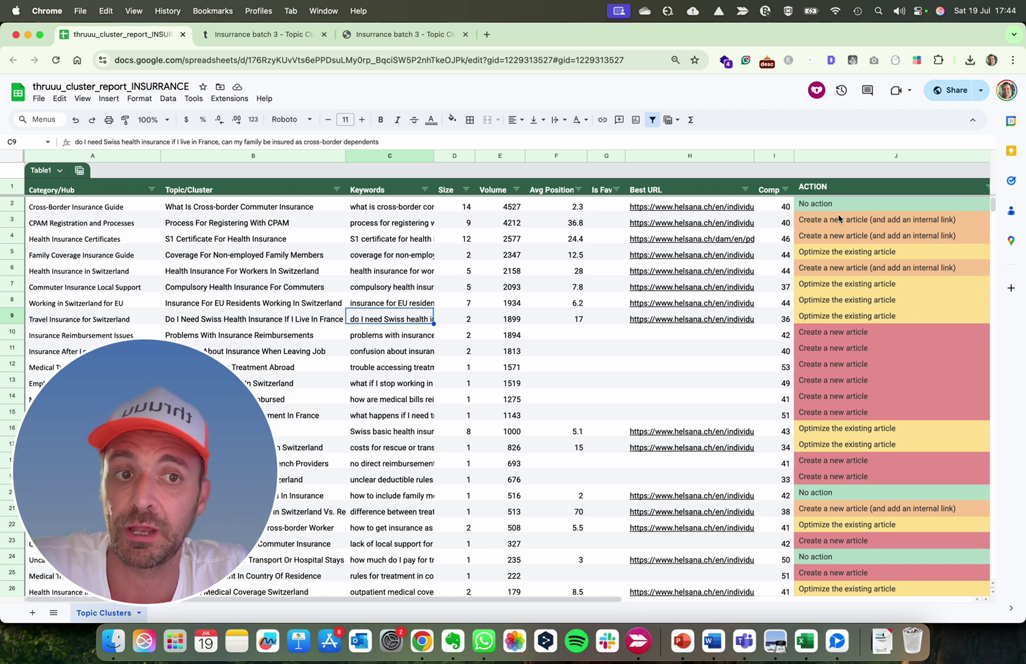
click(381, 221)
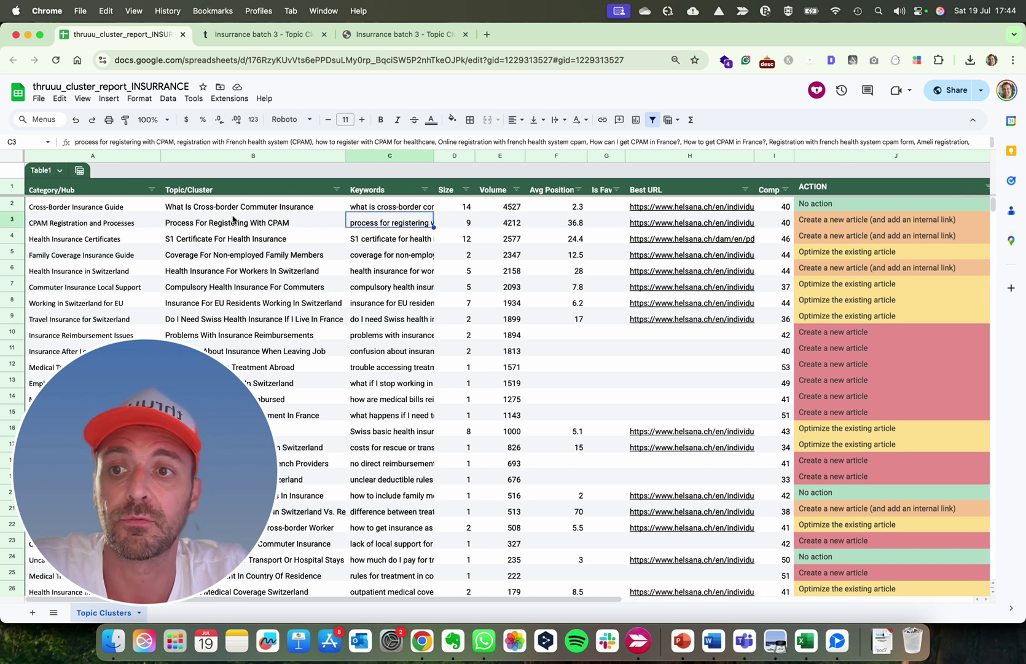
click(99, 223)
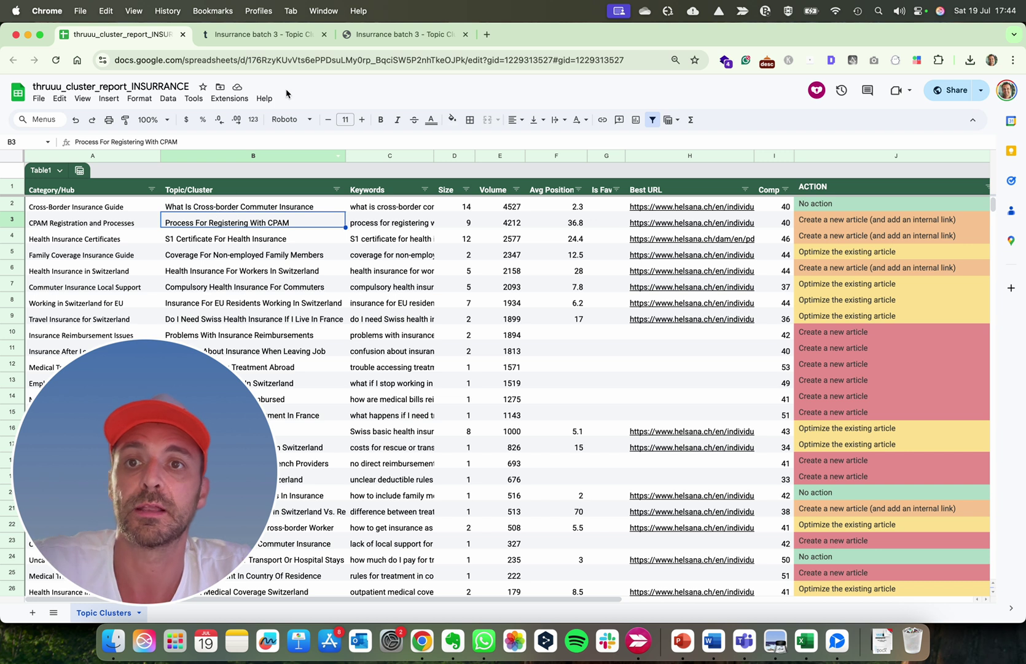
Switch to the last "Insurrance batch 3" thruuu tab and highlight the "Process For Registering With CPAM" cluster title
click(423, 36)
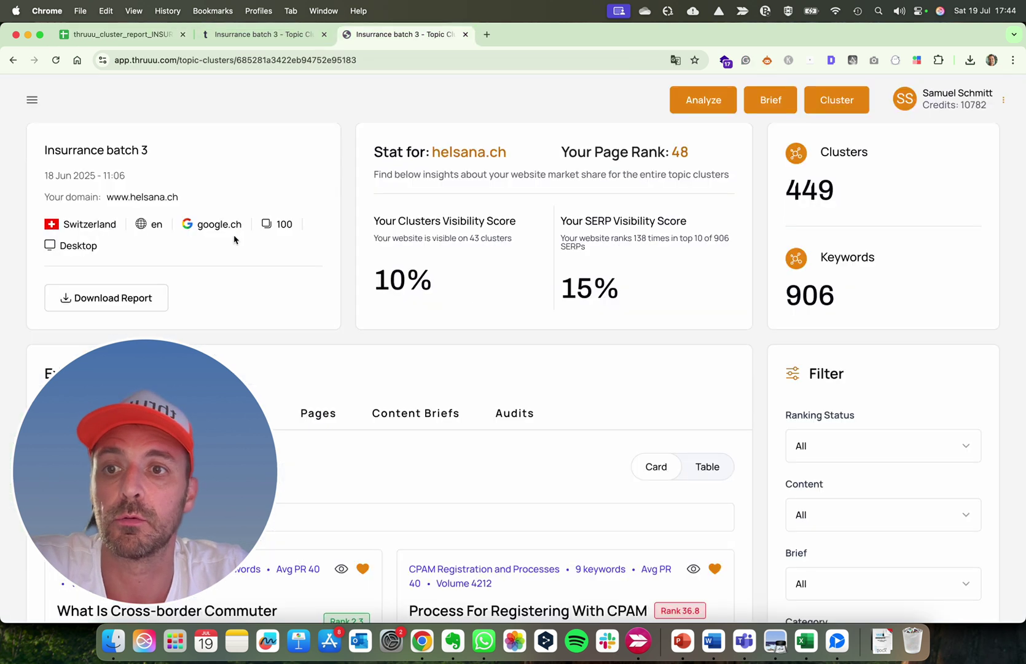
scroll(361, 337, down, 5)
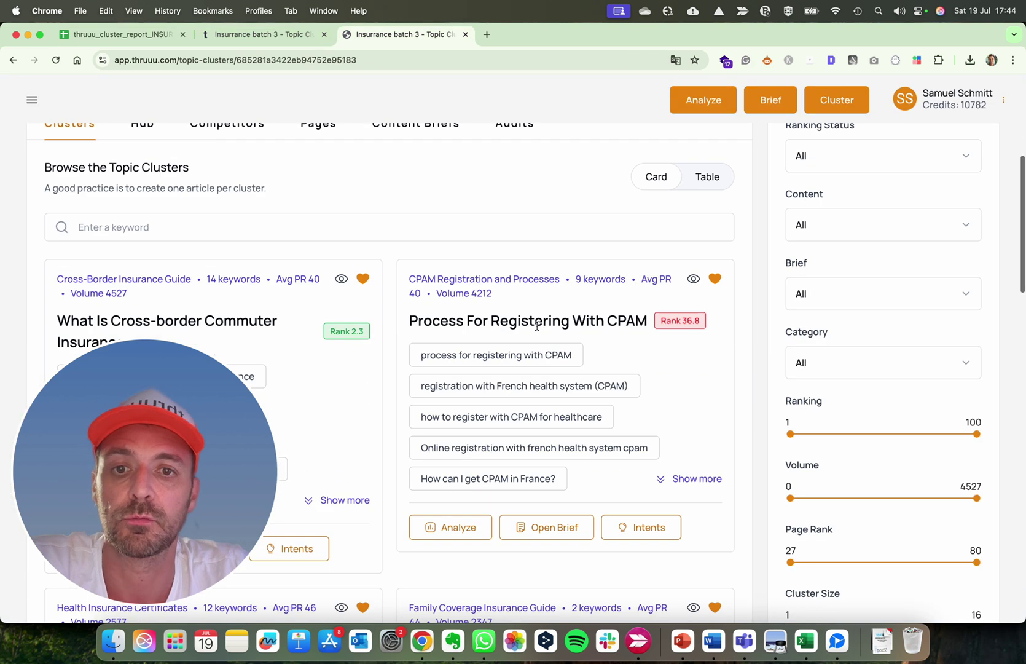
triple_click(495, 320)
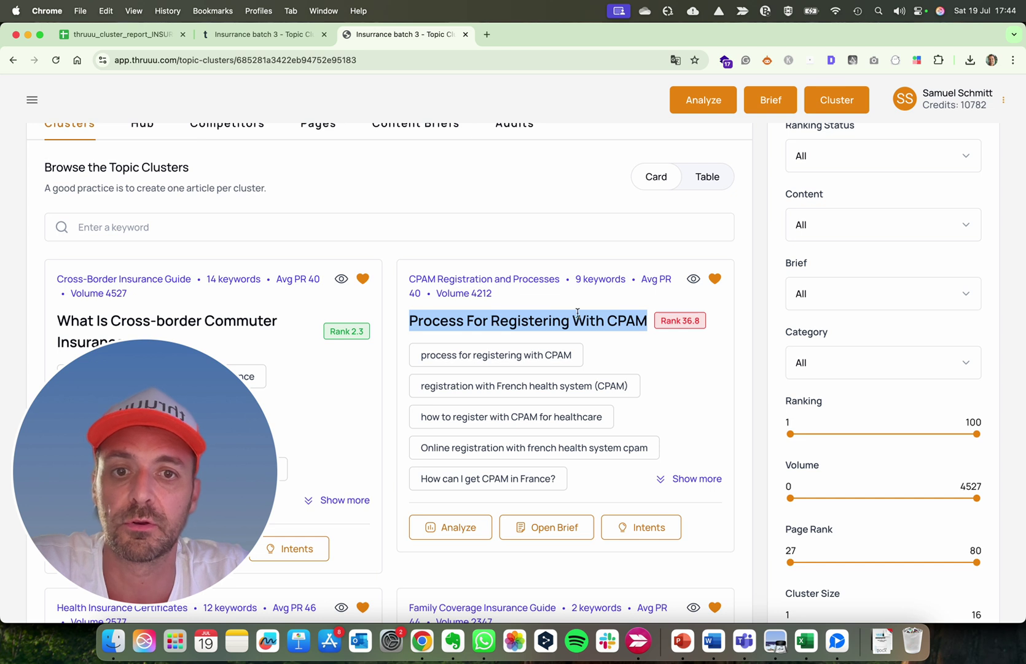
Return to the Google Sheet, open the Best URL of the CPAM row, and review the linked Helsana page
click(142, 35)
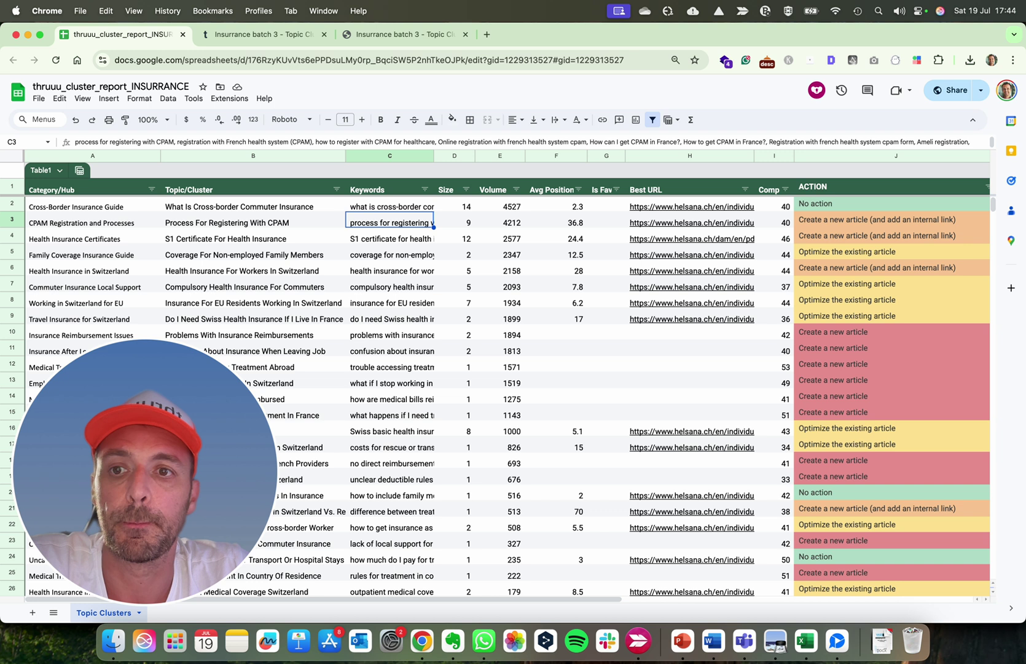
key(Right)
key(Right)
key(Right)
key(Right)
key(Right)
key(Right)
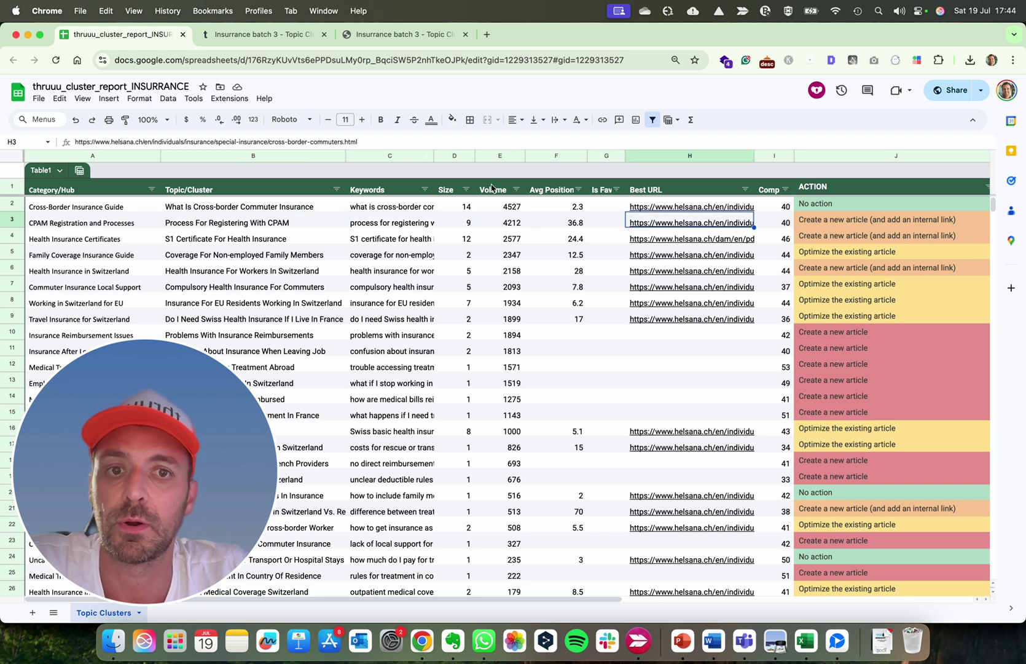
click(670, 237)
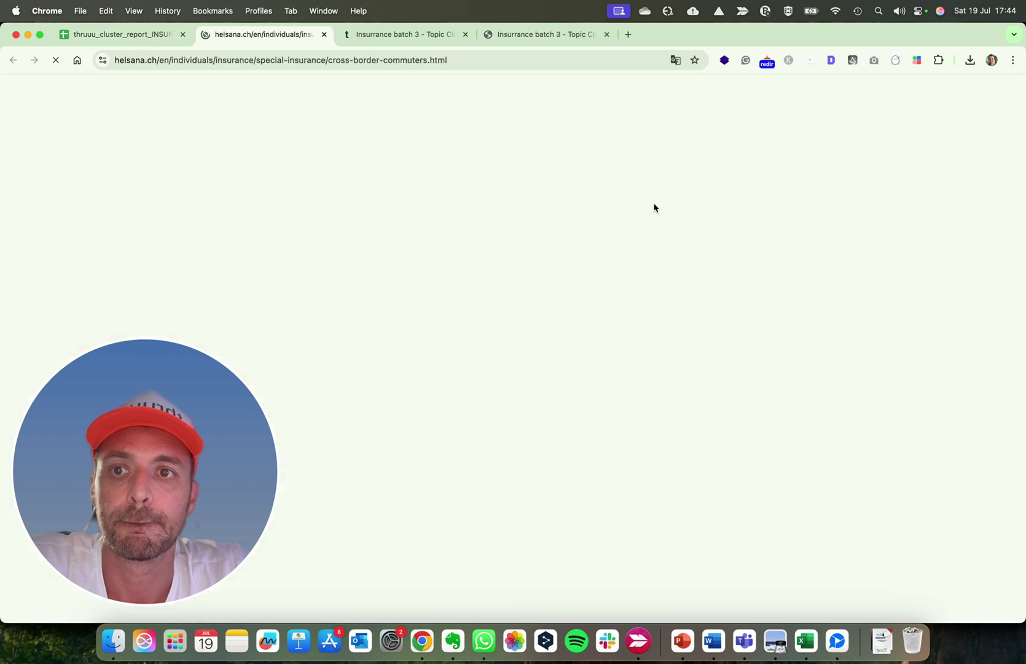
scroll(336, 251, down, 2)
scroll(337, 251, down, 2)
scroll(338, 248, up, 5)
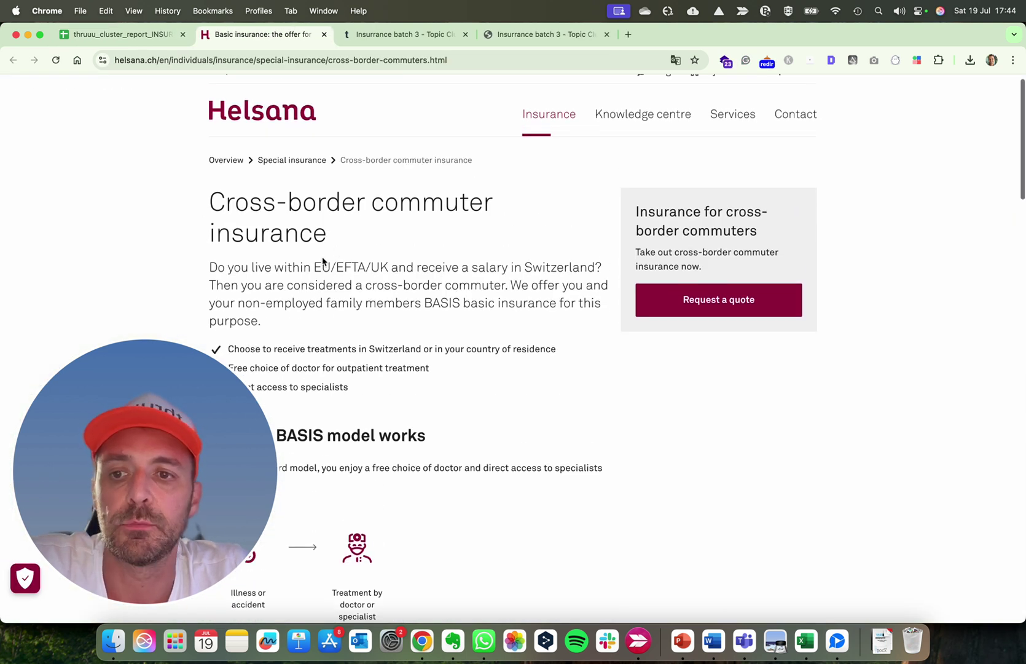
scroll(343, 287, up, 1)
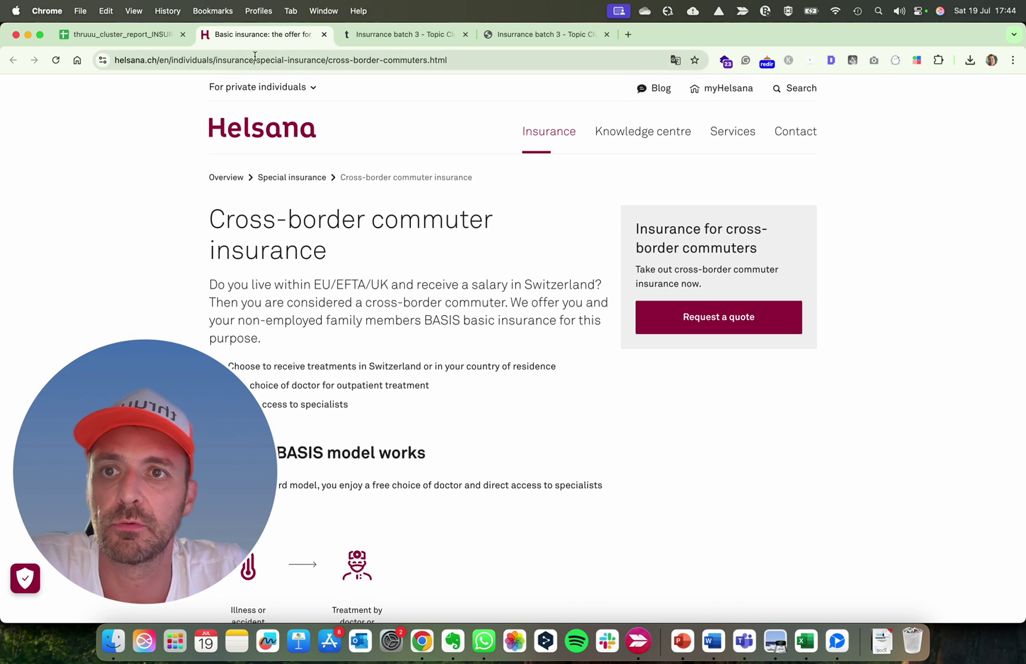
Return to the Google Sheet and inspect the topic name in cell B3 without changing it
click(142, 38)
key(Left)
key(Left)
key(Left)
key(Left)
key(Left)
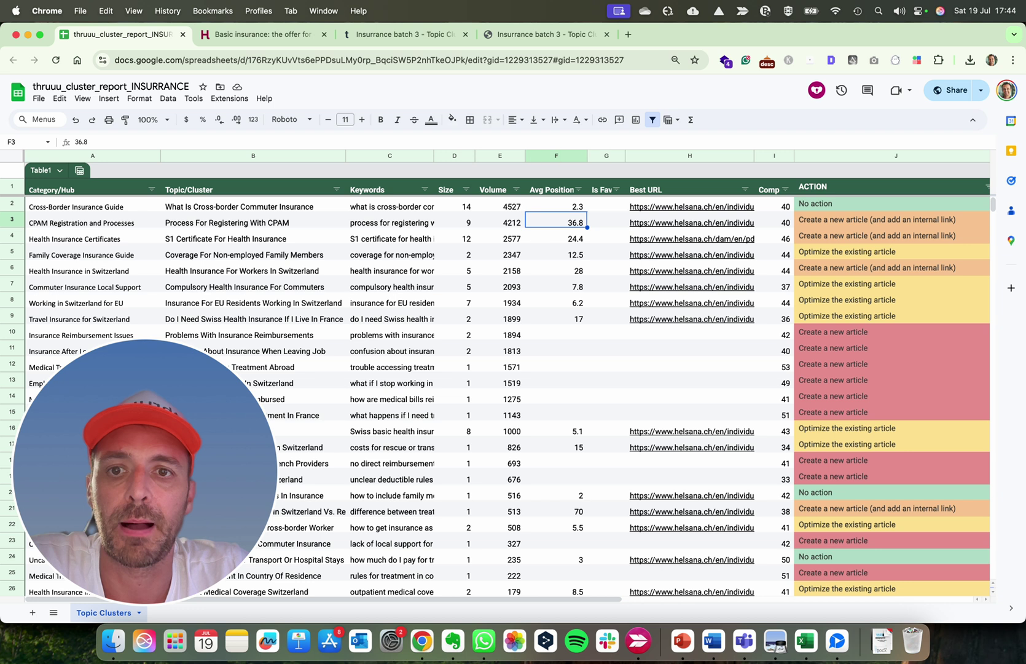
key(Left)
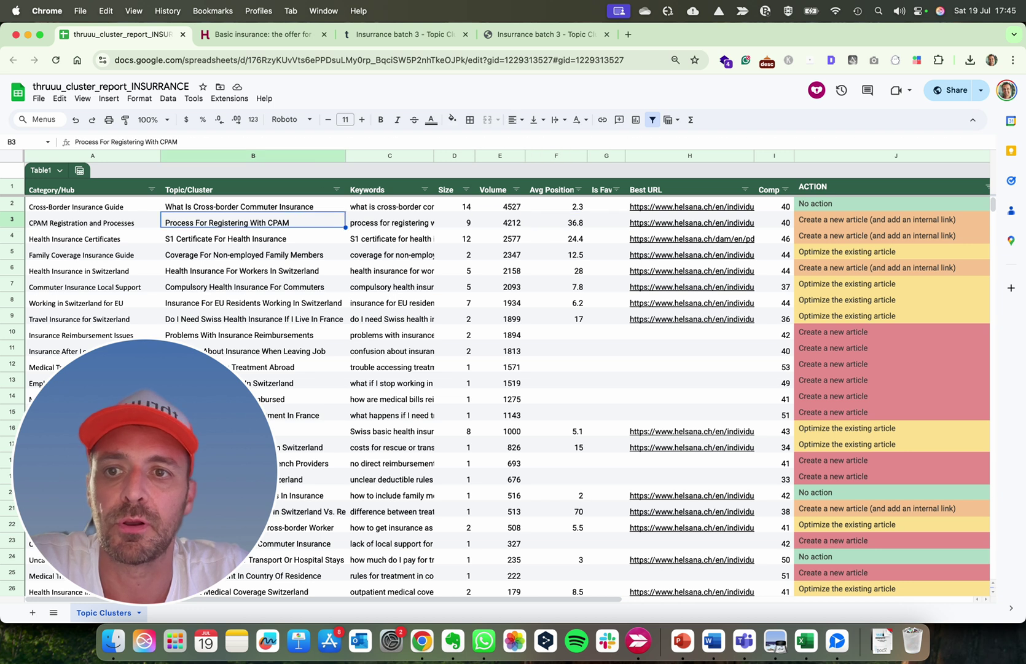
triple_click(161, 141)
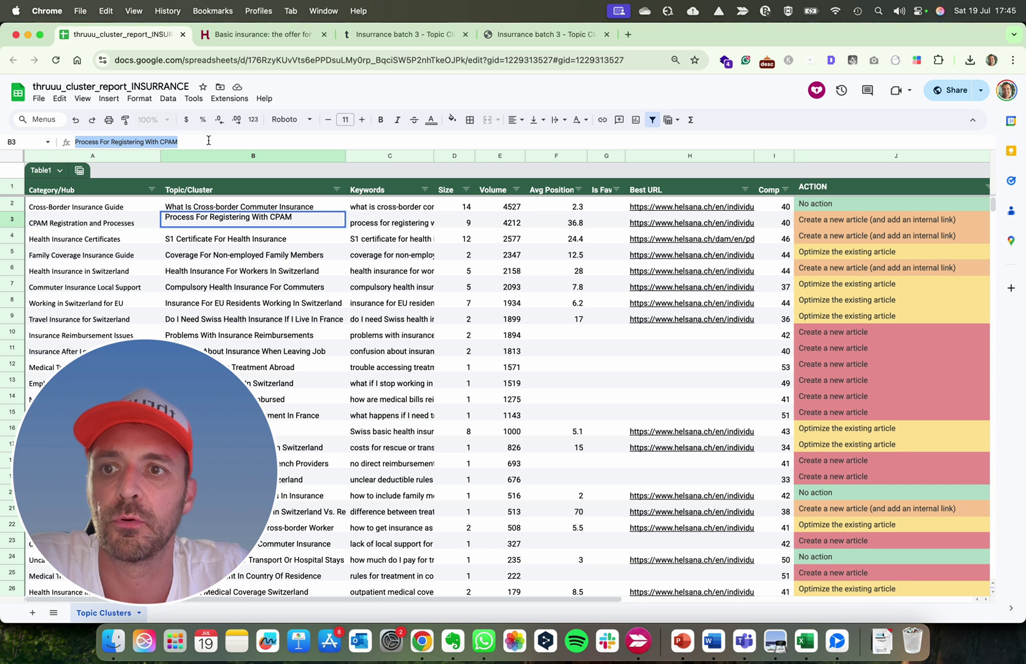
click(342, 225)
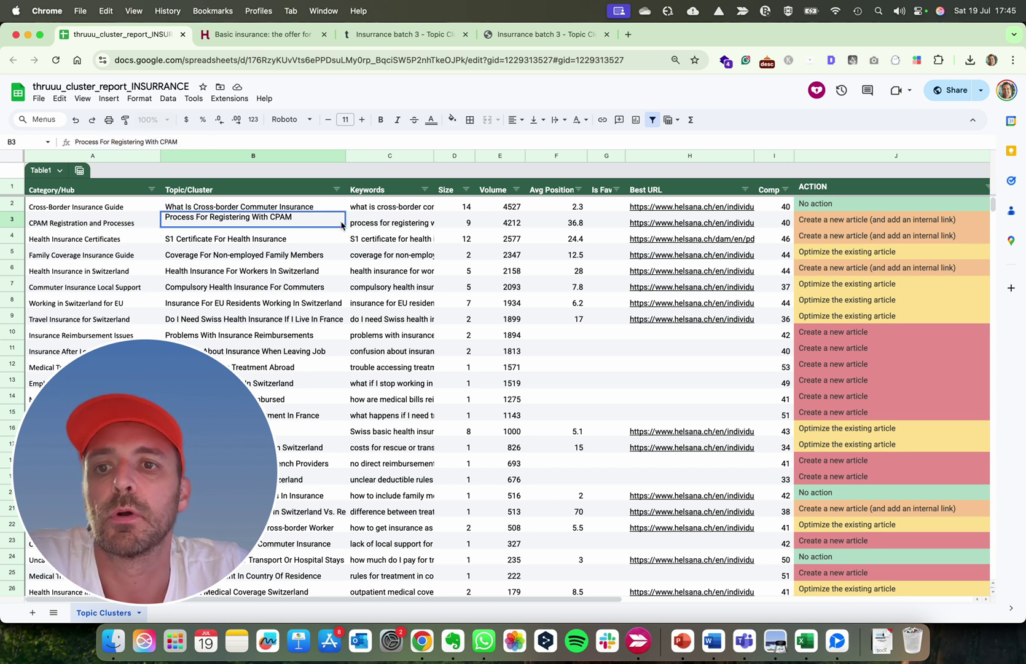
click(387, 223)
click(287, 222)
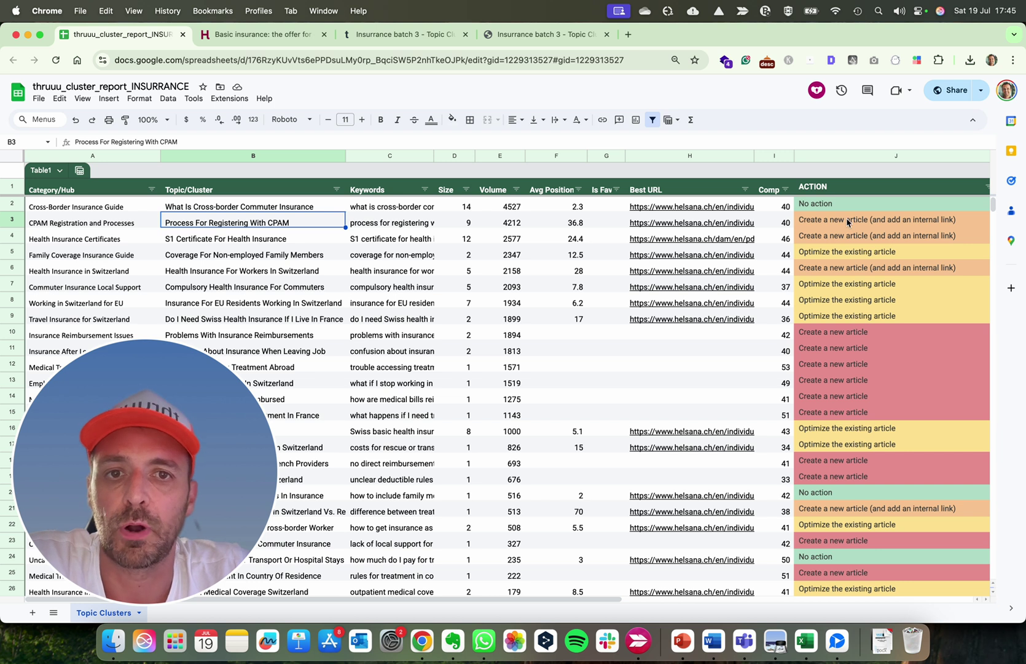
Review the metric cells along row 3, stopping at the Size value in cell D3
key(Right)
key(Right)
key(Right)
key(Right)
key(Right)
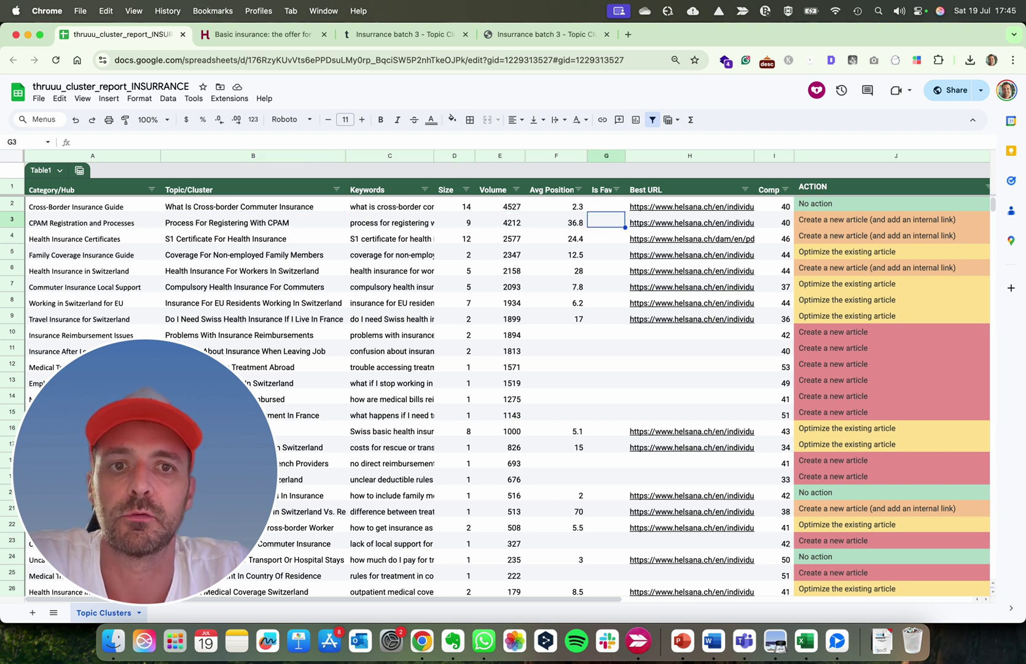
key(Left)
key(Left)
key(Left)
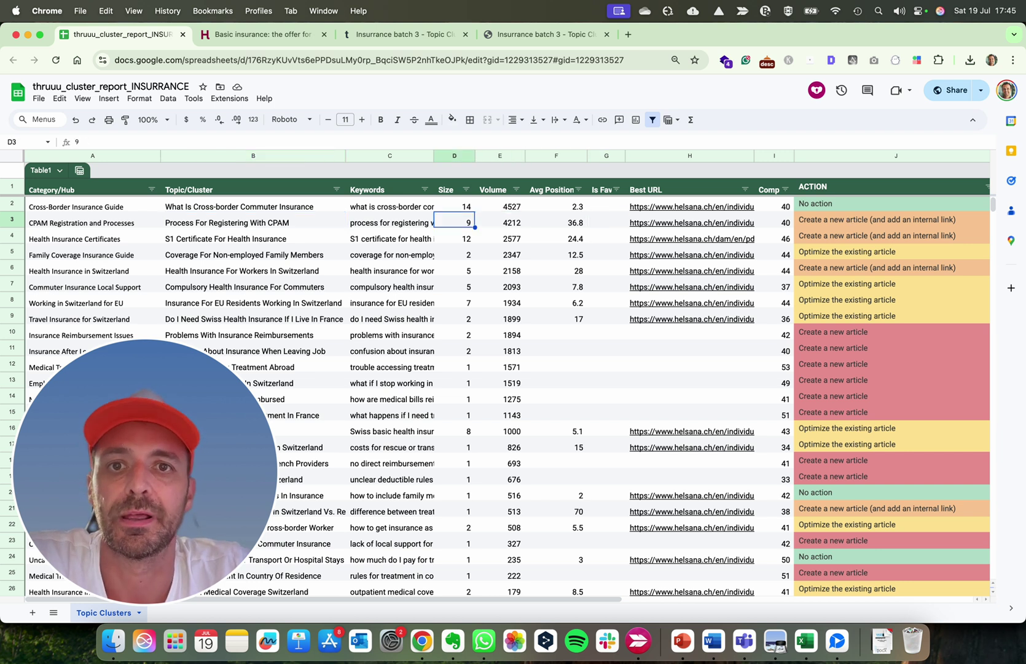
Open the thruuu analysis of the "Process For Registering With CPAM" cluster and review its most visible pages
click(397, 37)
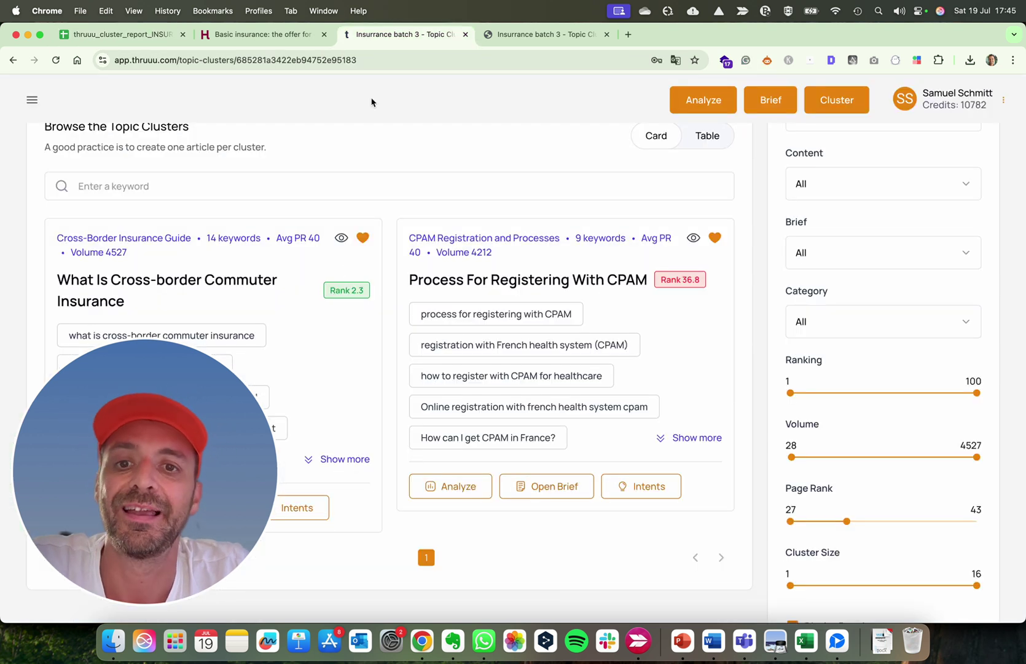
click(453, 491)
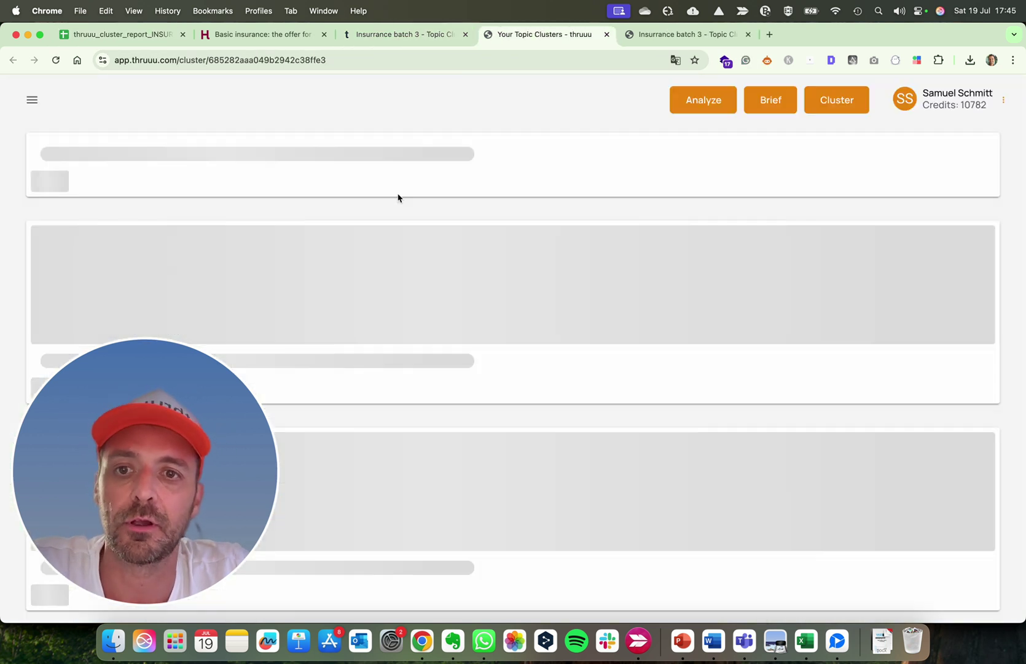
drag(209, 394, 817, 246)
scroll(432, 404, down, 5)
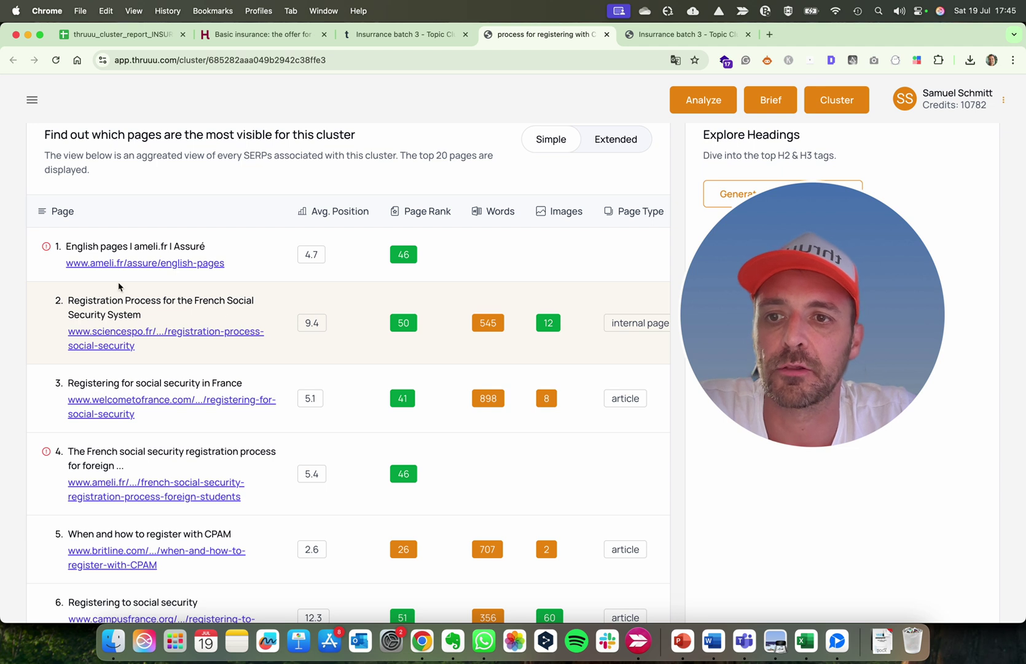
scroll(195, 291, down, 3)
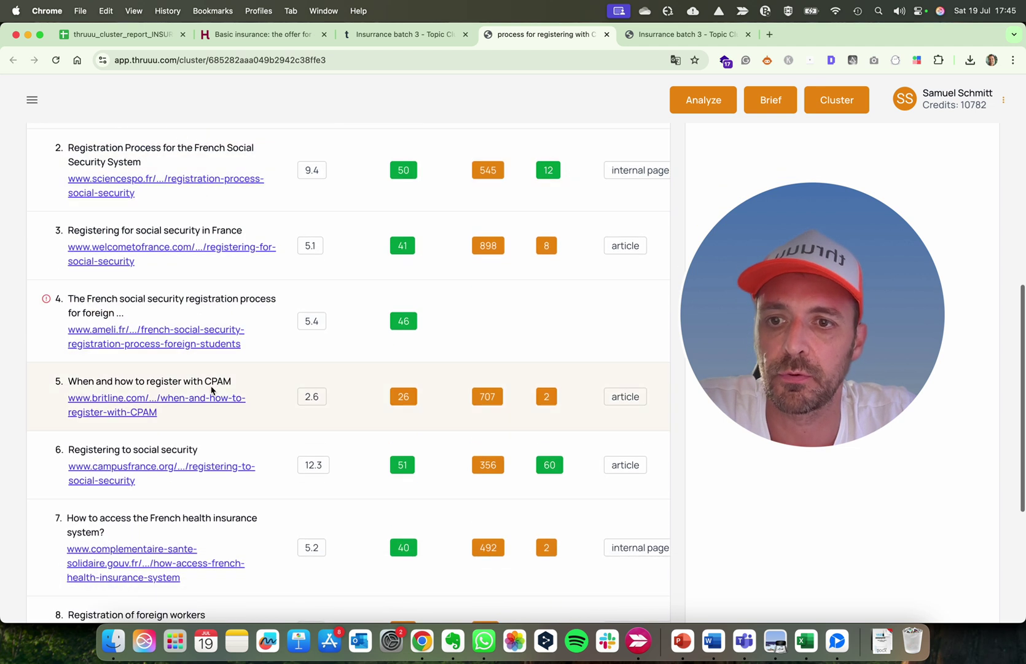
scroll(225, 384, down, 3)
scroll(225, 384, down, 3)
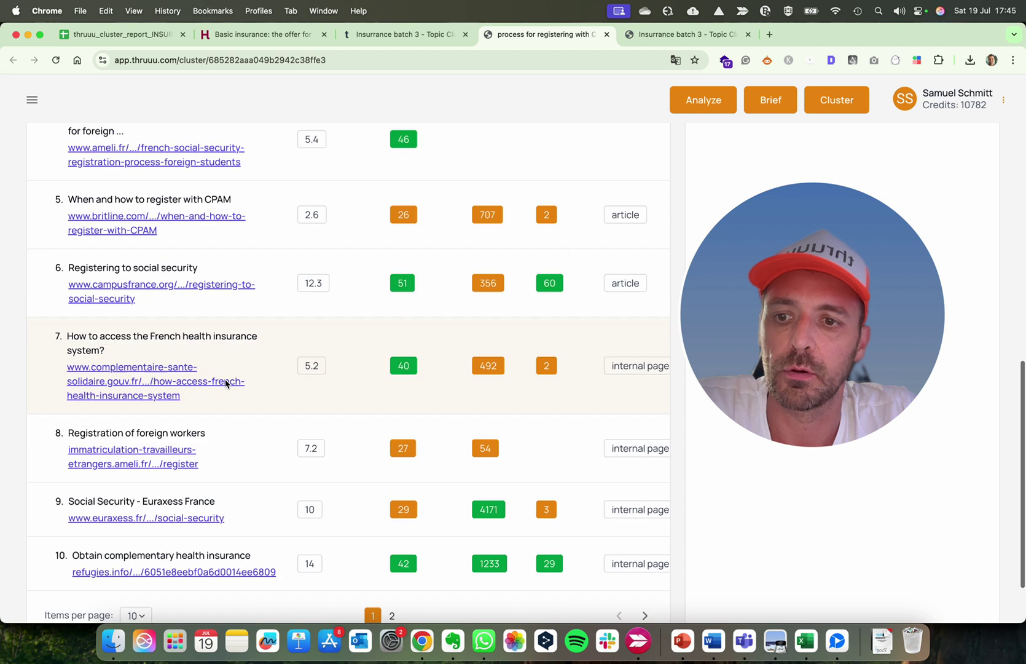
scroll(224, 384, up, 5)
scroll(225, 384, up, 4)
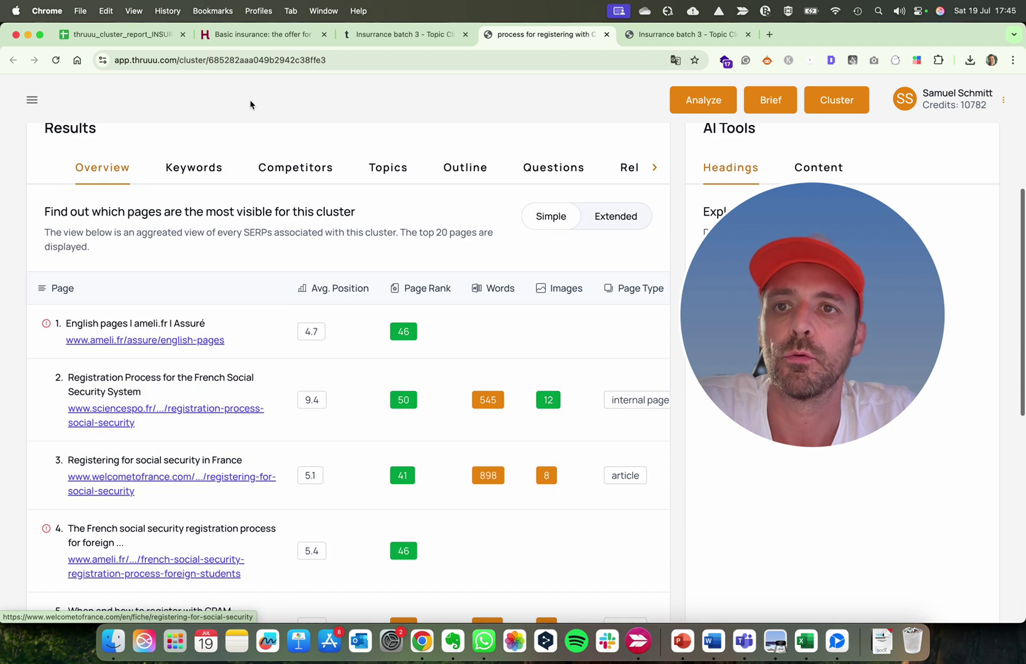
Check the sheet and the "Insurrance batch 3" overview, then return to the top of the "process for registering with CPAM" analysis
click(136, 42)
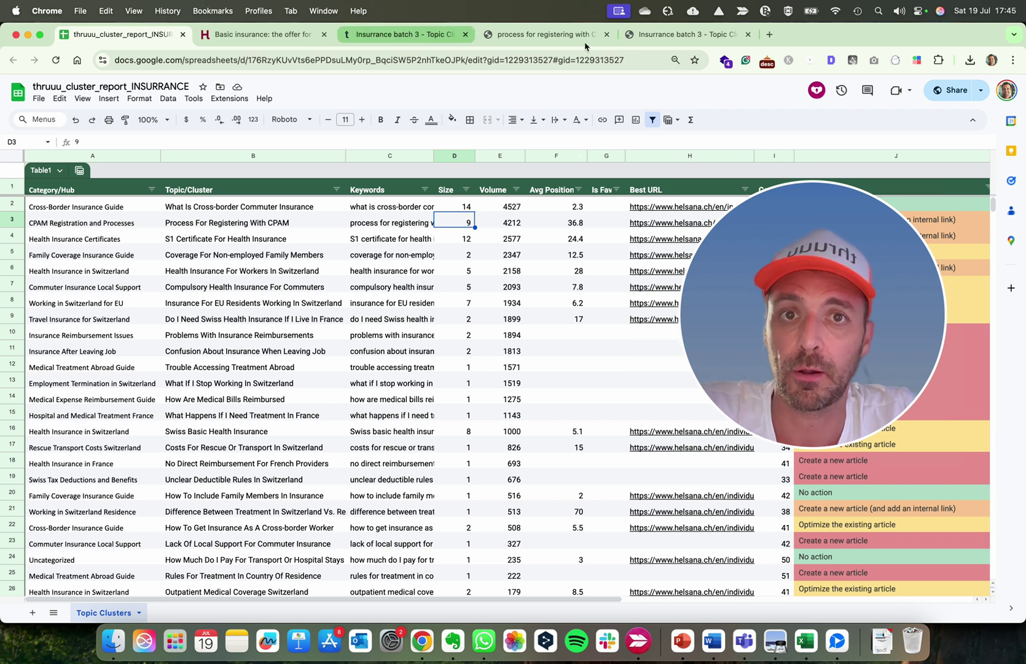
click(682, 34)
scroll(264, 257, up, 6)
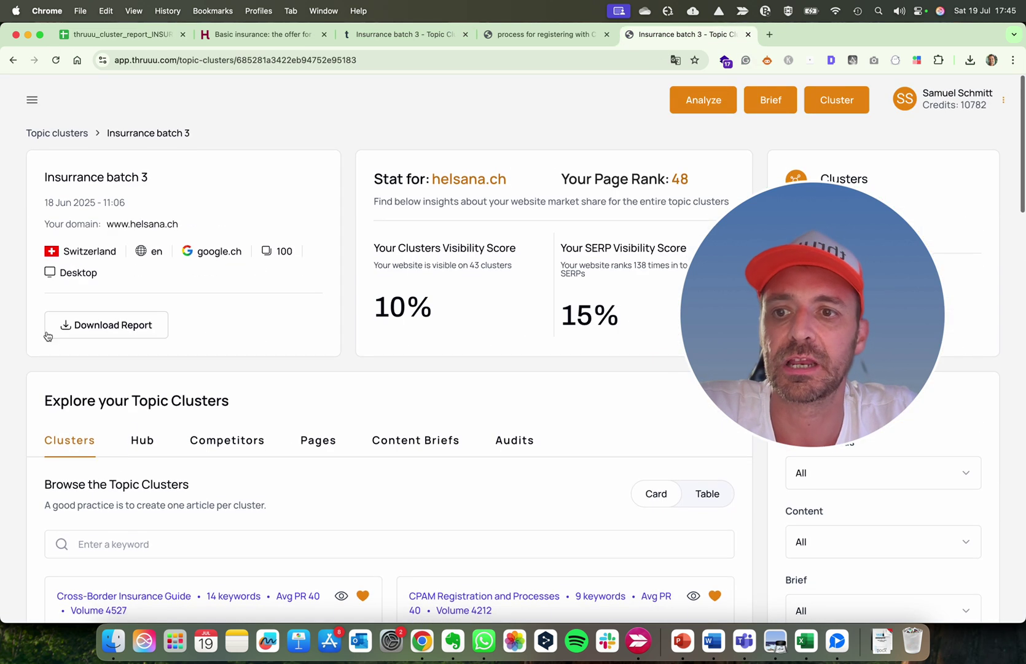
click(528, 38)
scroll(232, 232, up, 5)
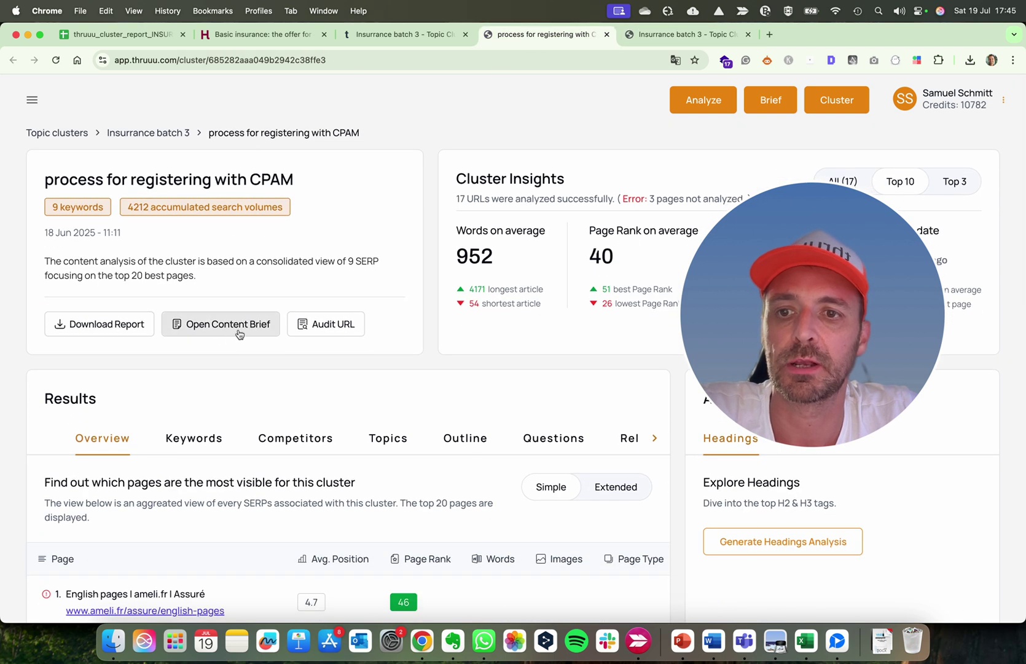
Open the content brief for "process for registering with CPAM" and review it from the writer directive through the article summary to the outline's end
click(239, 334)
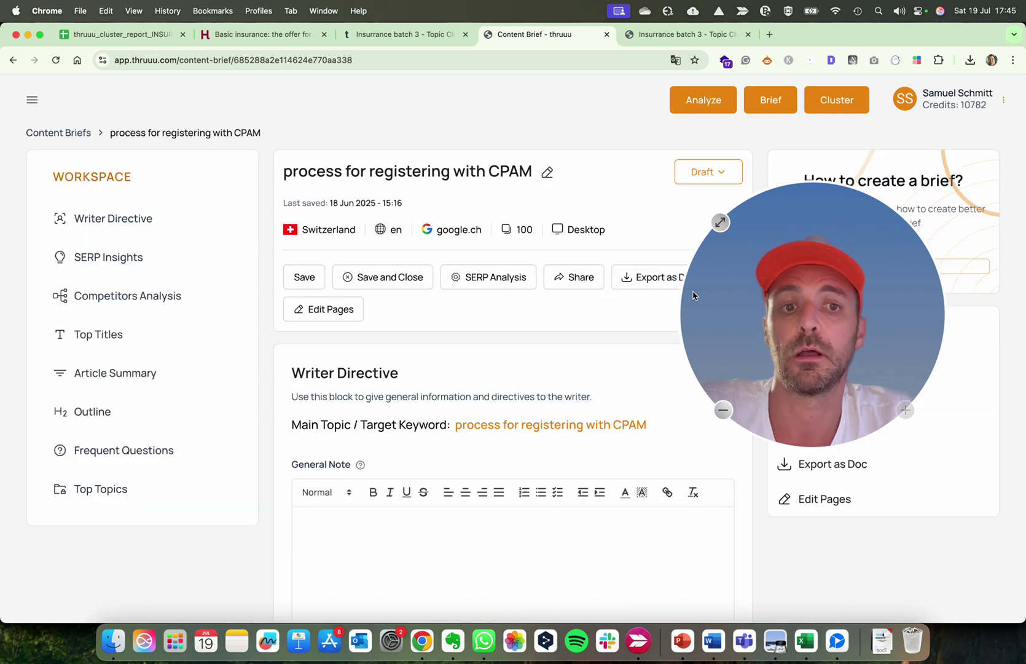
scroll(497, 286, down, 5)
scroll(497, 289, down, 3)
scroll(569, 314, down, 4)
scroll(569, 314, down, 18)
scroll(569, 314, down, 10)
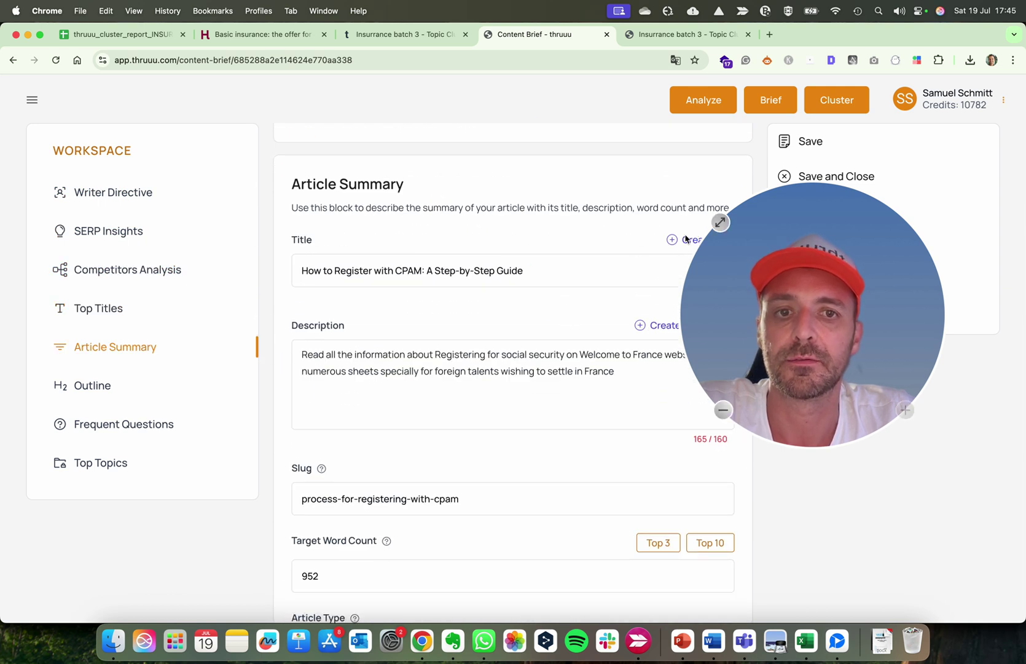
scroll(527, 354, down, 10)
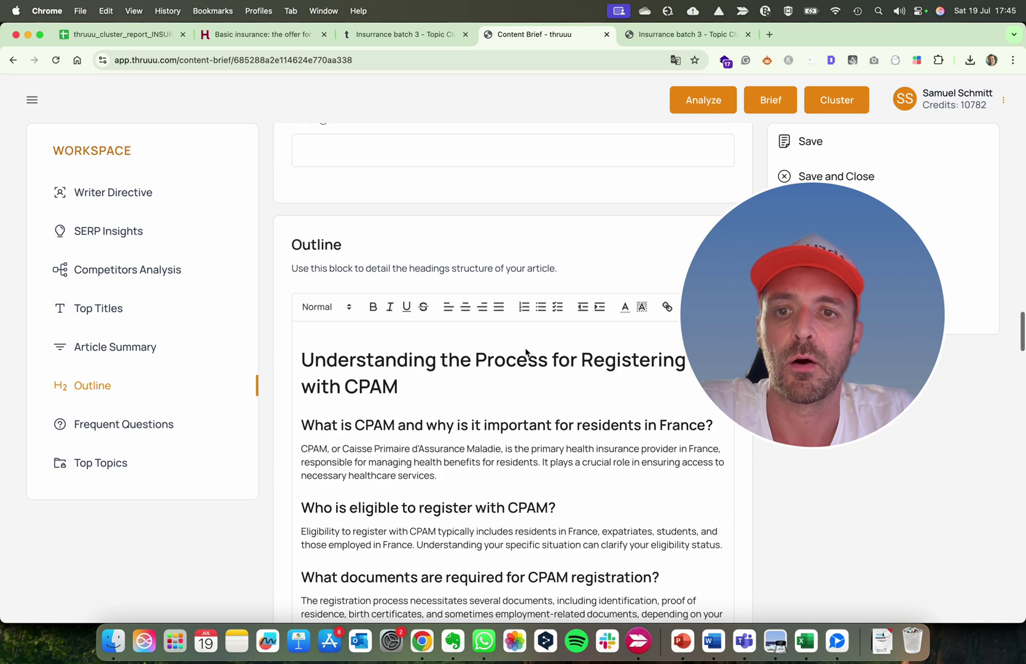
scroll(525, 351, down, 10)
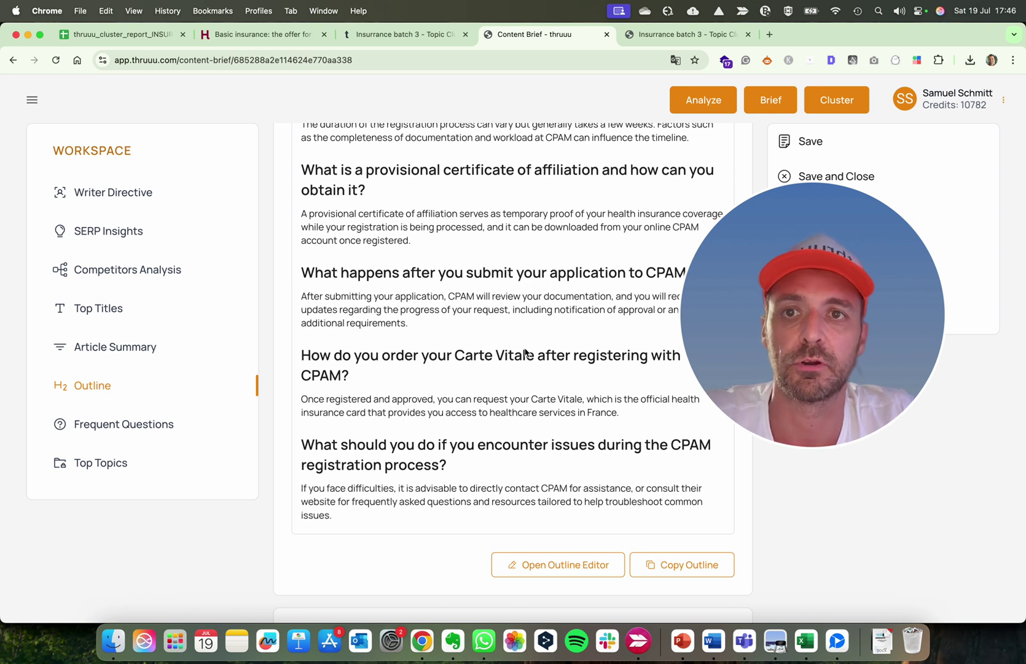
Return to the thruuu_cluster_report_INSURRANCE sheet, inspect the action in cell J3, and select its topic name in cell B3
mouse_move(749, 284)
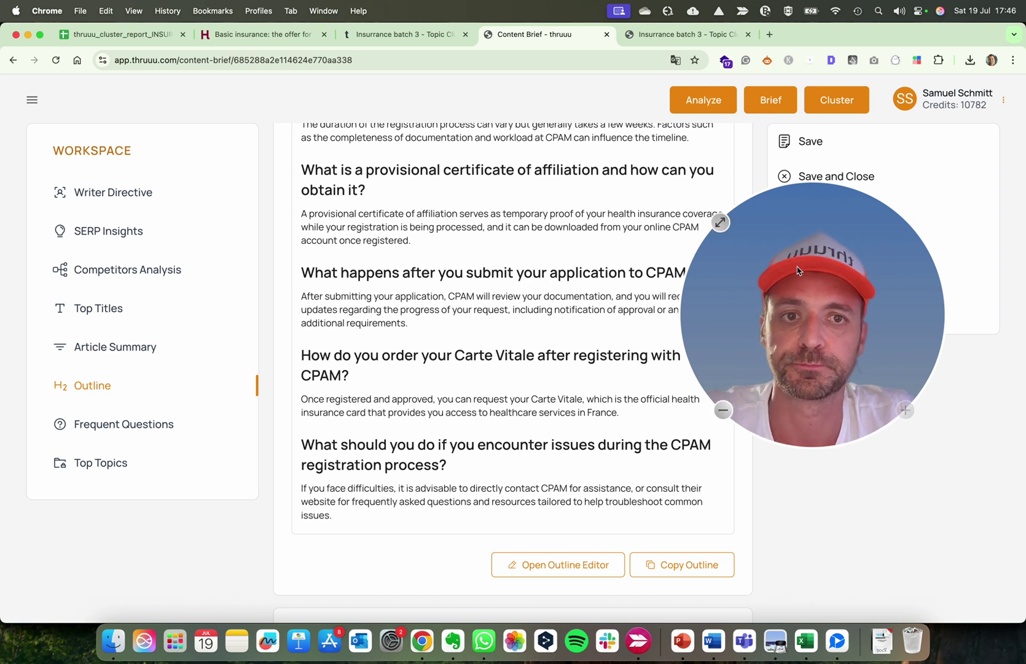
click(147, 36)
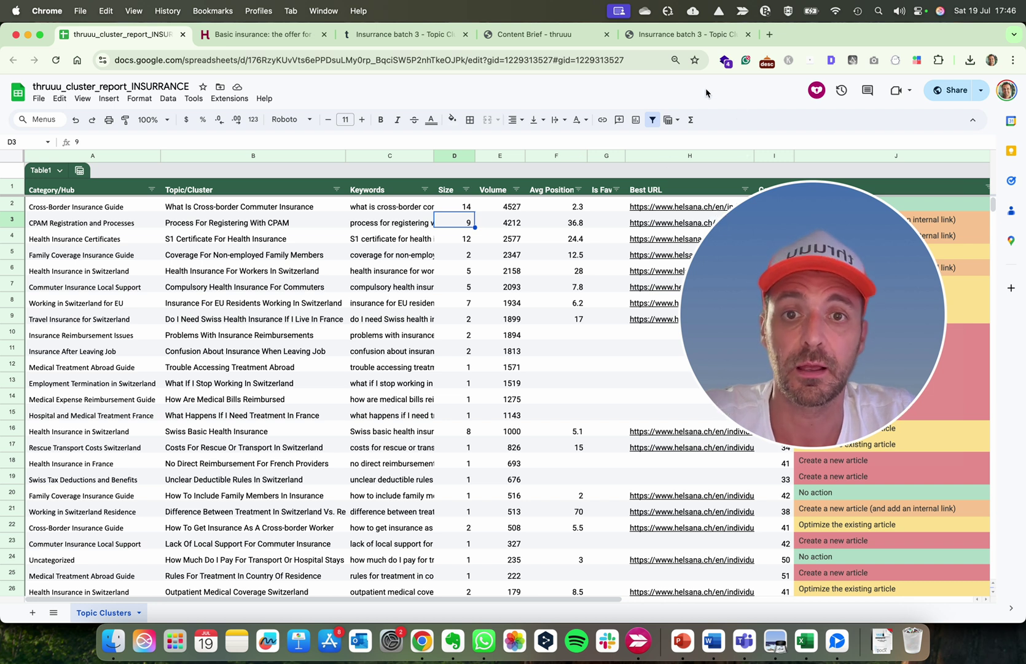
drag(815, 353, 154, 484)
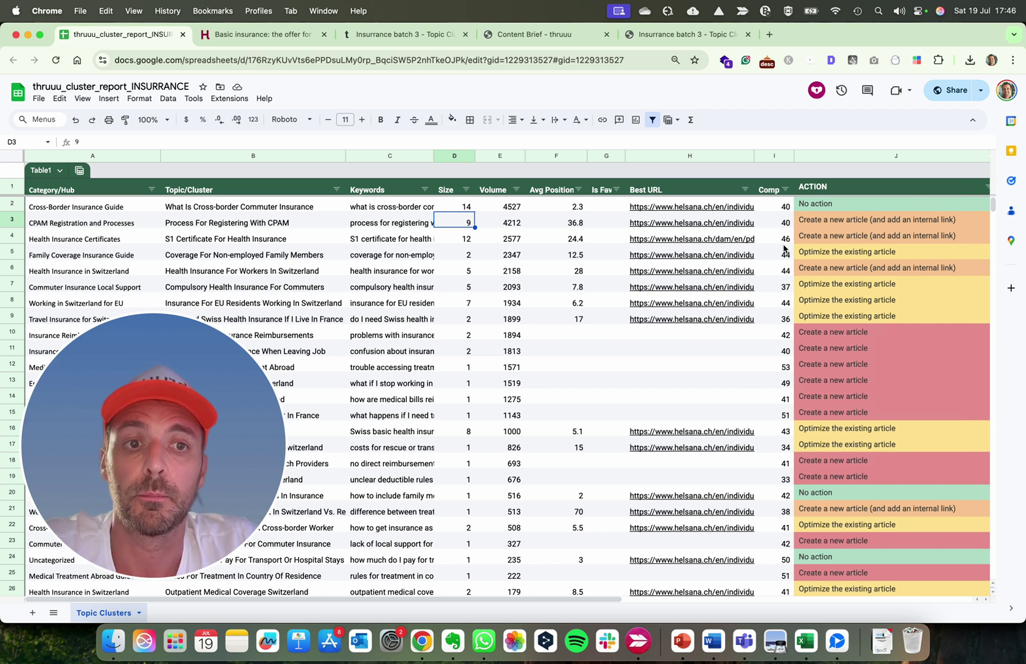
scroll(784, 248, right, 6)
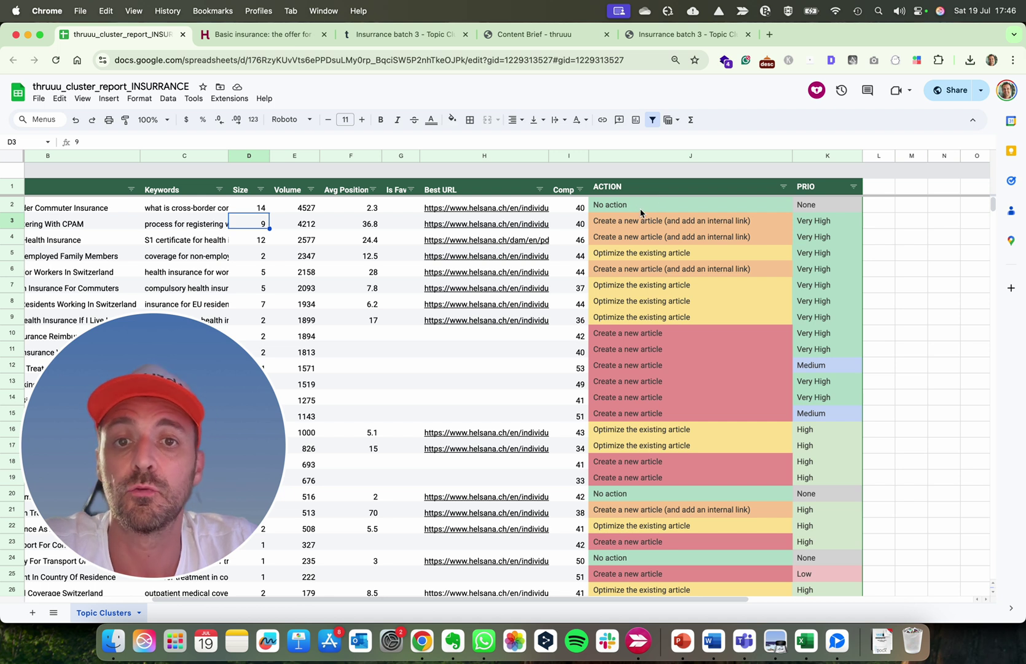
click(656, 231)
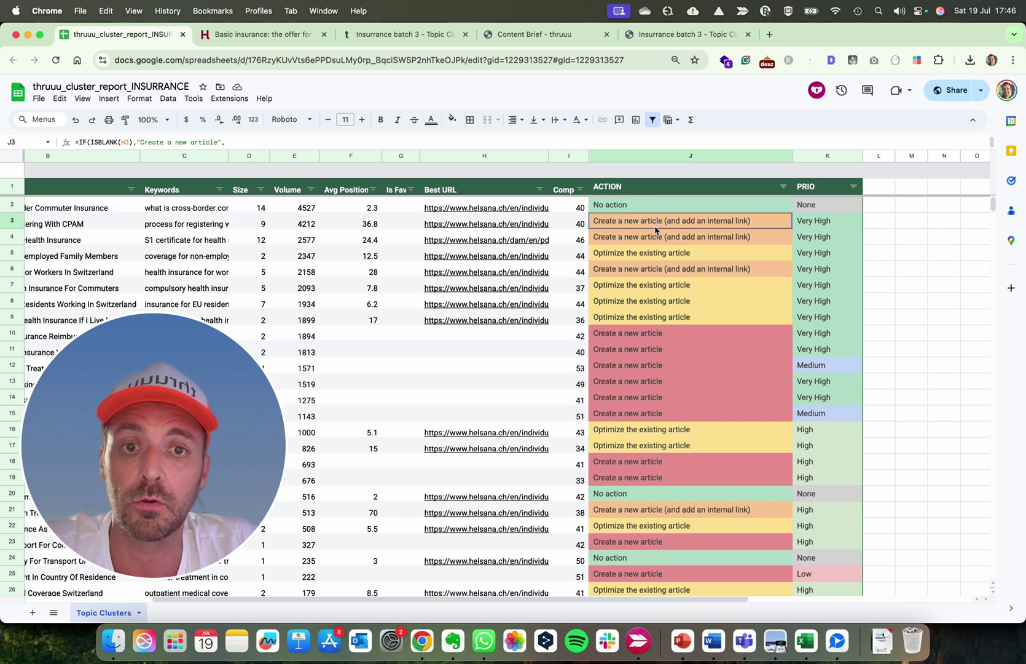
key(Left)
key(Left)
key(Left)
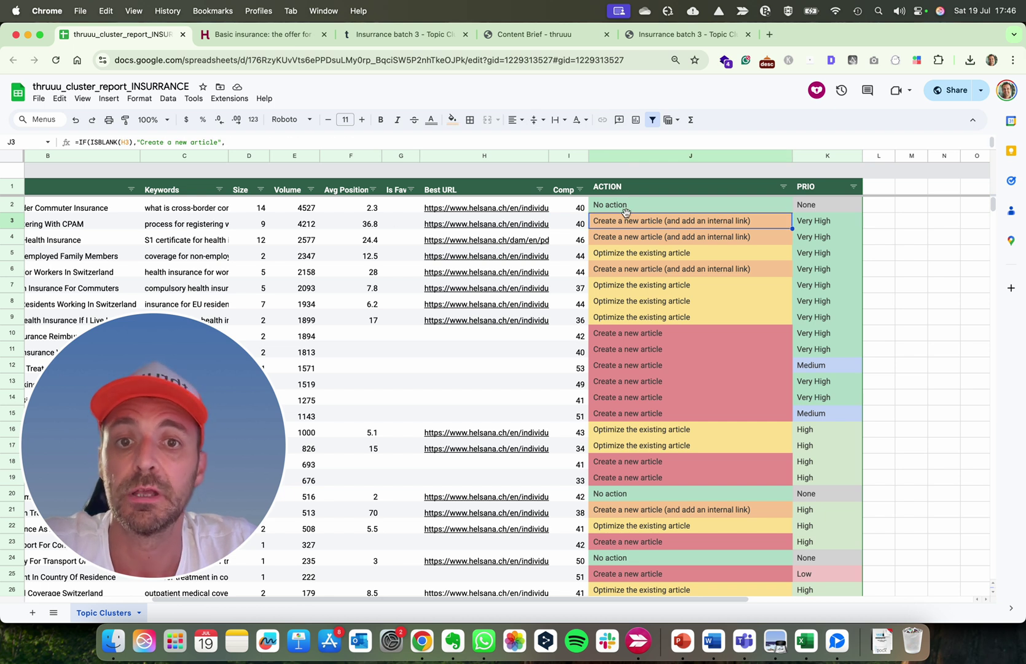
scroll(300, 225, left, 5)
click(250, 226)
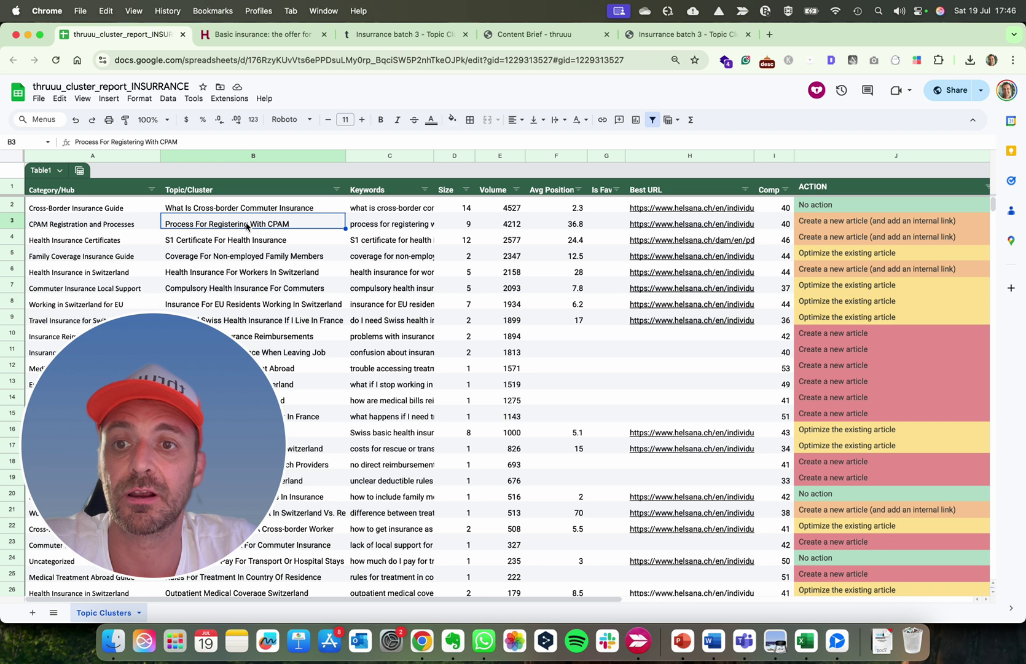